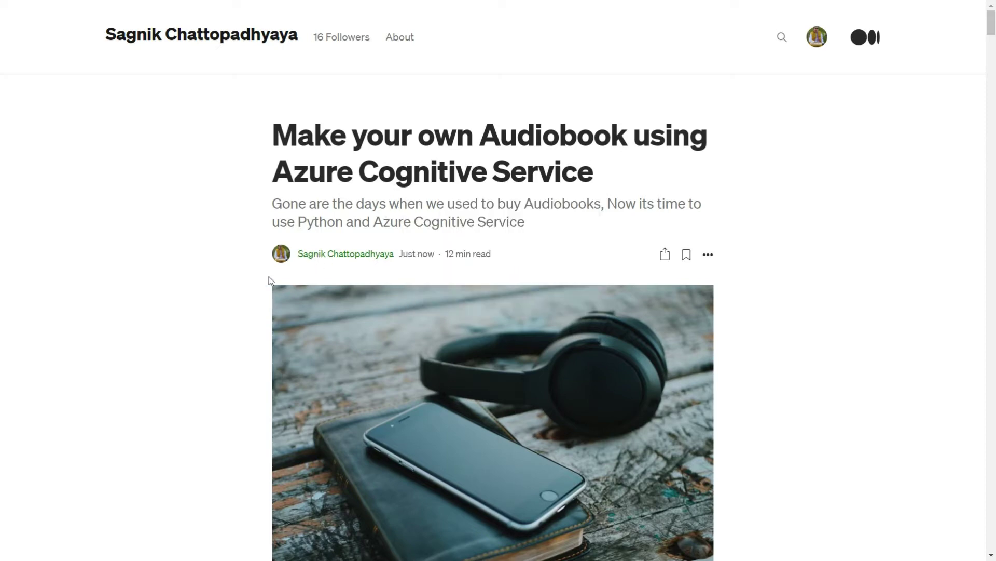
Read the audiobook article's introduction and its definition of an audiobook
scroll(270, 281, "down", 10)
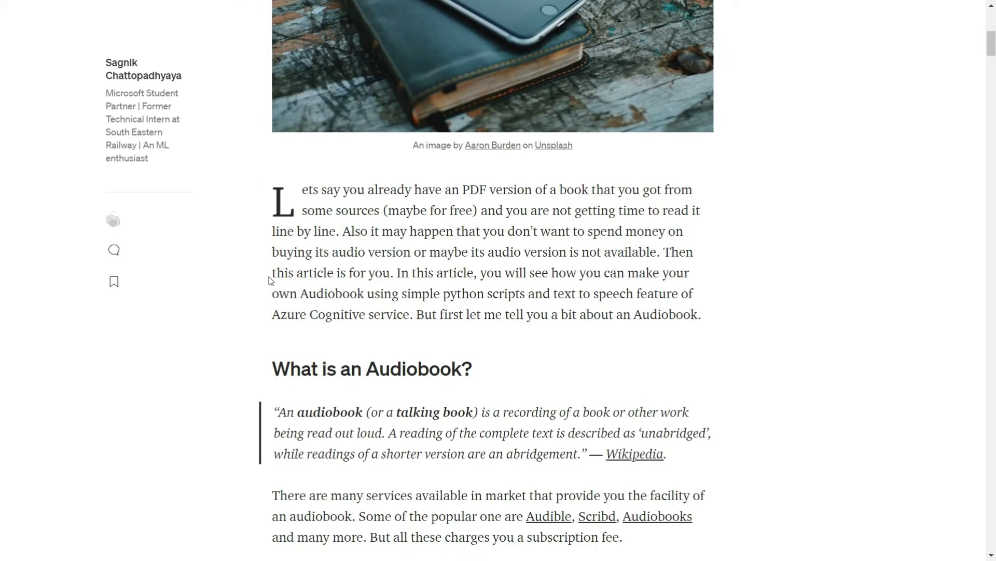
scroll(270, 280, "up", 9)
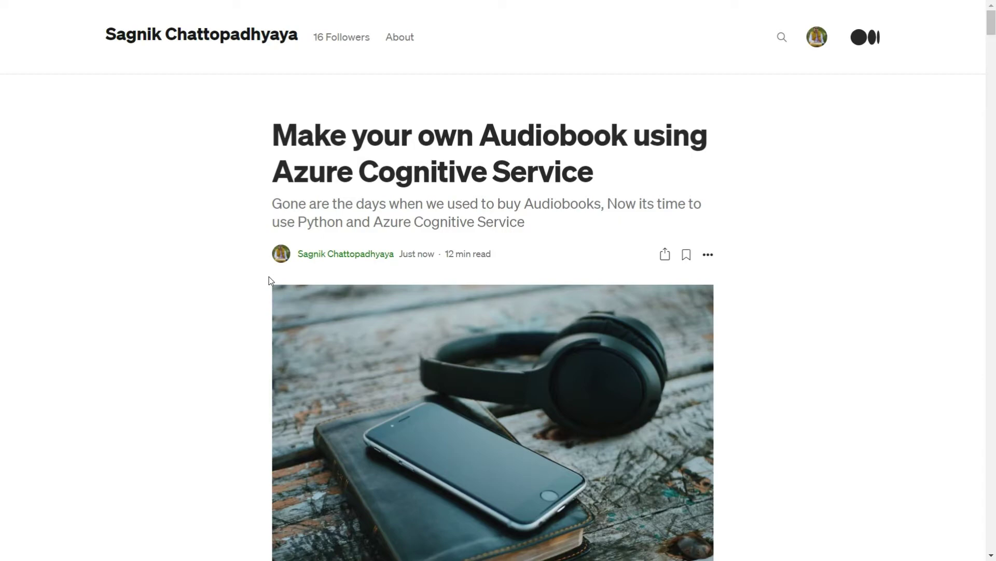
scroll(268, 277, "down", 10)
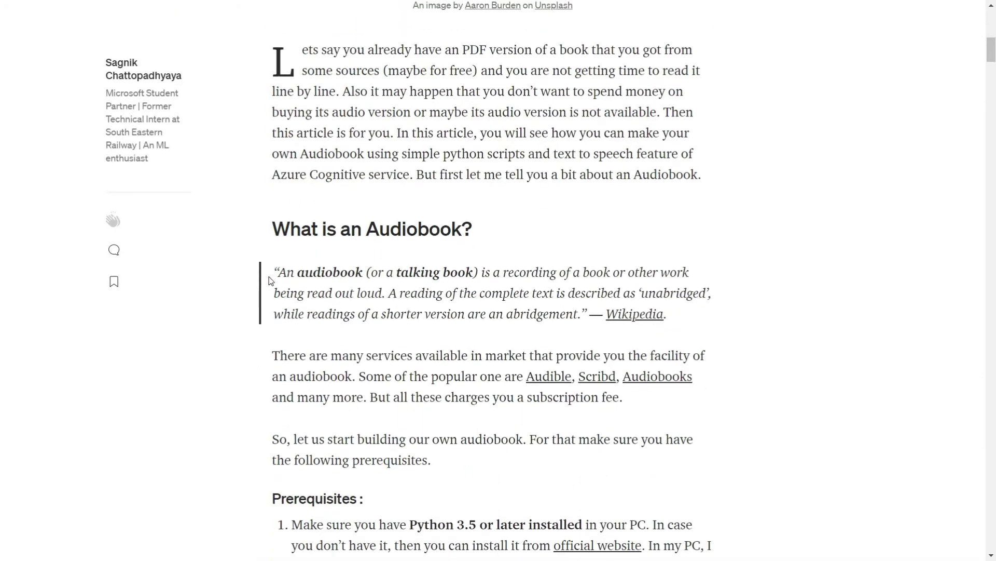
scroll(270, 280, "down", 3)
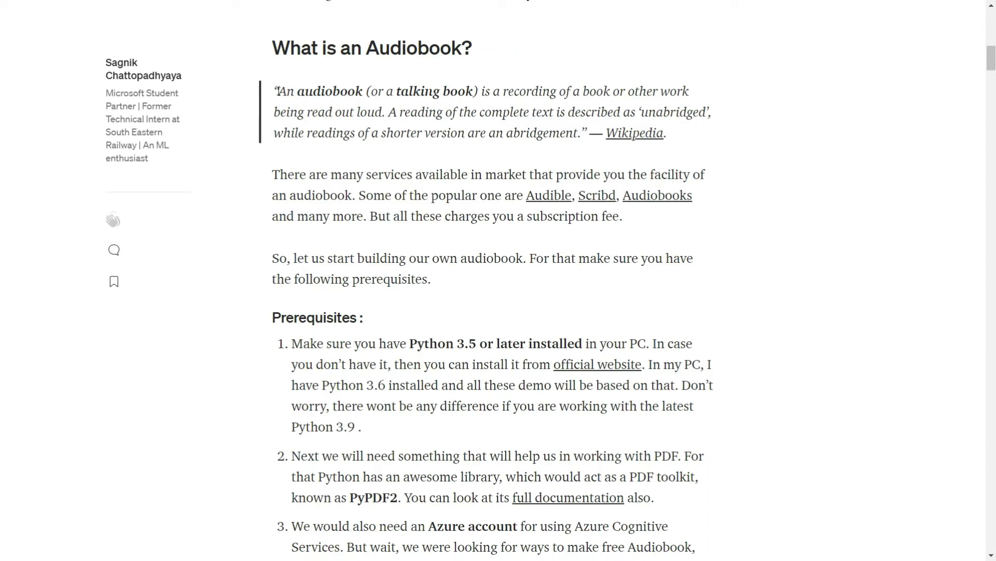
left_click_drag(282, 94, 385, 112)
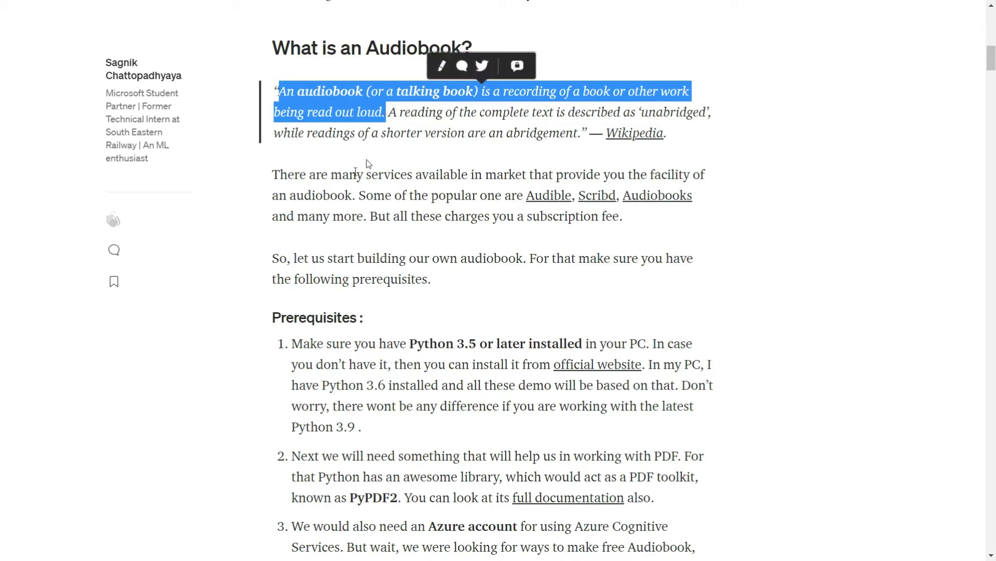
left_click(338, 190)
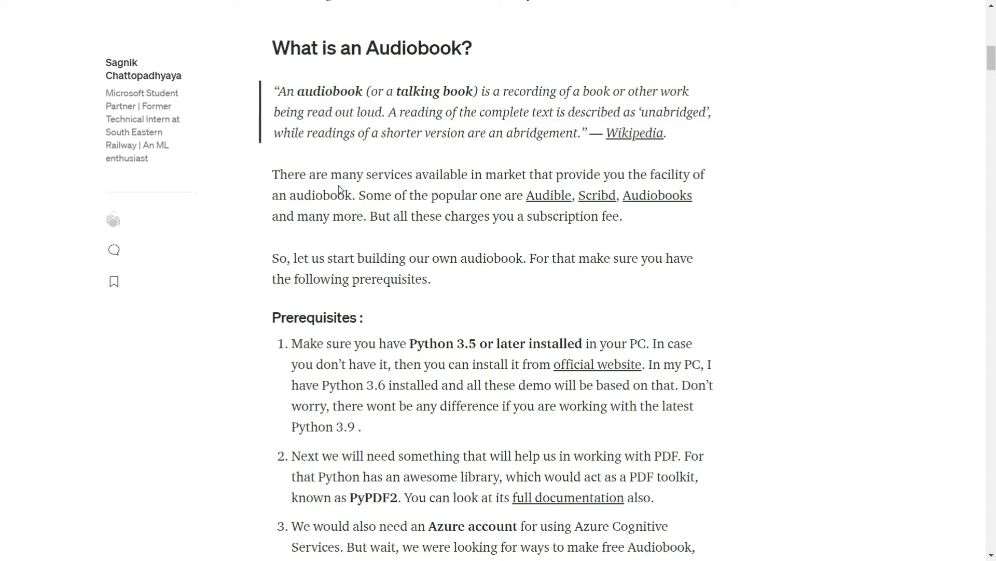
scroll(339, 190, "down", 2)
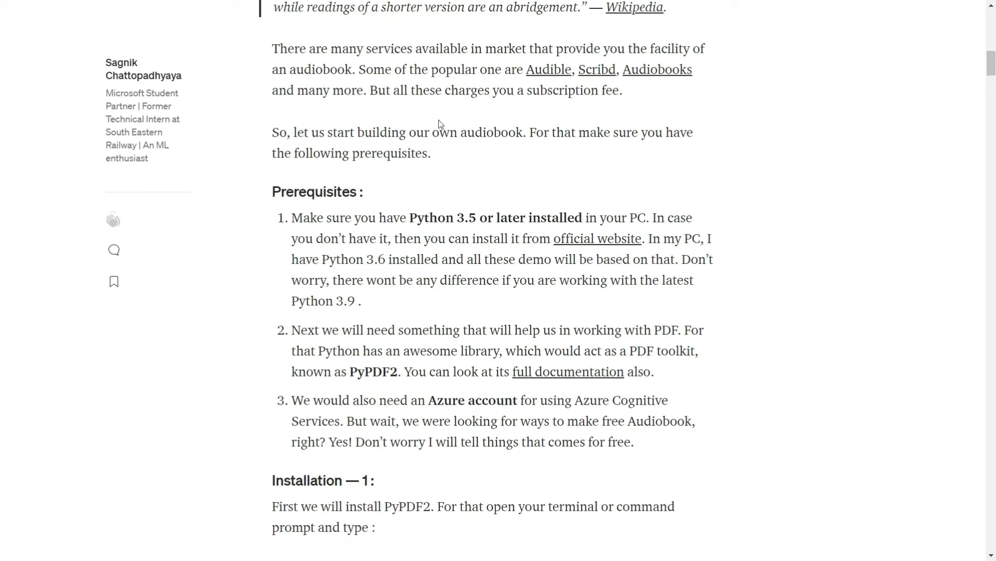
Examine the article's prerequisites covering the Python version, the PyPDF2 library and the Azure account
left_click_drag(410, 218, 582, 214)
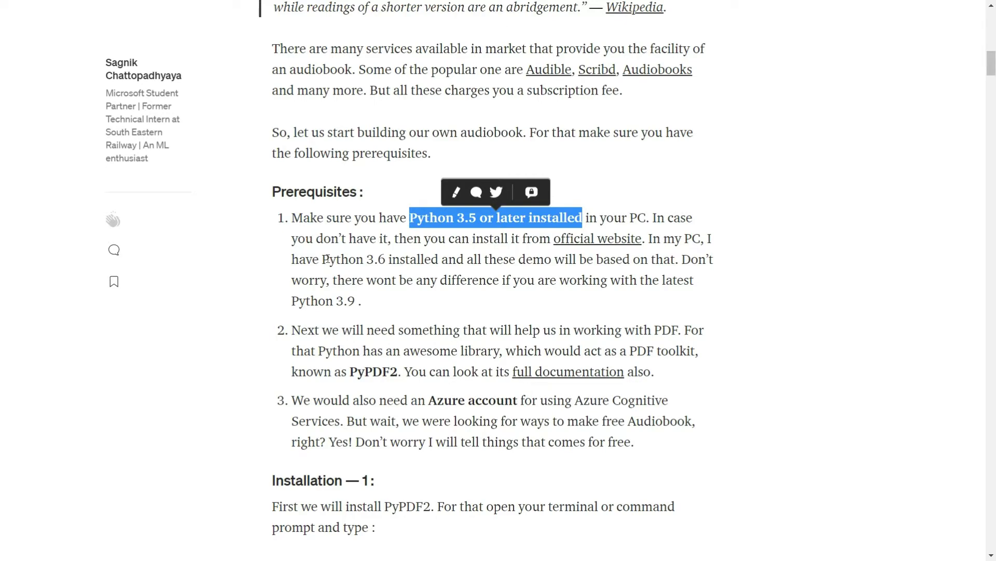
left_click_drag(323, 259, 383, 259)
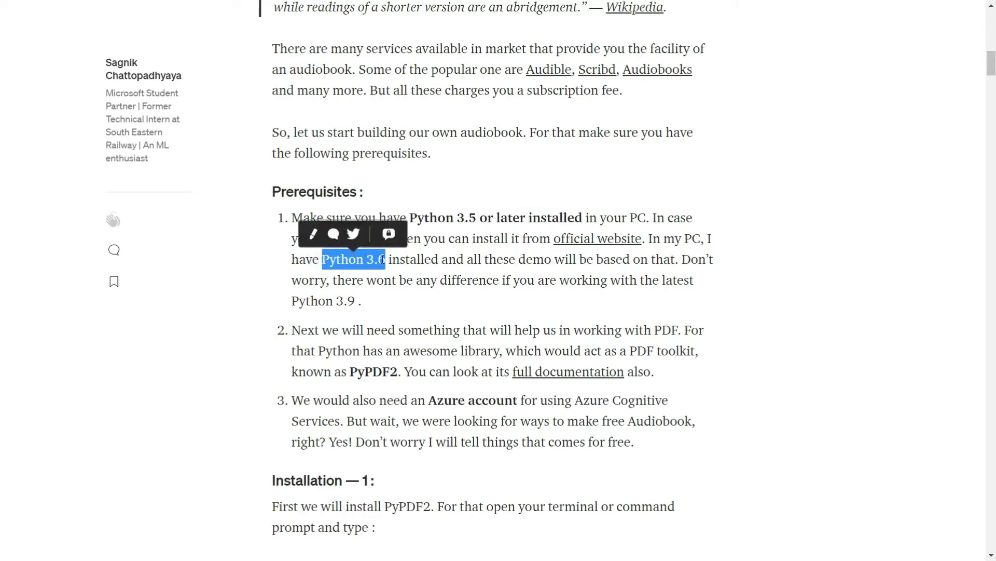
left_click(430, 282)
scroll(430, 282, "down", 3)
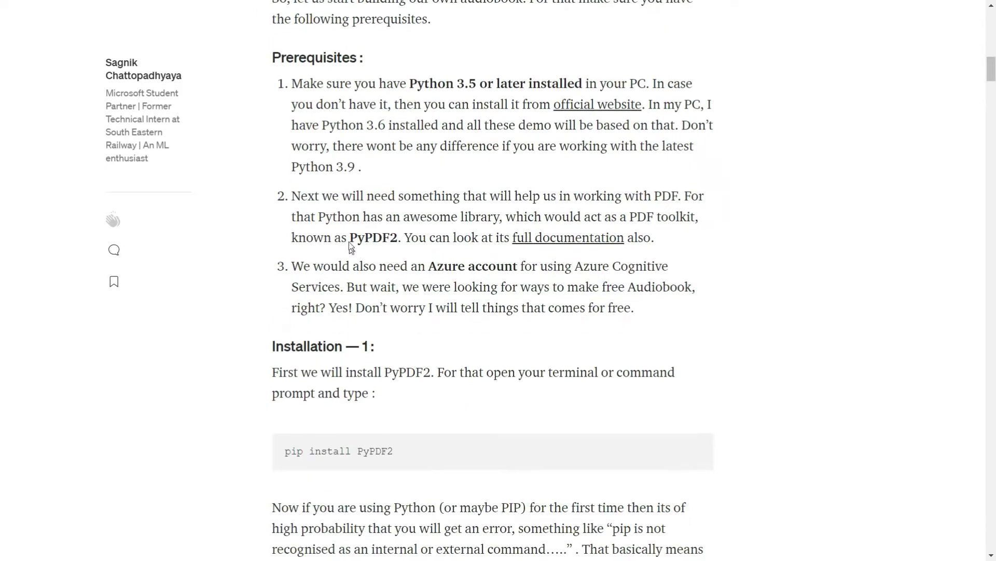
left_click_drag(351, 237, 395, 237)
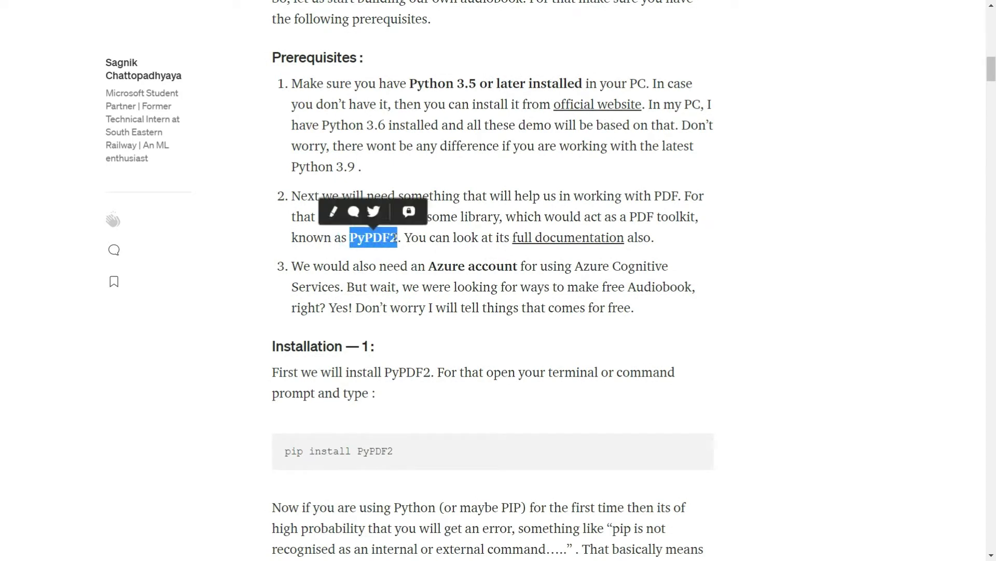
left_click(417, 259)
left_click_drag(428, 265, 517, 266)
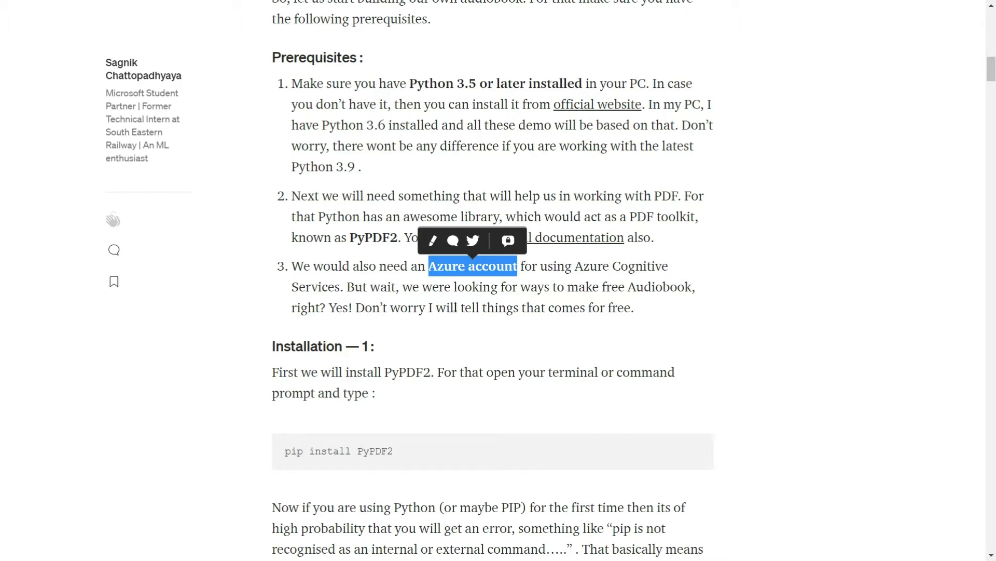
left_click_drag(454, 307, 658, 311)
left_click(590, 338)
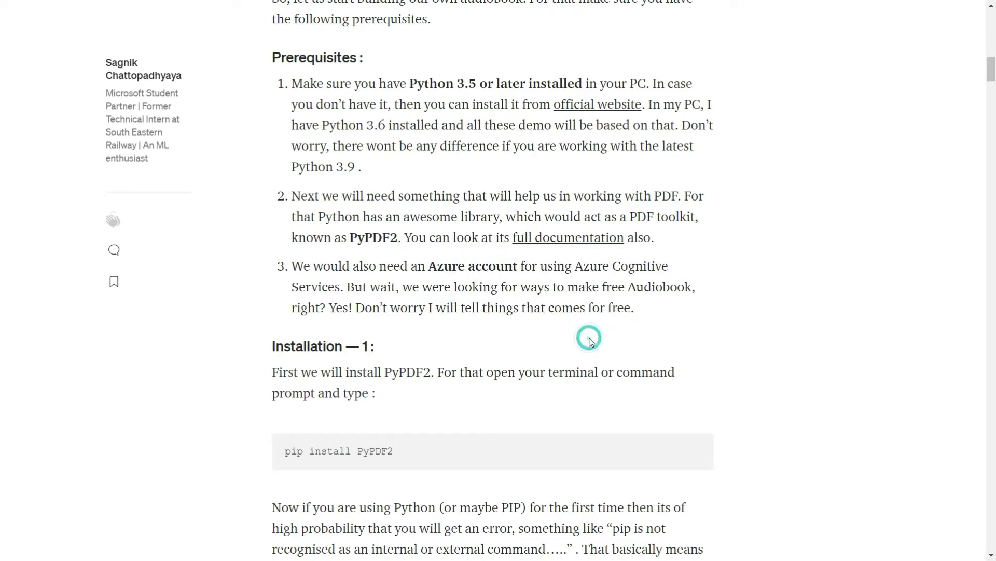
Find the article's PyPDF2 installation command, switch to PyCharm and run pip install PyPDF2 in the terminal
scroll(590, 340, "down", 3)
left_click(280, 286)
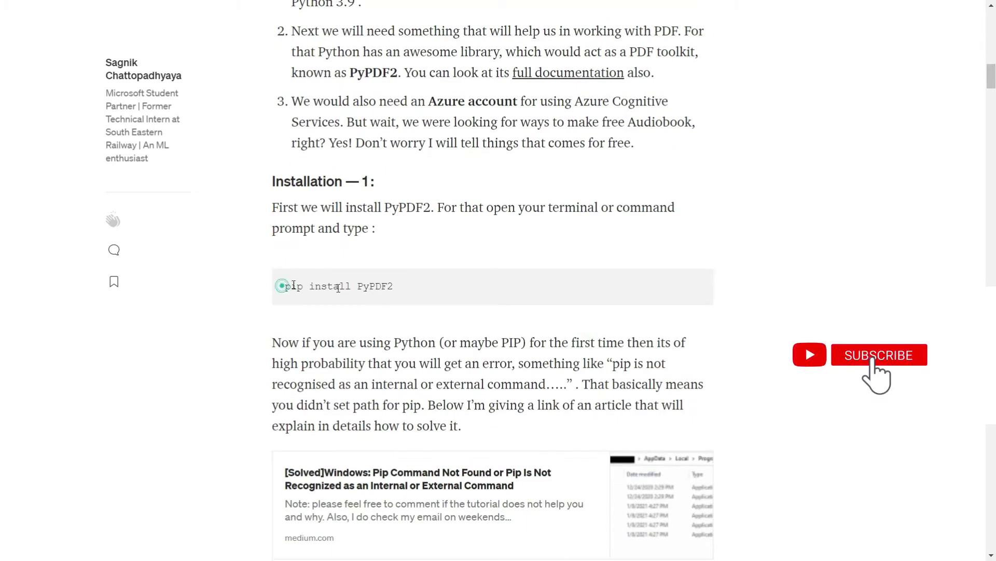
left_click_drag(338, 287, 427, 287)
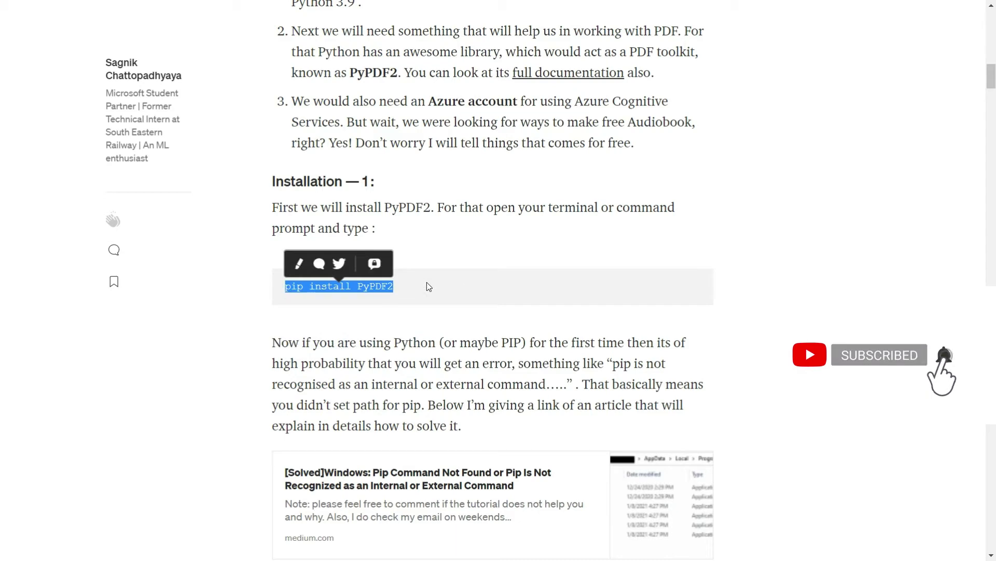
left_click(427, 283)
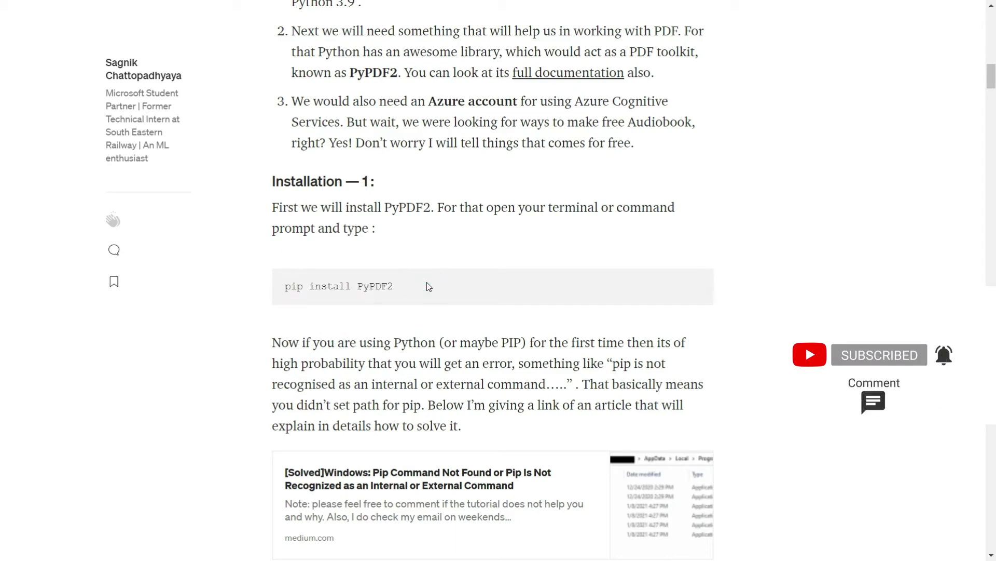
key("alt+Tab")
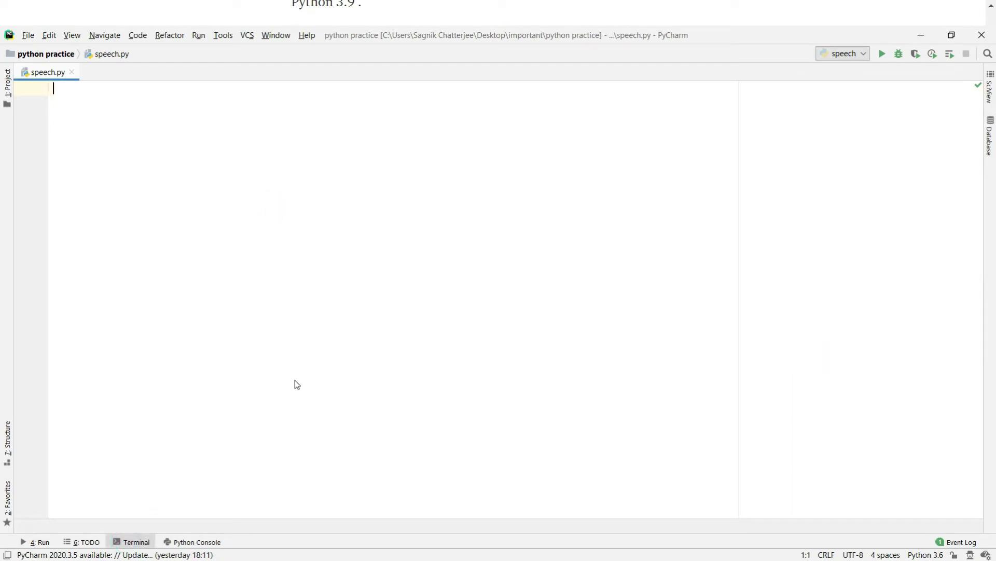
left_click(128, 542)
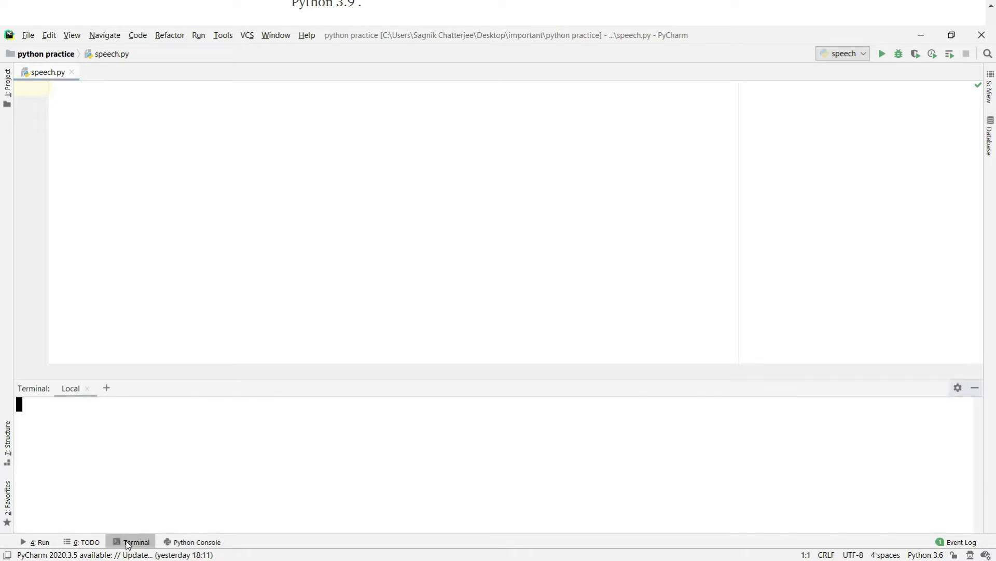
left_click(203, 433)
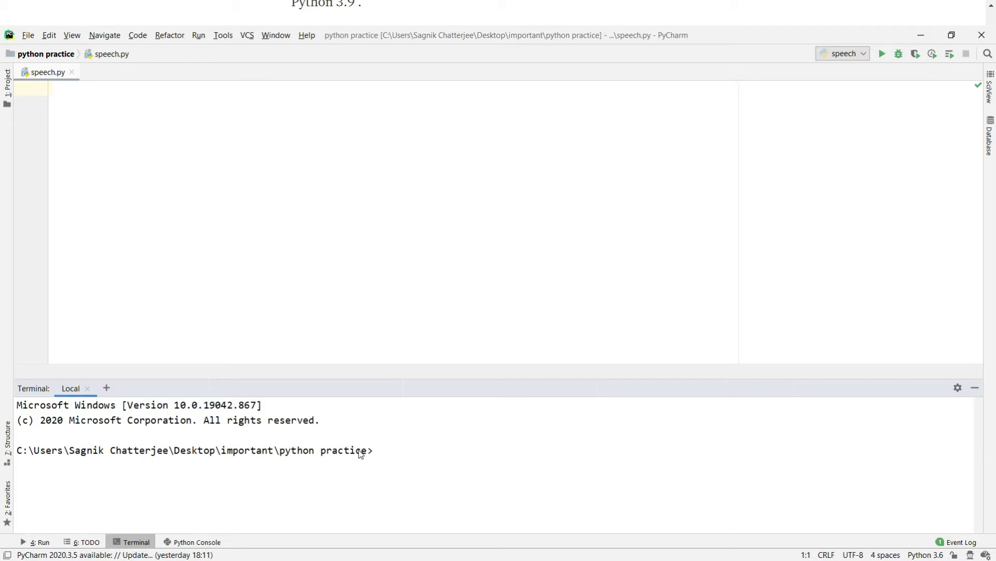
type("pip install Py")
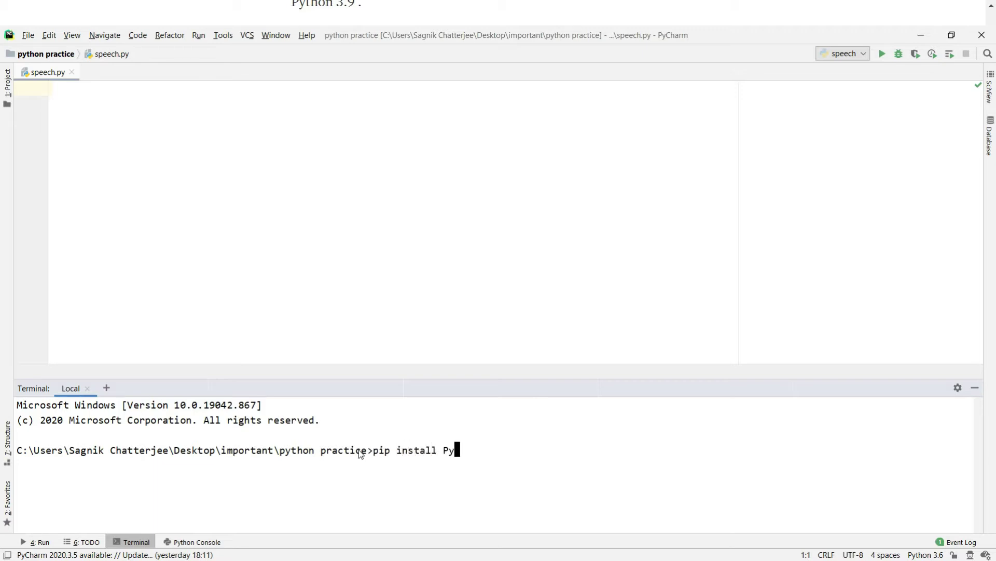
type("PDF2")
key("Return")
left_click(267, 469)
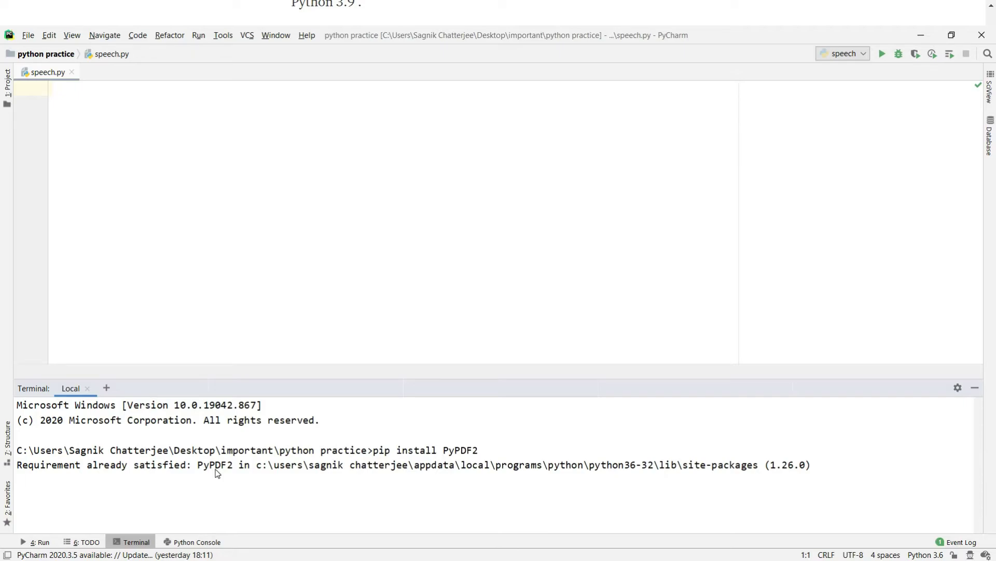
Switch back to the article and copy the import PyPDF2 line from its Read PDF file section
key("alt+Tab")
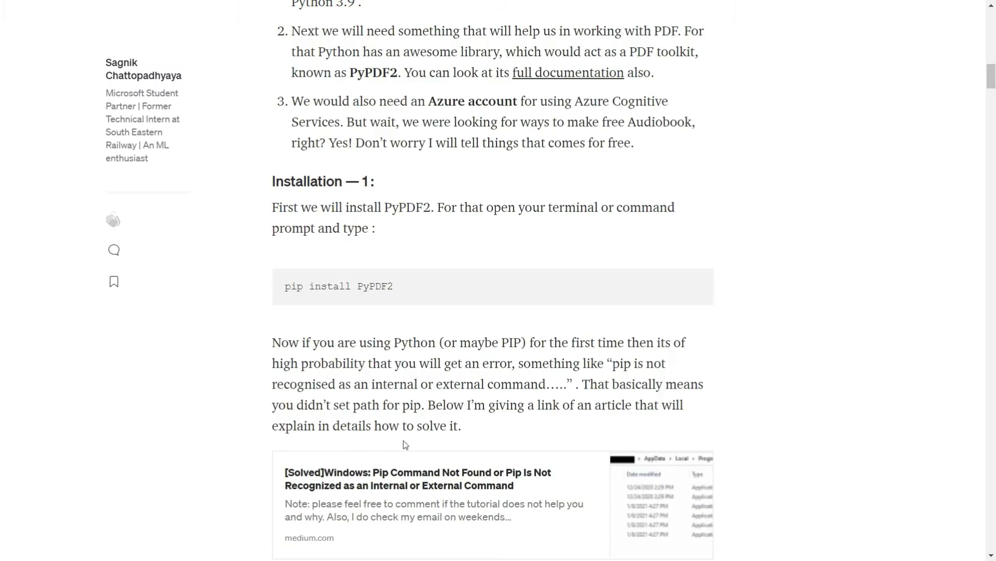
scroll(333, 421, "down", 4)
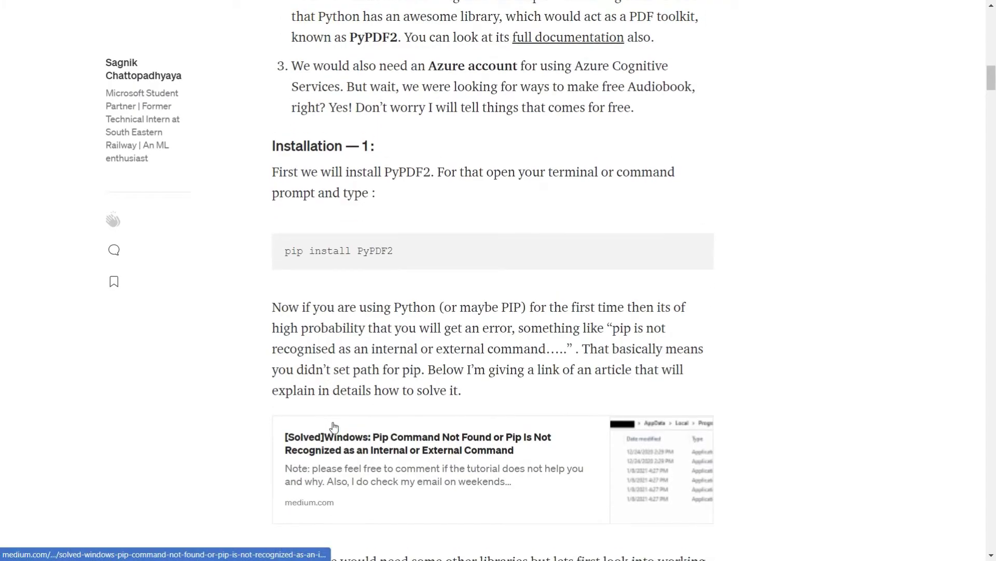
scroll(333, 425, "down", 4)
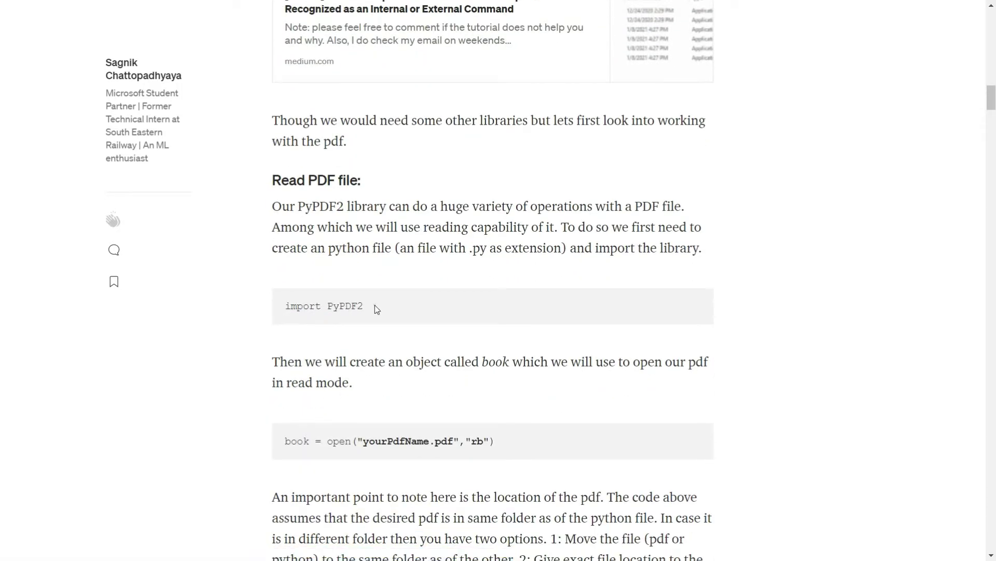
left_click_drag(375, 304, 250, 314)
key("ctrl+c")
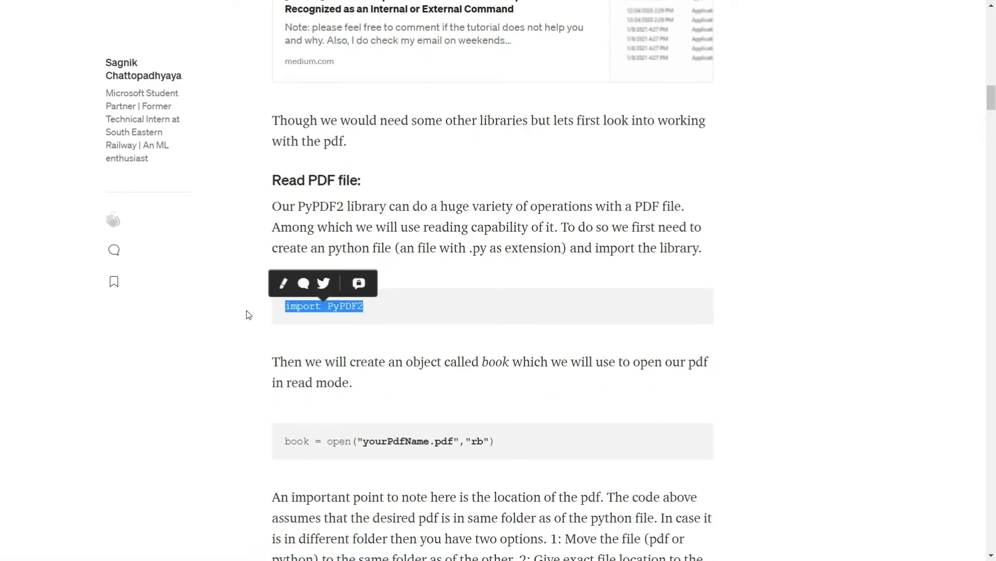
left_click(543, 293)
scroll(543, 293, "down", 1)
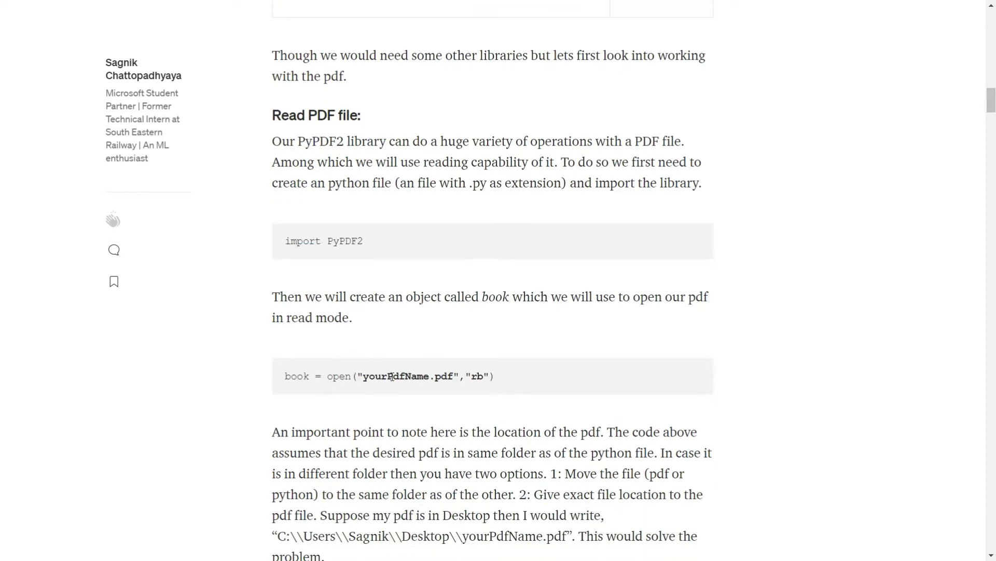
Switch to PyCharm, hide the terminal and paste import PyPDF2 as the first line of speech.py, followed by a blank line
key("alt+Tab")
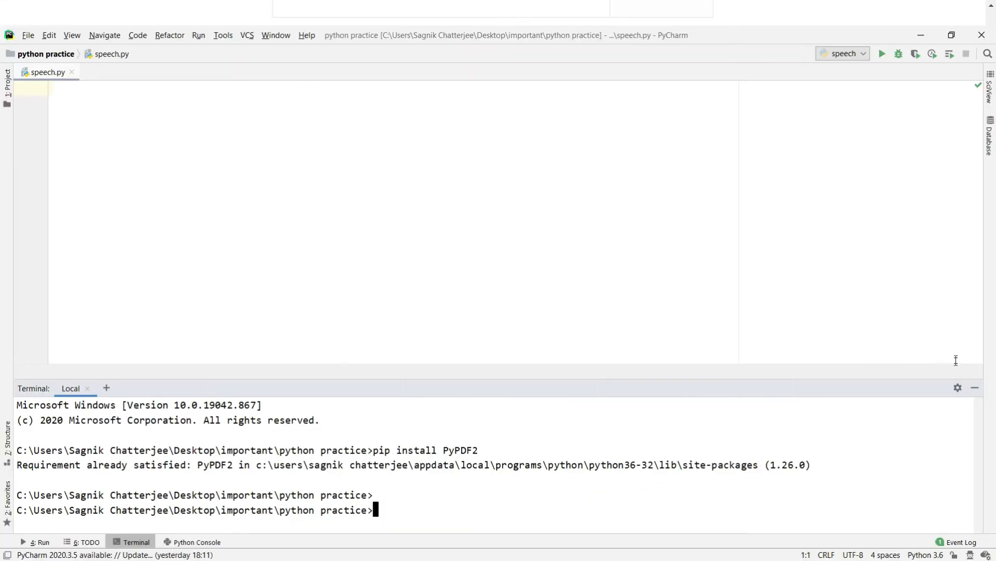
left_click(974, 390)
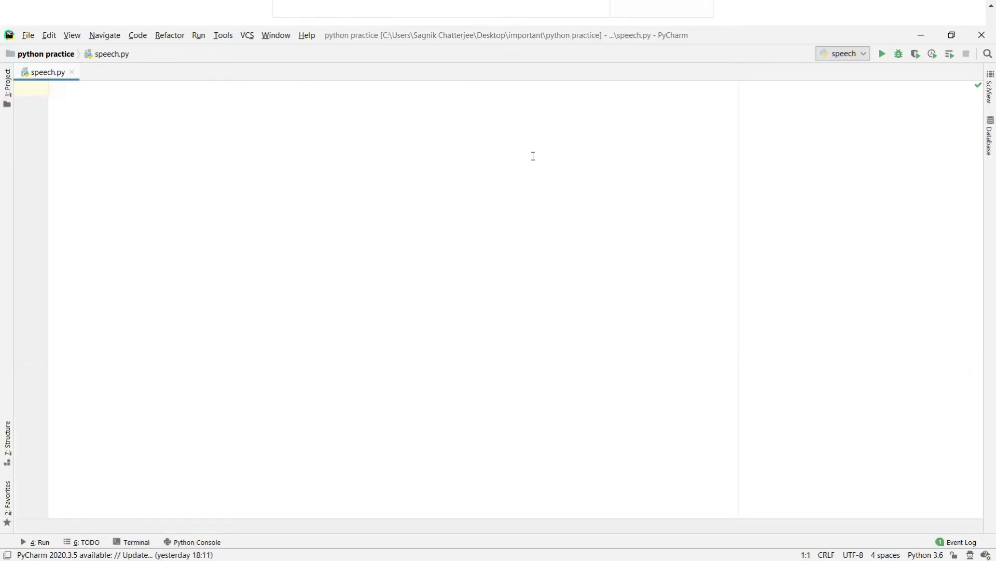
key("ctrl+v")
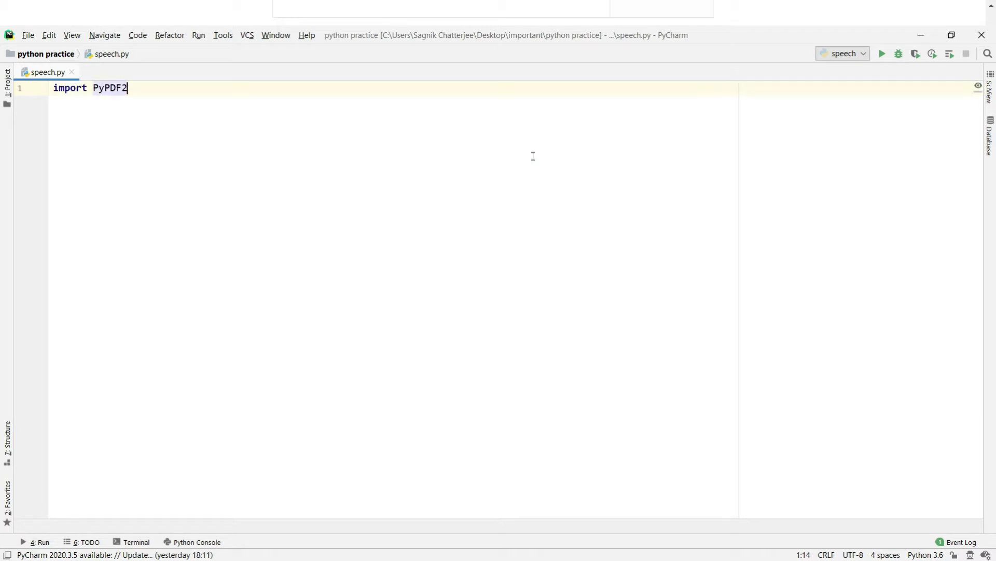
key("Return")
key("Return")
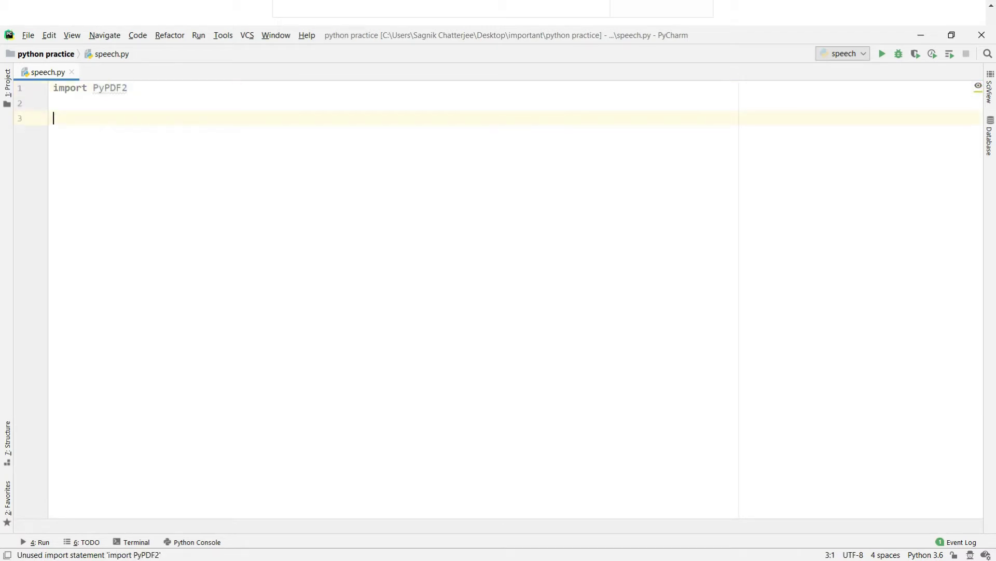
On line 3 of speech.py, assign a call to the open function to a variable named book
type("b")
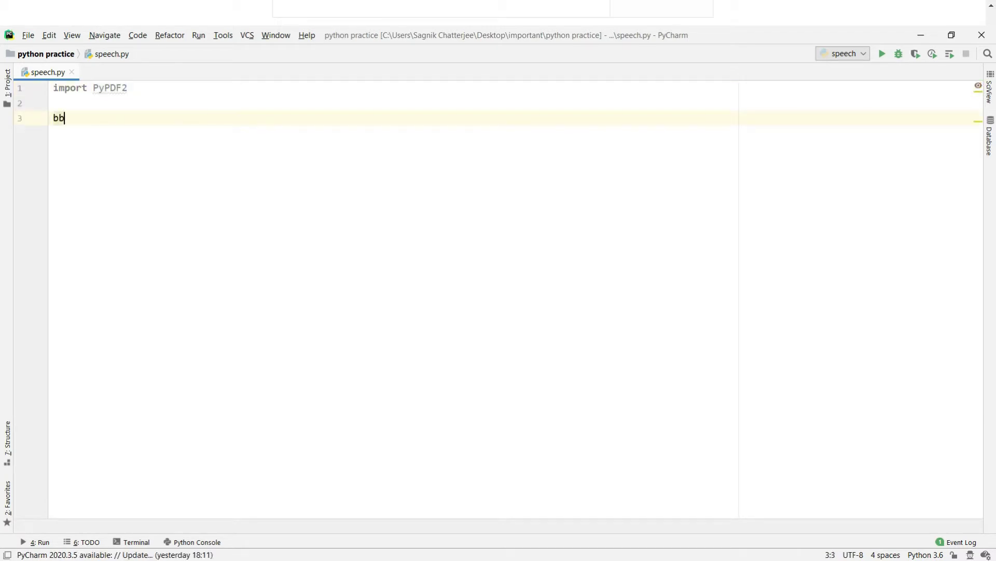
type("oo")
key("BackSpace")
type("k")
key("Left")
type("o")
key("ctrl+space")
key("Right")
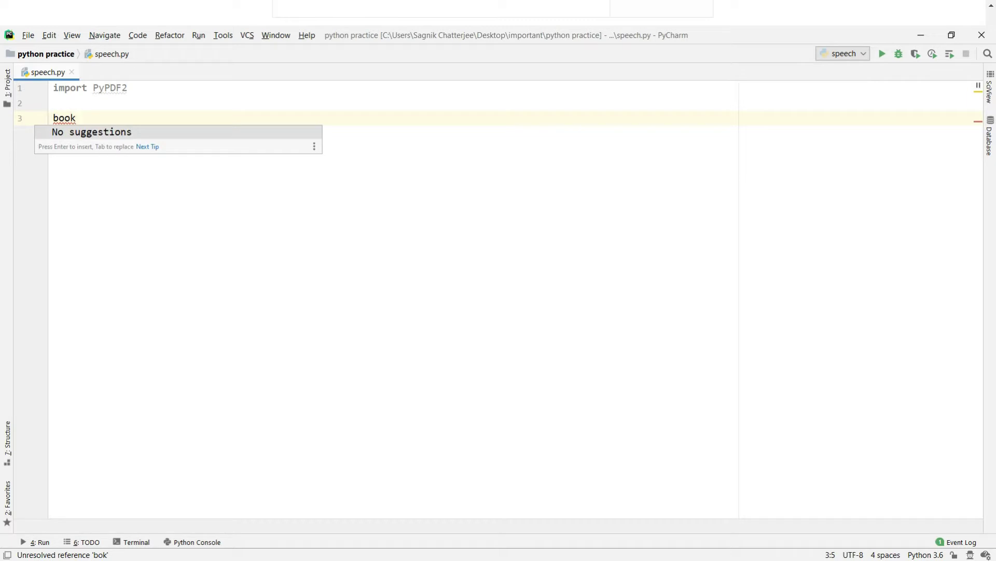
type("= open")
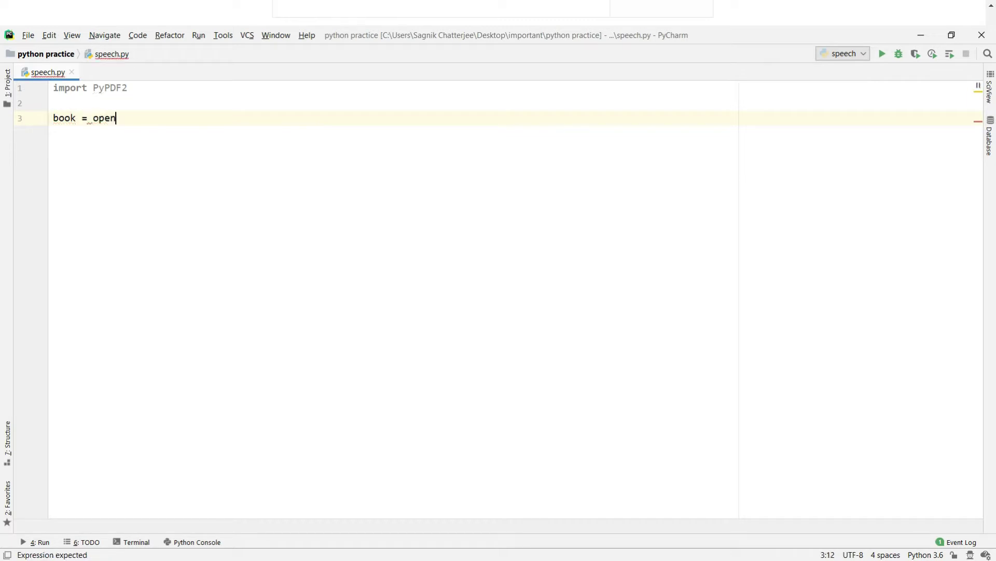
key("Return")
Give the open call the file name "kubernatics up and running.pdf" and the access mode "rb"
type("\"k")
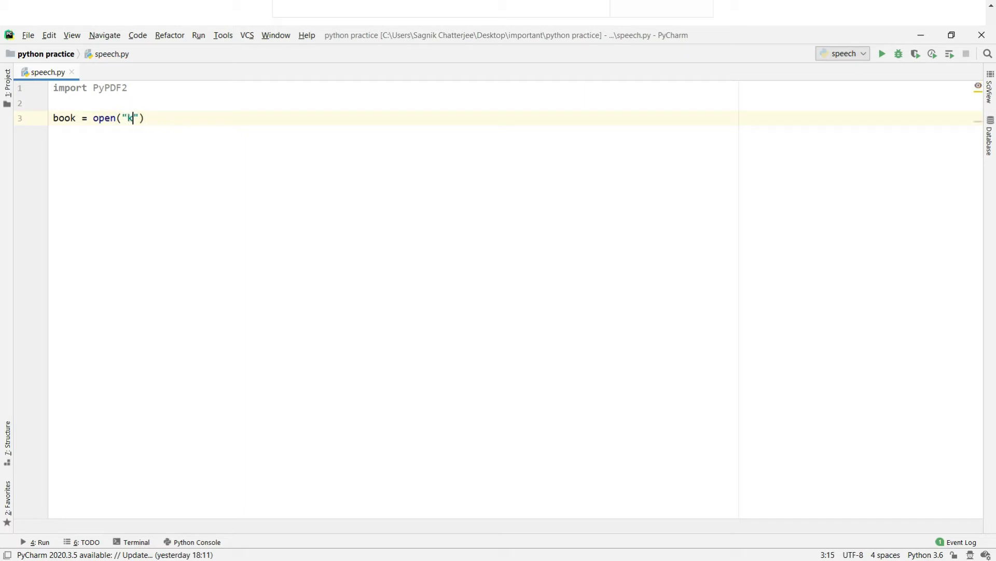
key("Return")
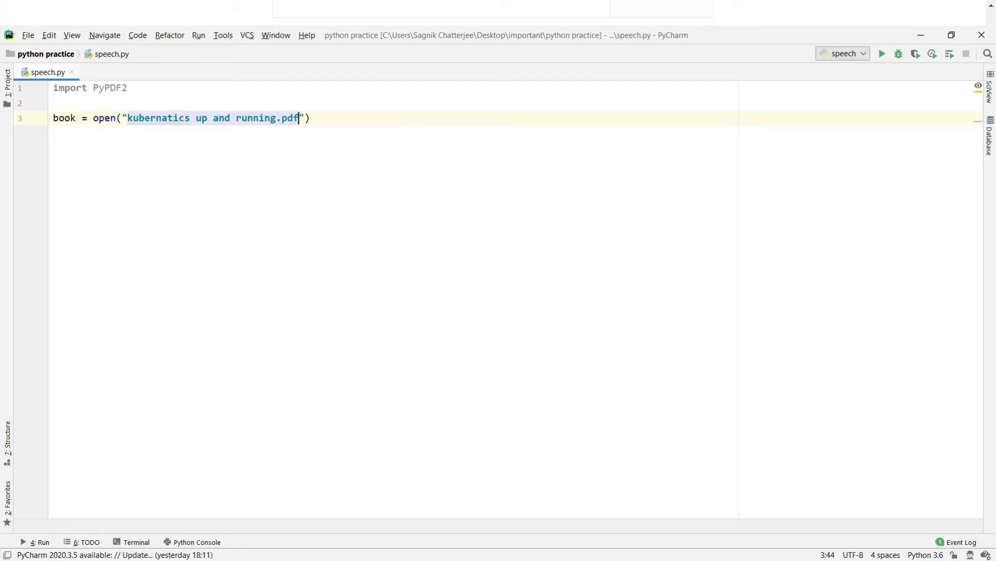
key("Right")
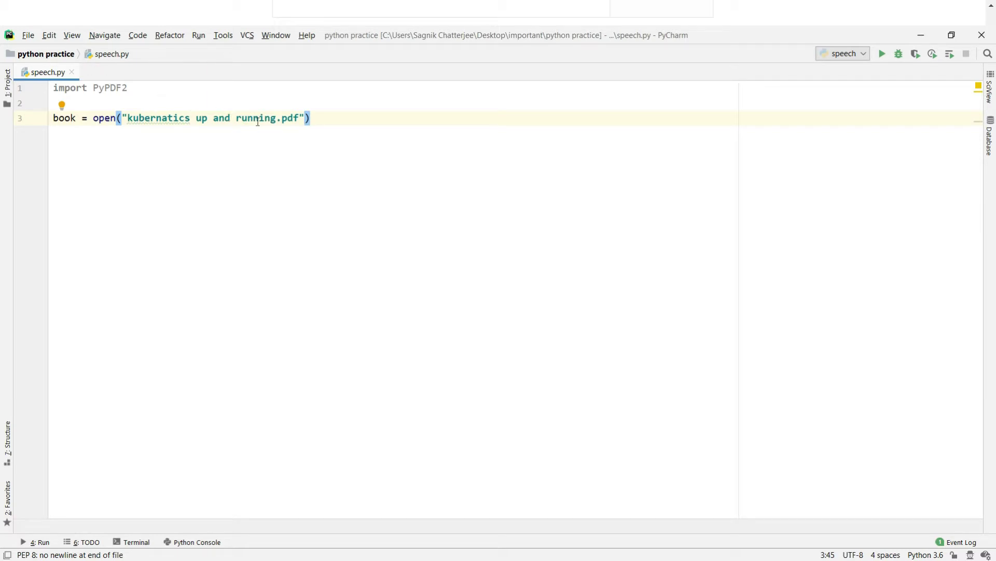
type(",\"rb")
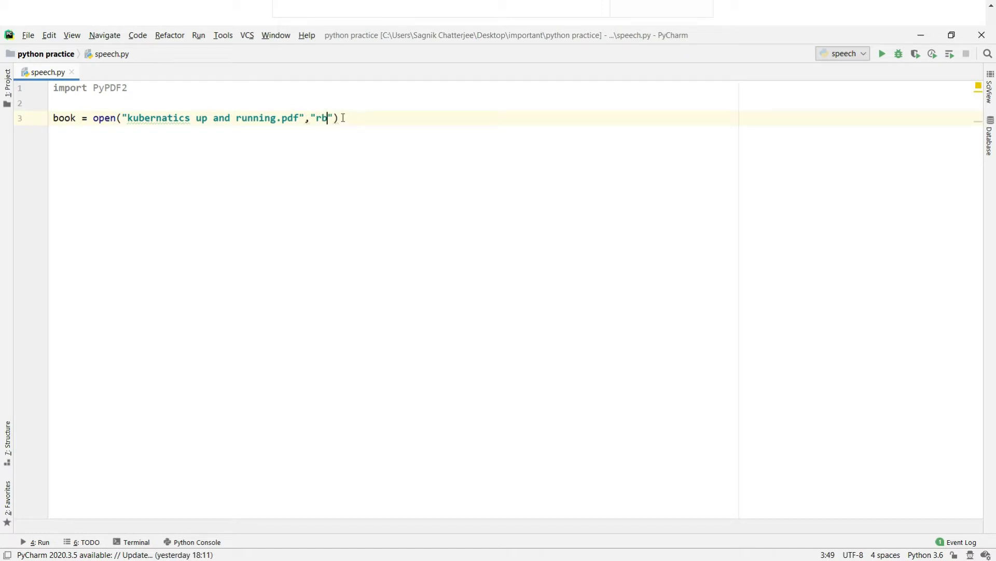
key("End")
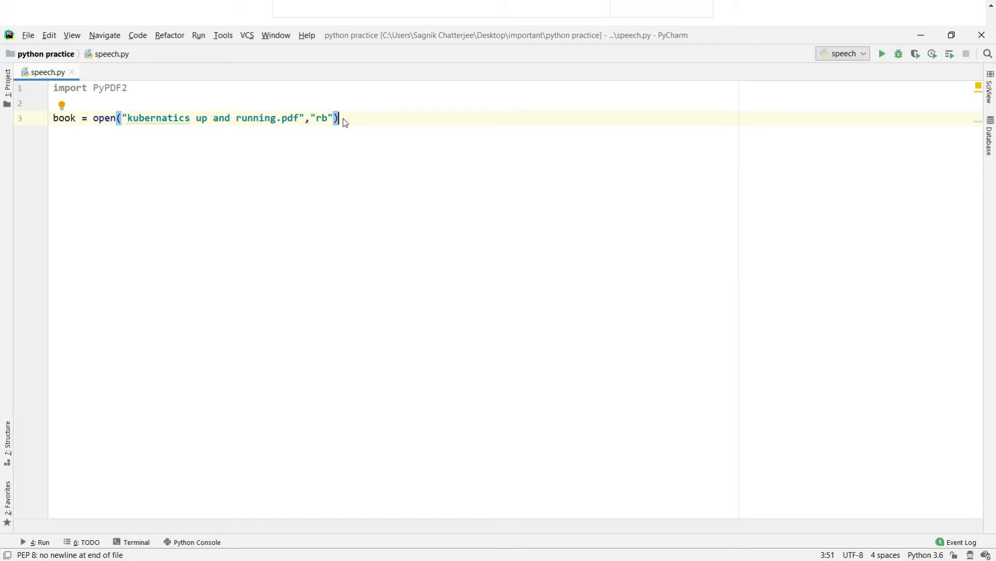
Switch to the article and copy the code block that defines the PdfFileReader and loops over the pages with extractText
key("alt+Tab")
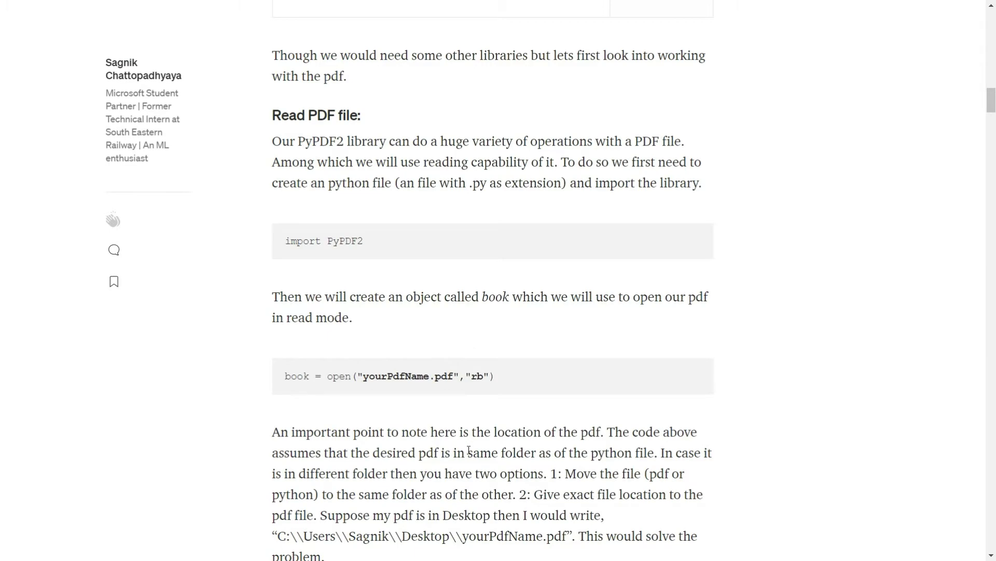
scroll(424, 444, "down", 1)
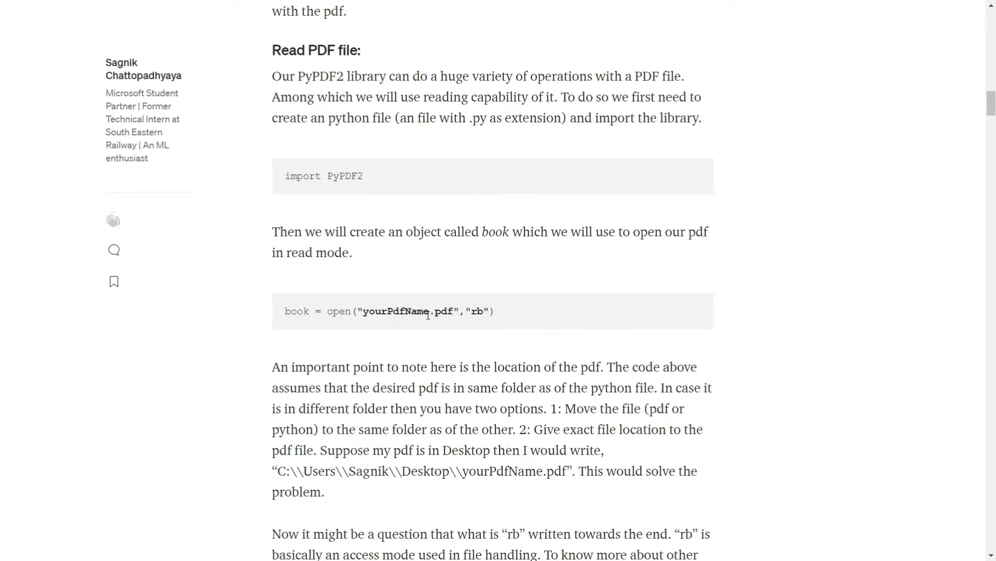
scroll(432, 444, "down", 4)
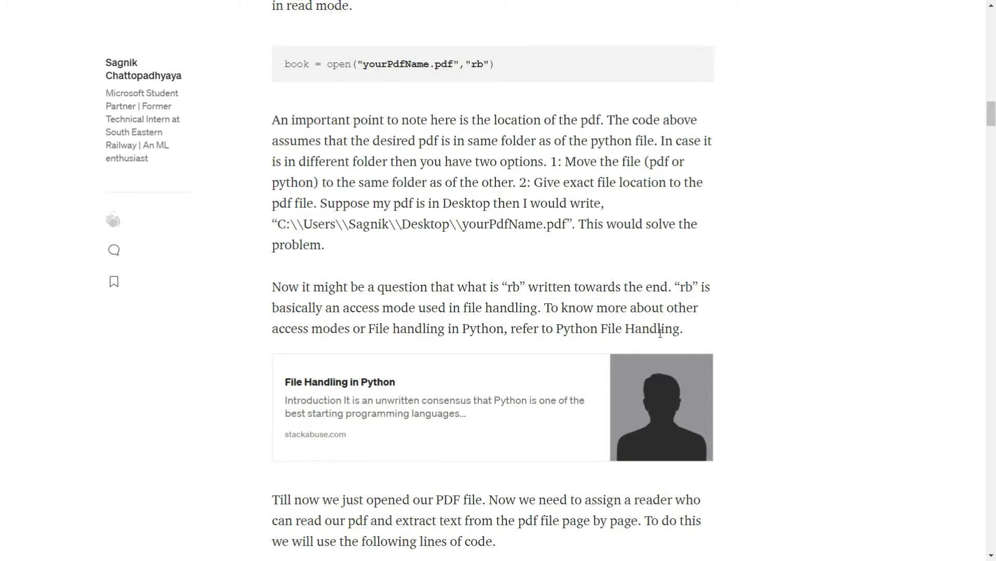
scroll(556, 380, "down", 5)
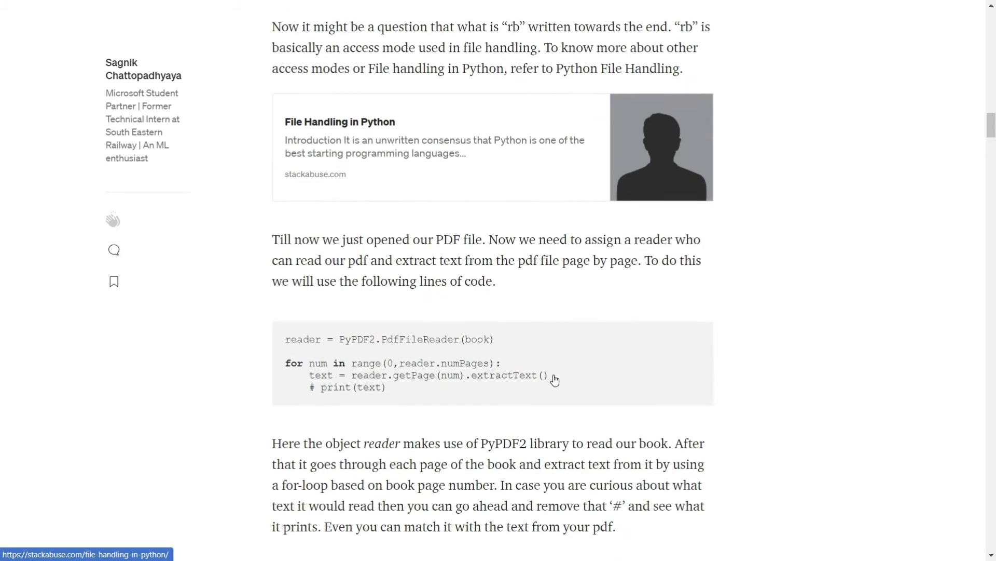
scroll(555, 380, "down", 1)
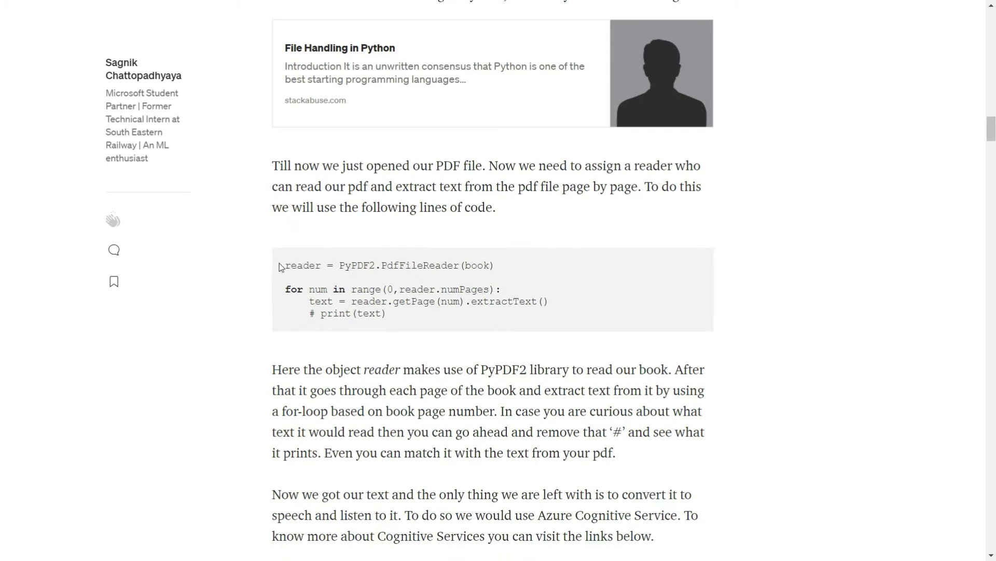
left_click_drag(283, 266, 410, 316)
key("ctrl+c")
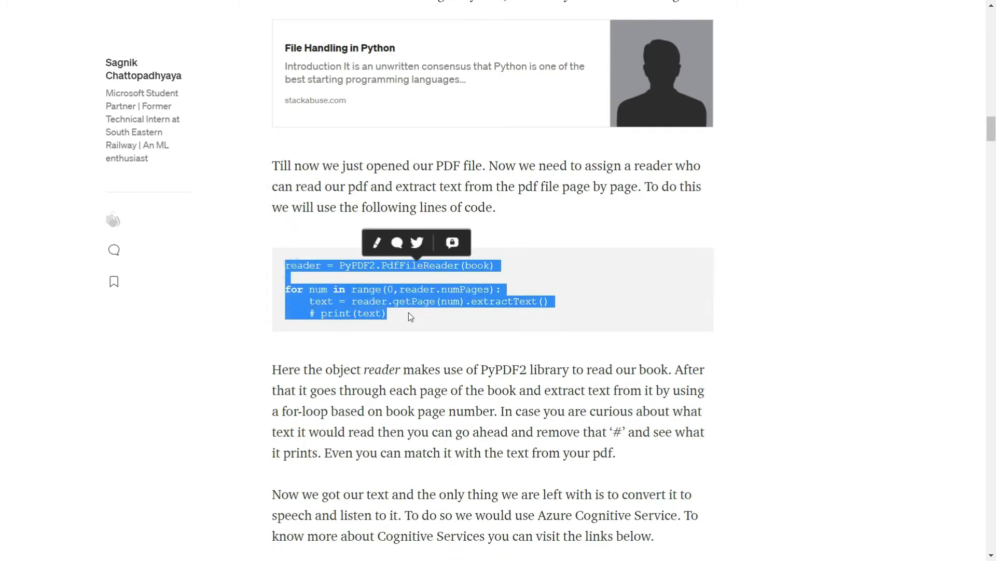
Switch to PyCharm and paste the copied reader and page-loop code below the book line, leaving one blank line between them
key("alt+Tab")
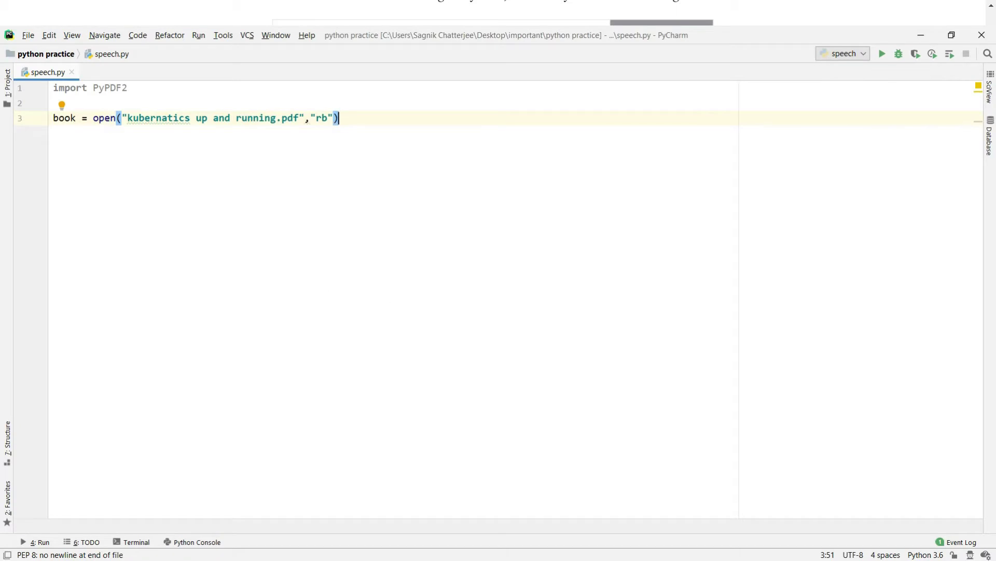
key("Return")
key("Return")
type("import PyPDF2")
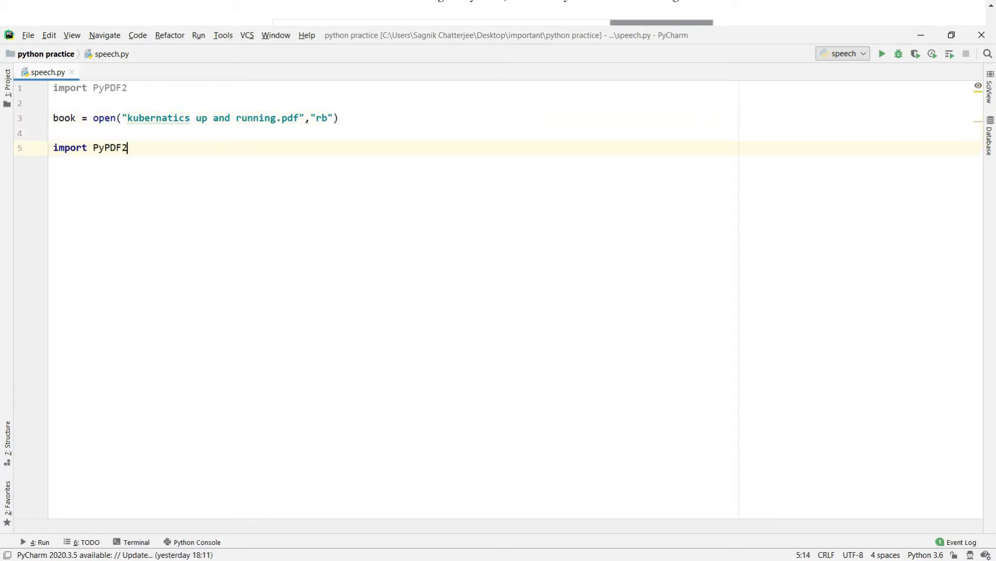
key("alt+Tab")
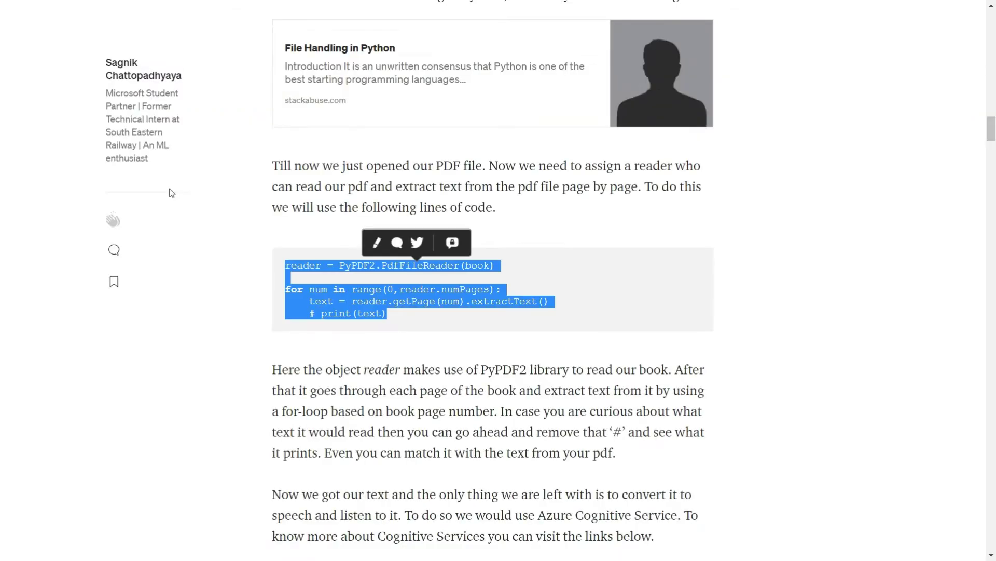
key("alt+Tab")
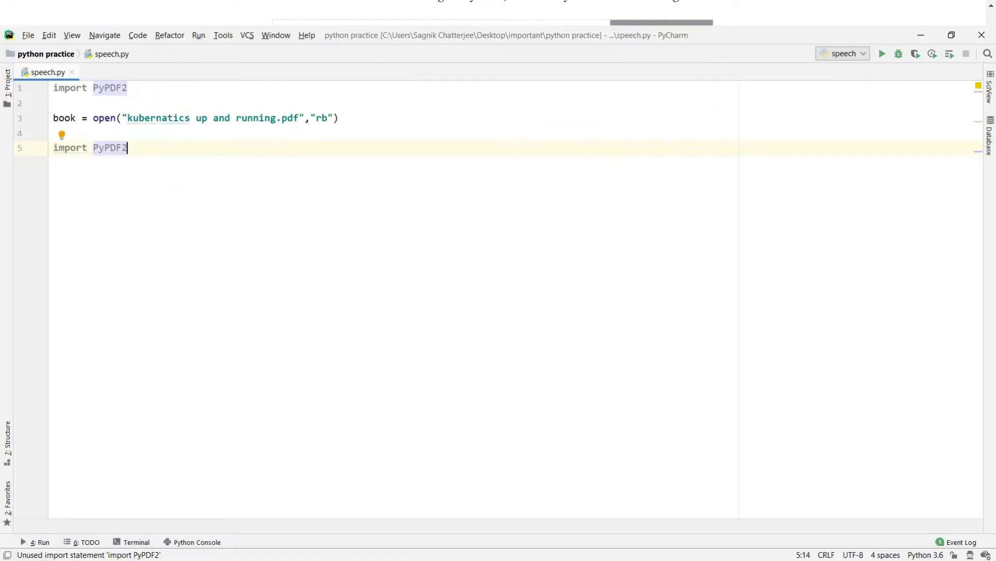
key("ctrl+z")
key("ctrl+v")
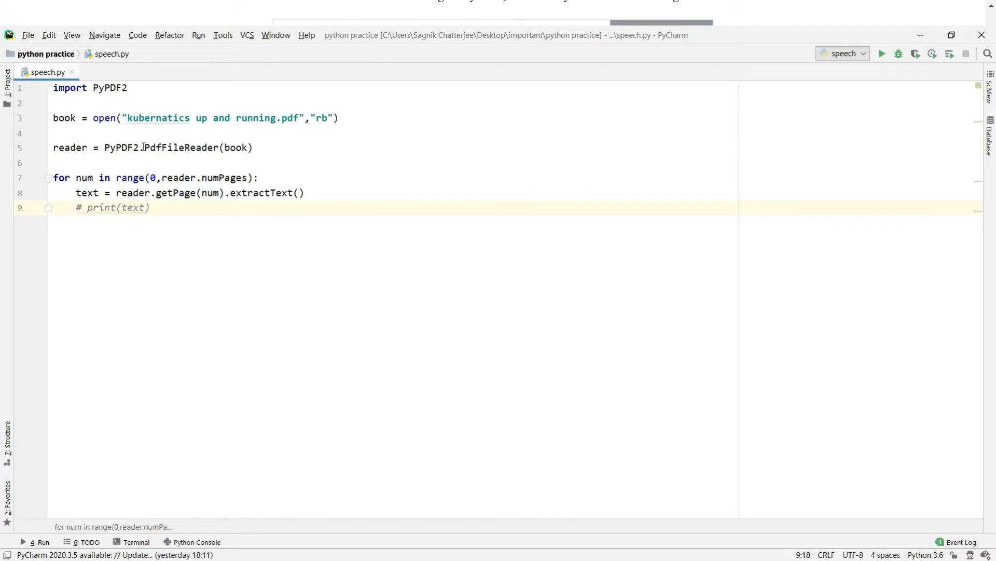
Examine how the open, PdfFileReader, getPage and extractText calls work together in the script
left_click_drag(144, 147, 219, 148)
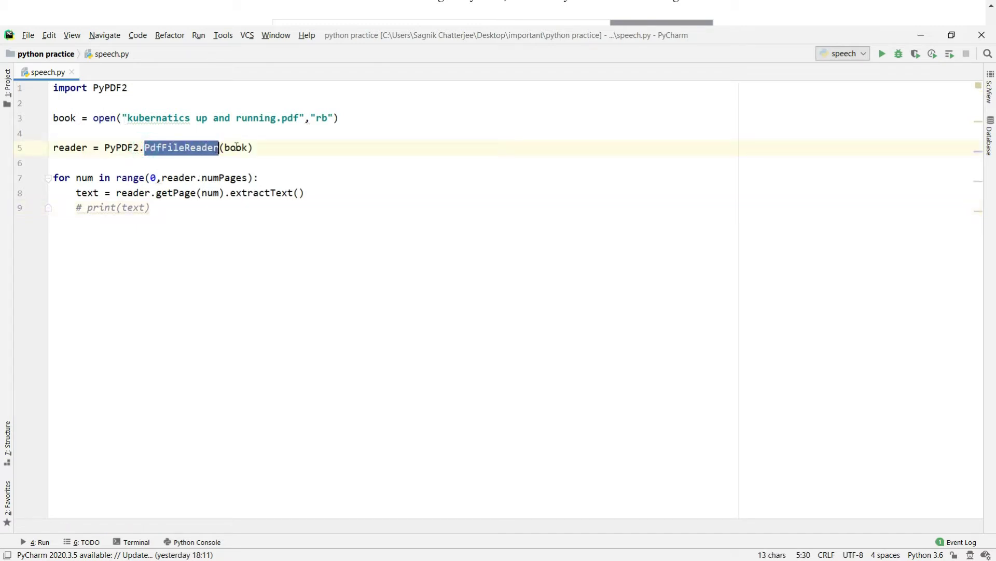
left_click(236, 148)
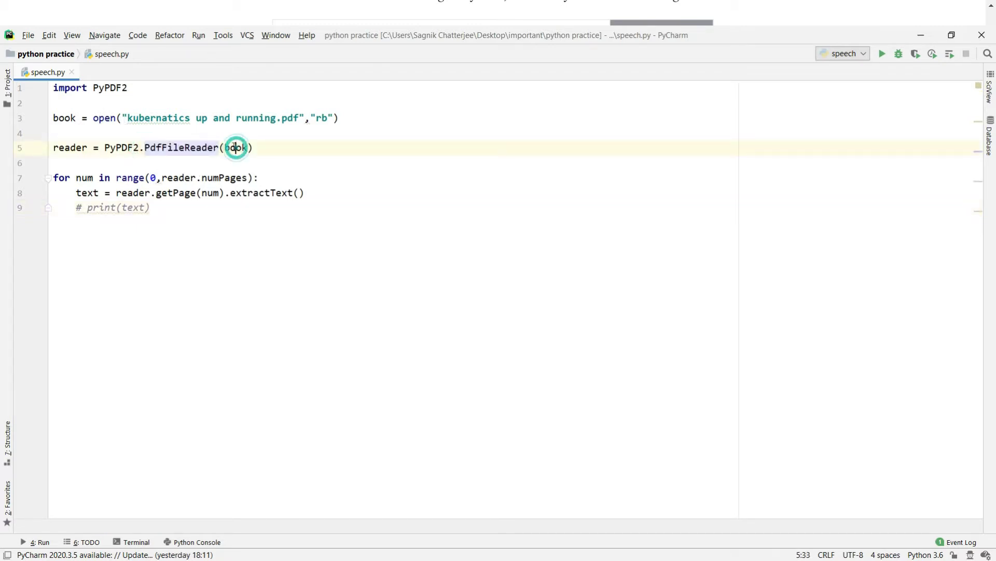
double_click(98, 117)
double_click(172, 146)
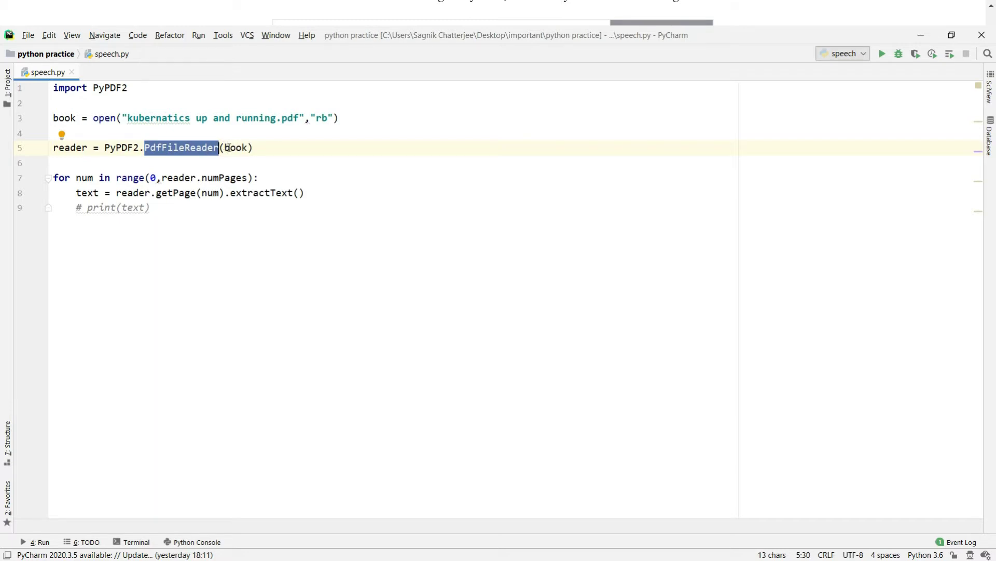
left_click(128, 209)
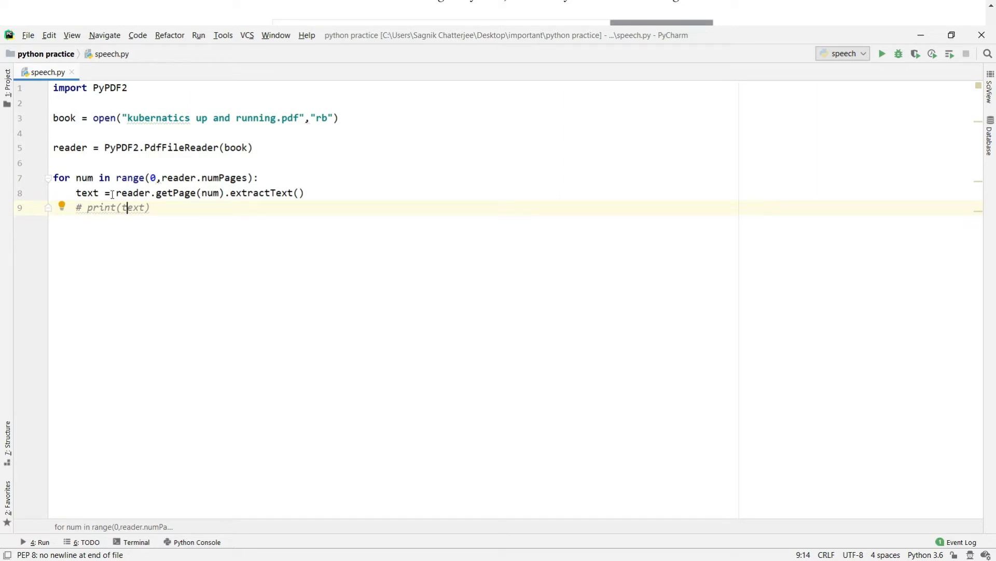
double_click(157, 148)
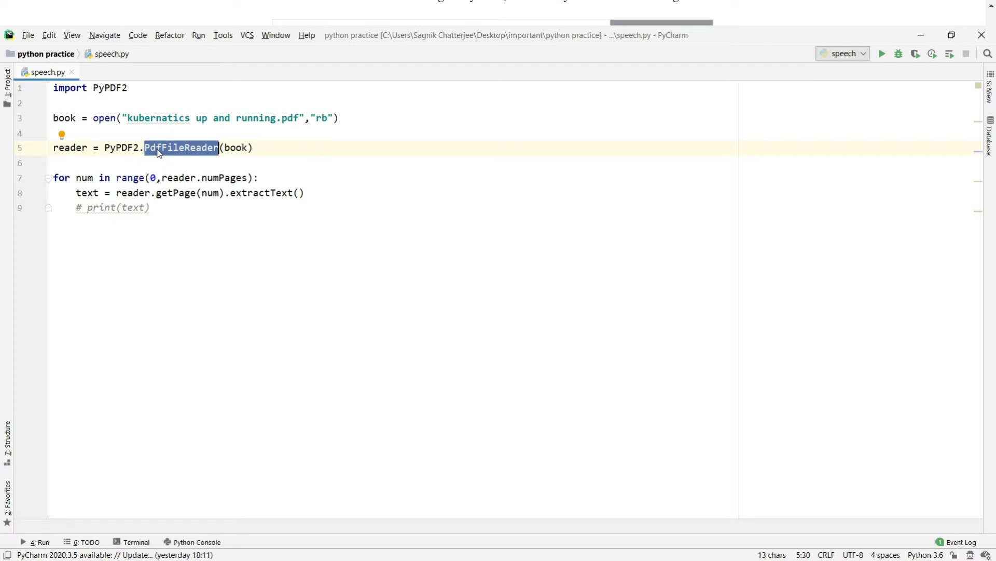
double_click(100, 119)
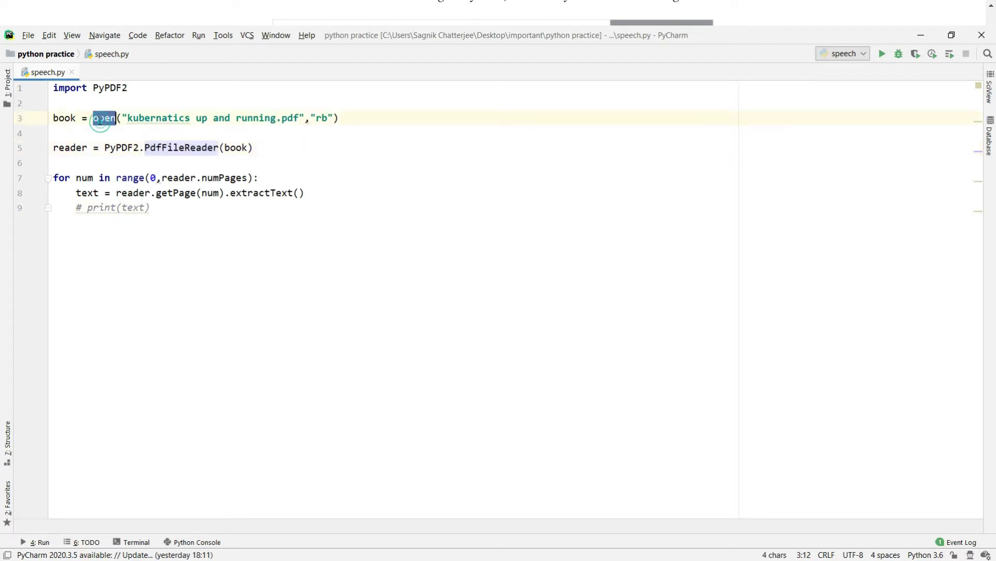
double_click(177, 149)
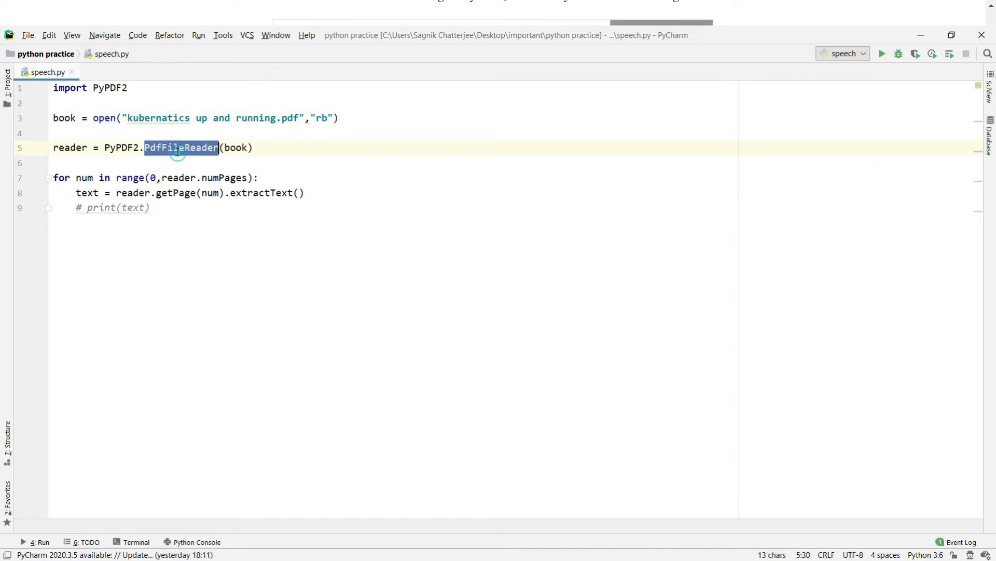
double_click(186, 194)
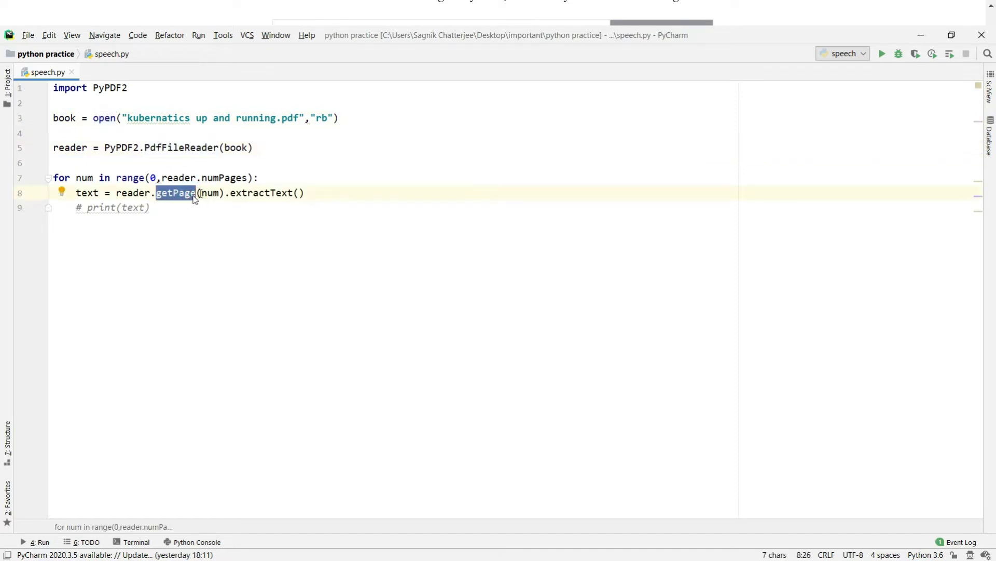
double_click(262, 193)
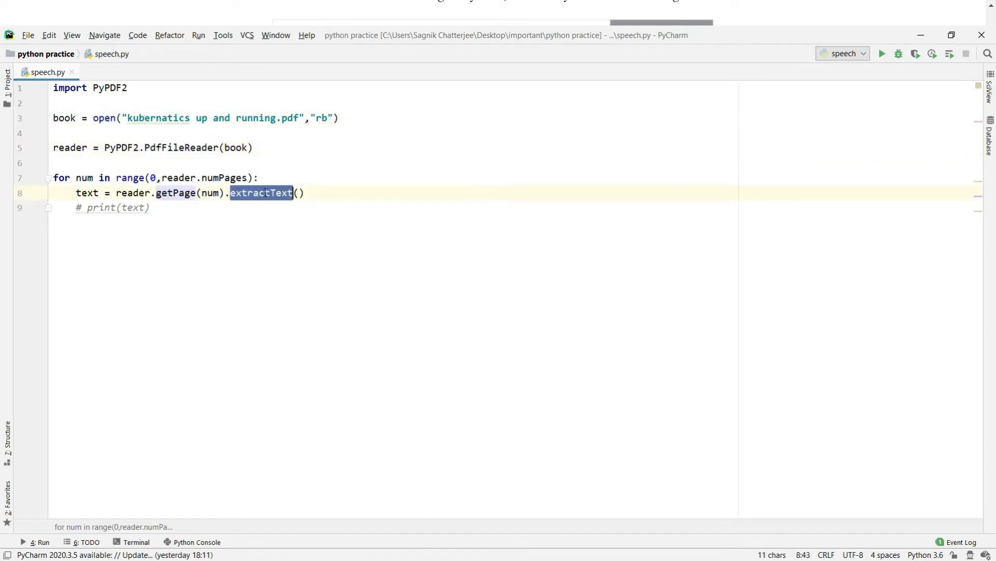
left_click(126, 194)
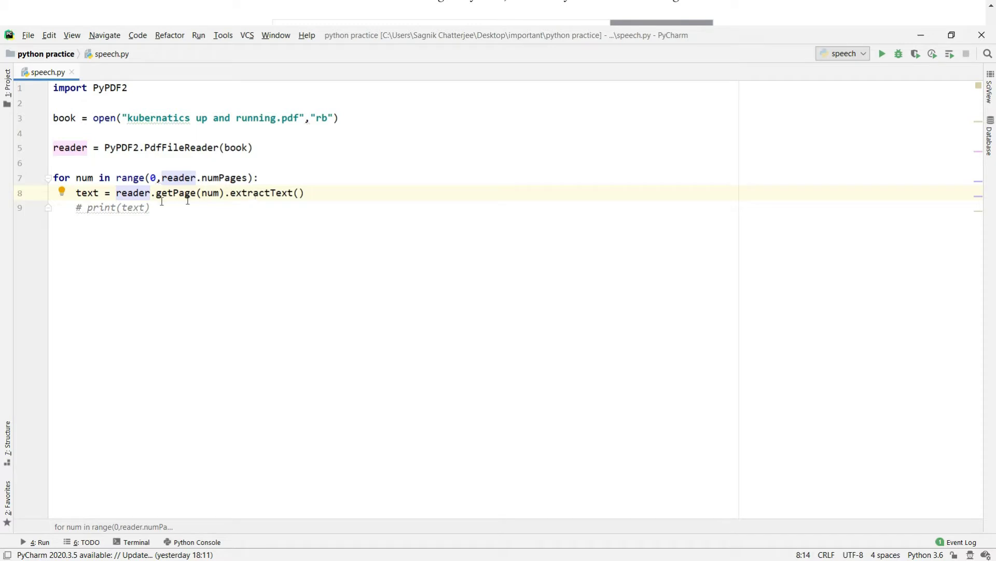
Uncomment the print(text) line inside the for loop and run the speech script
left_click(87, 207)
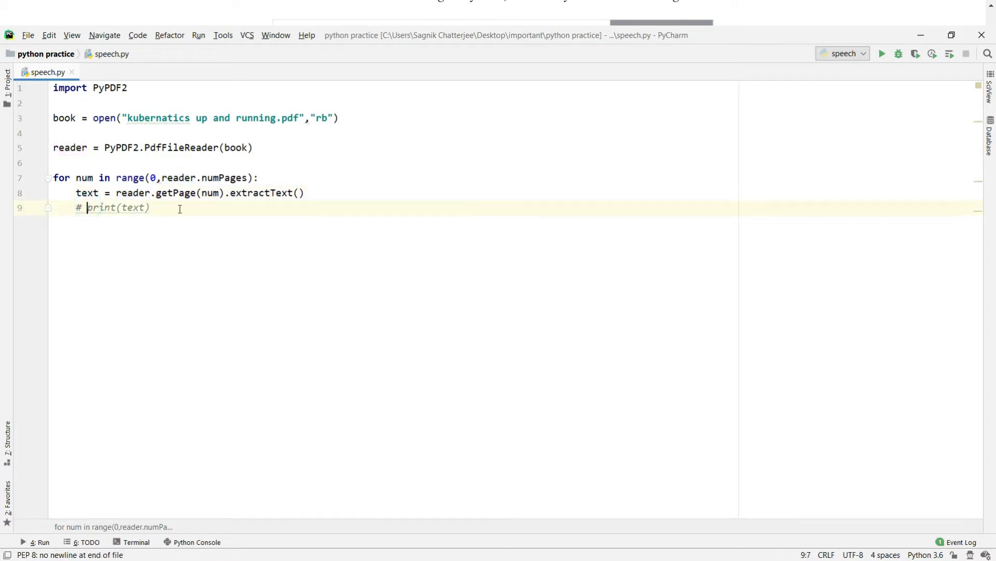
mouse_move(139, 209)
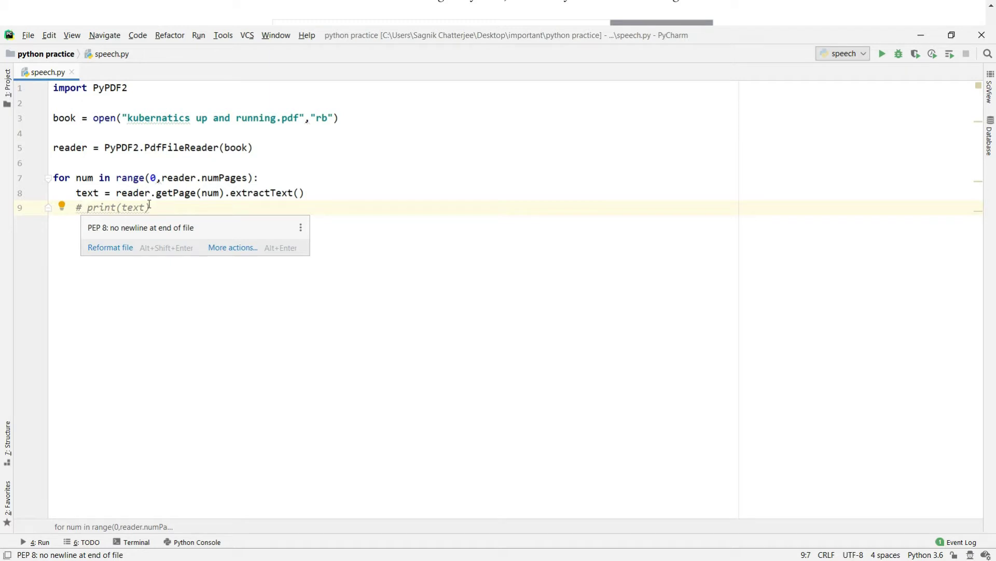
key("ctrl+slash")
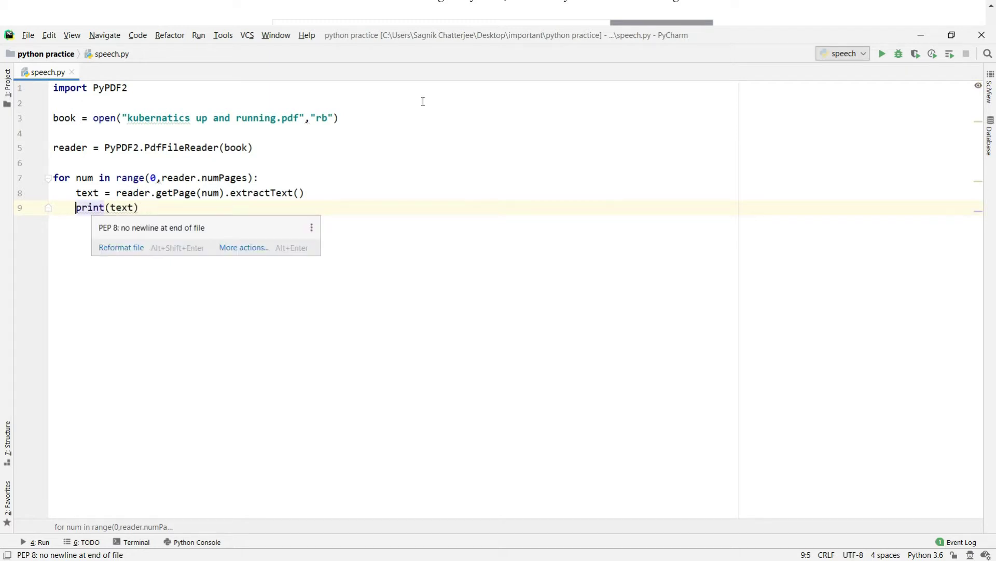
left_click(880, 54)
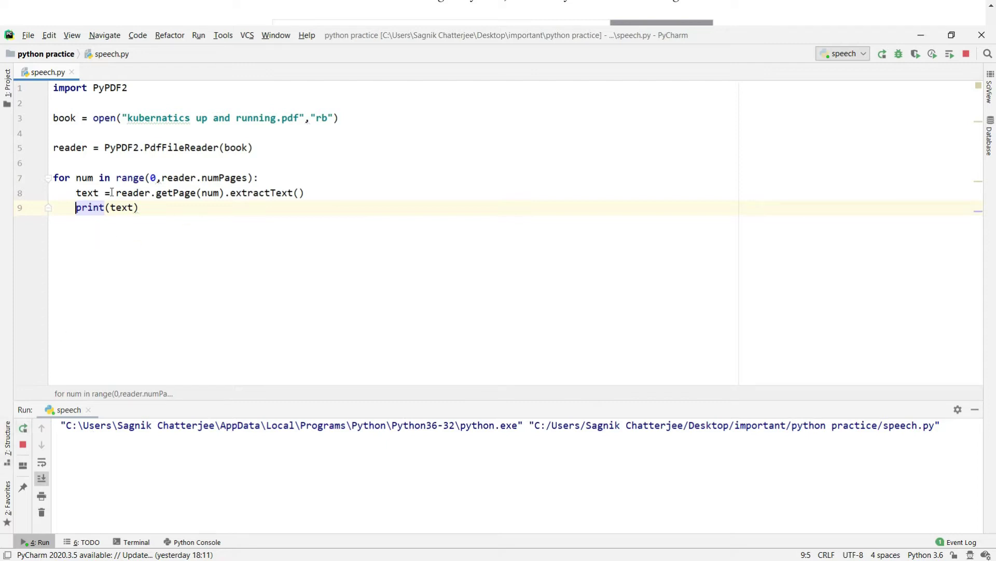
Set the start of the for loop's page range to 21
left_click(157, 178)
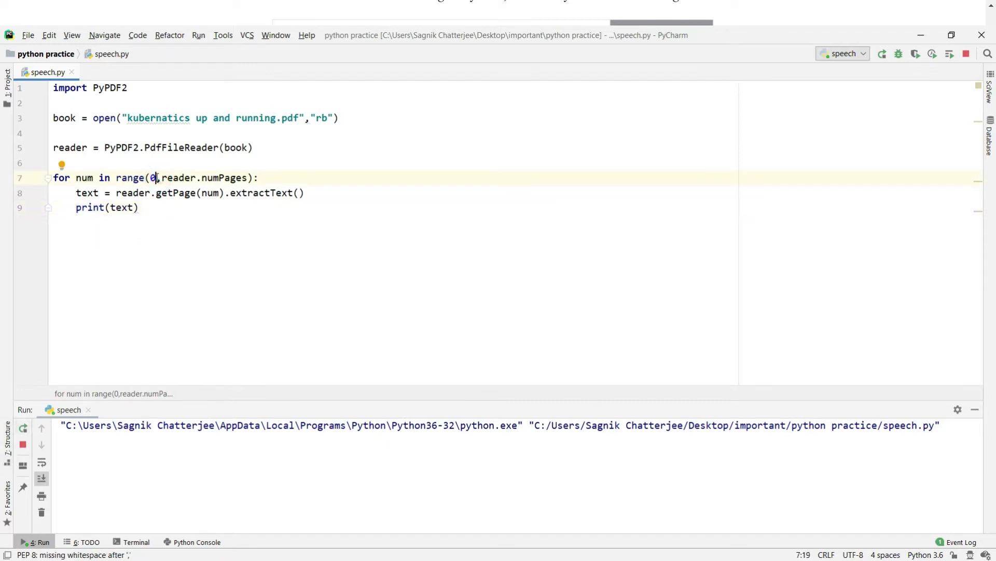
key("BackSpace")
type("21")
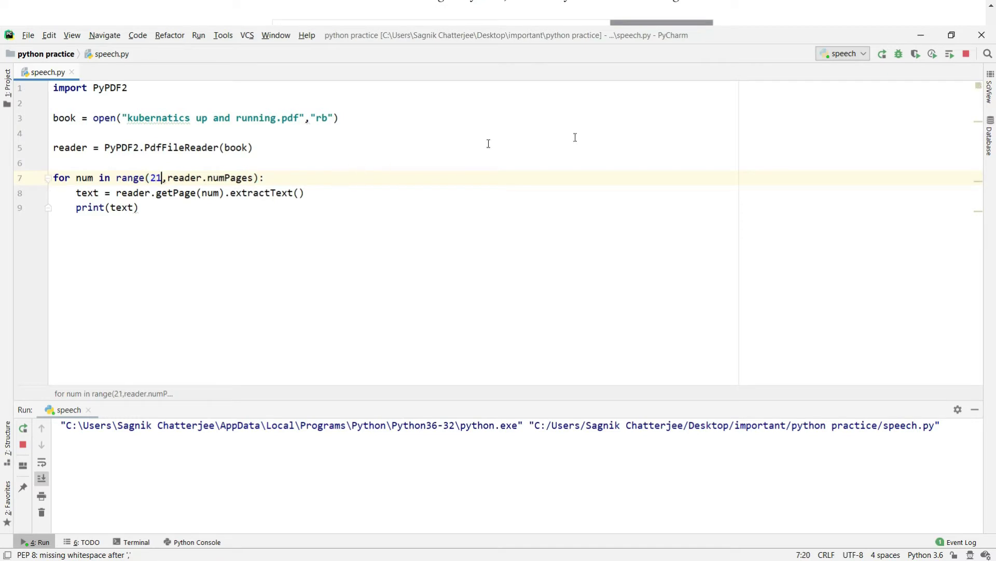
Rerun the speech script, enlarge the run output to check the extracted text, and stop the process
left_click(882, 54)
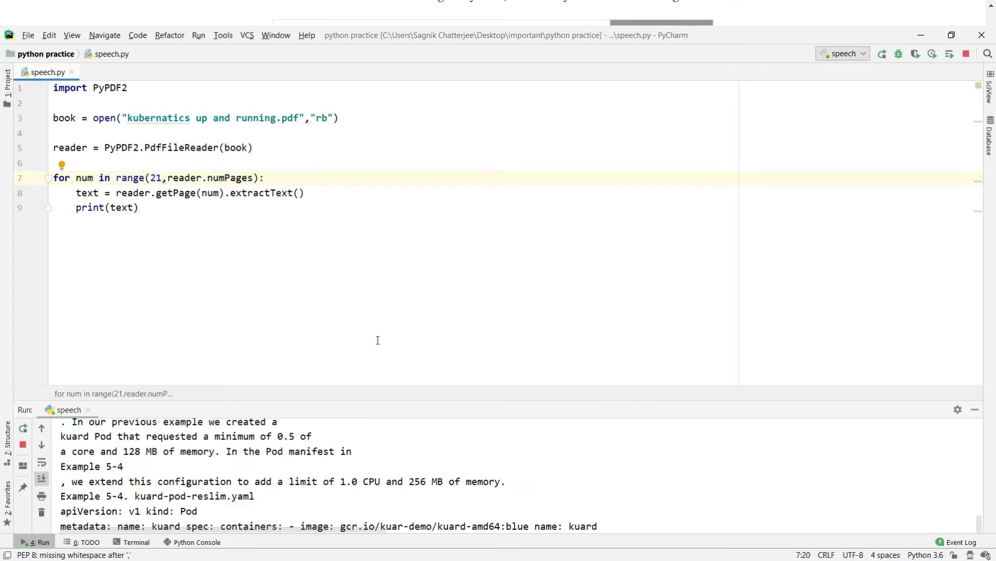
left_click_drag(414, 400, 461, 205)
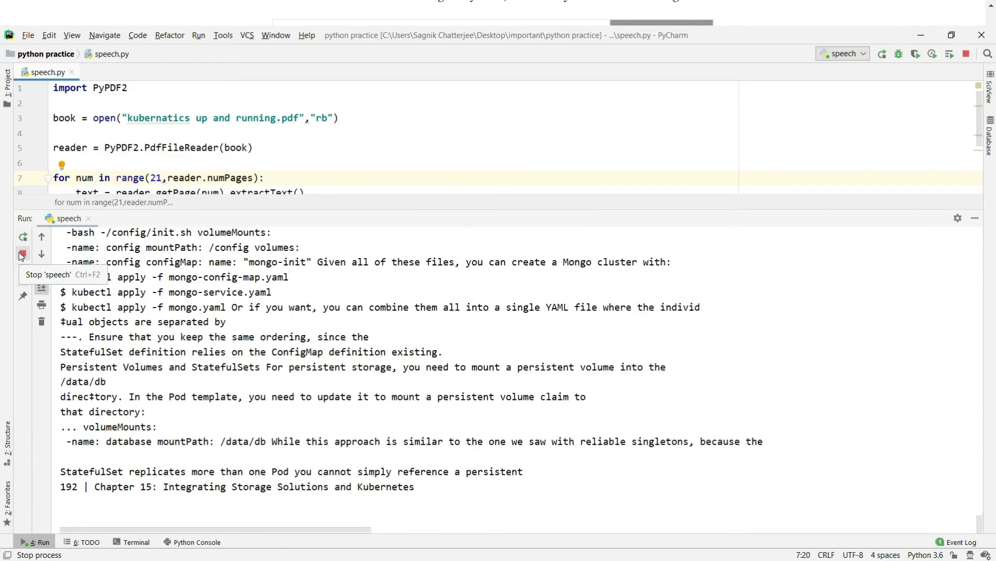
left_click(21, 254)
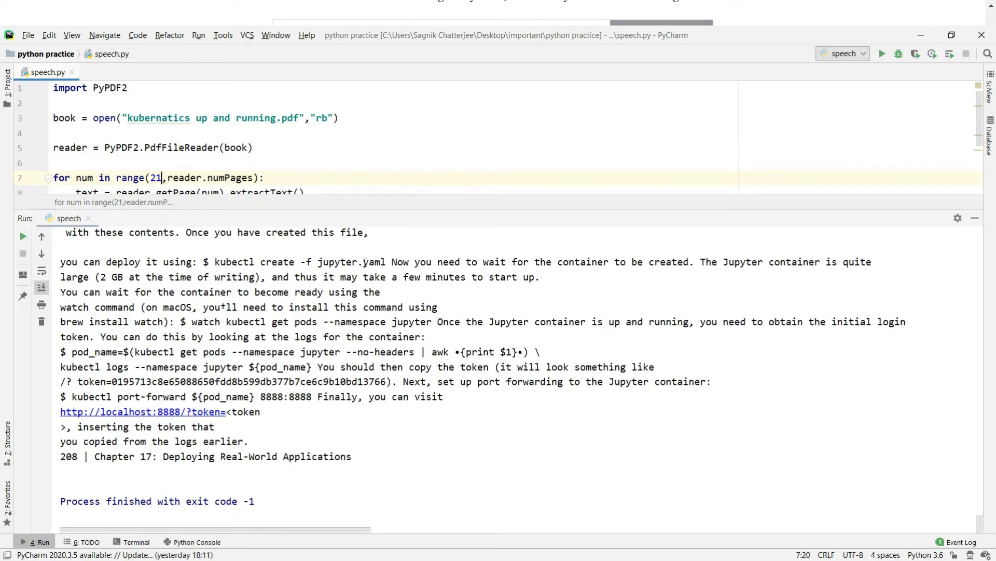
Shrink and hide the run output, and comment out the print(text) line inside the for loop
left_click_drag(449, 208, 449, 219)
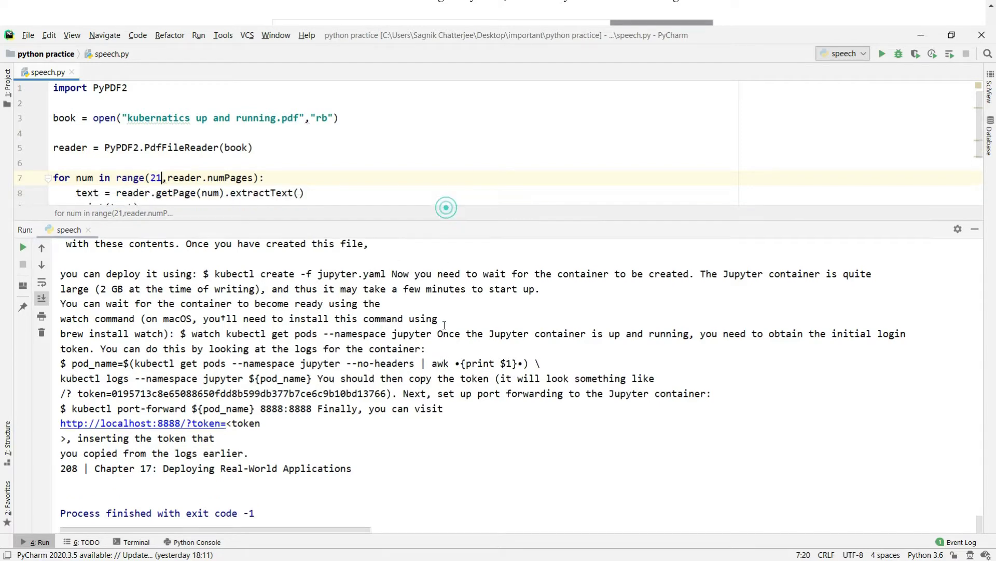
left_click_drag(445, 325, 426, 437)
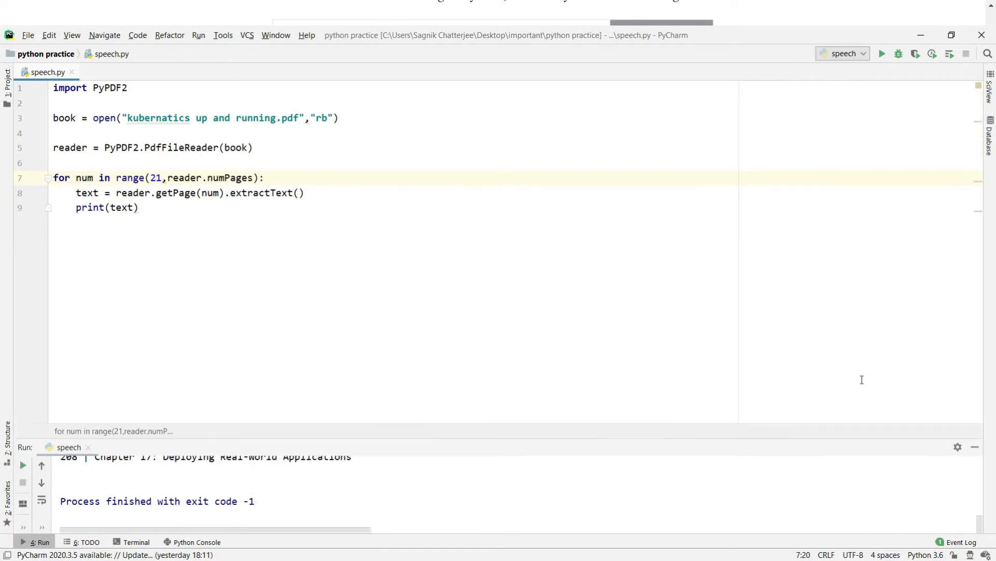
left_click(976, 447)
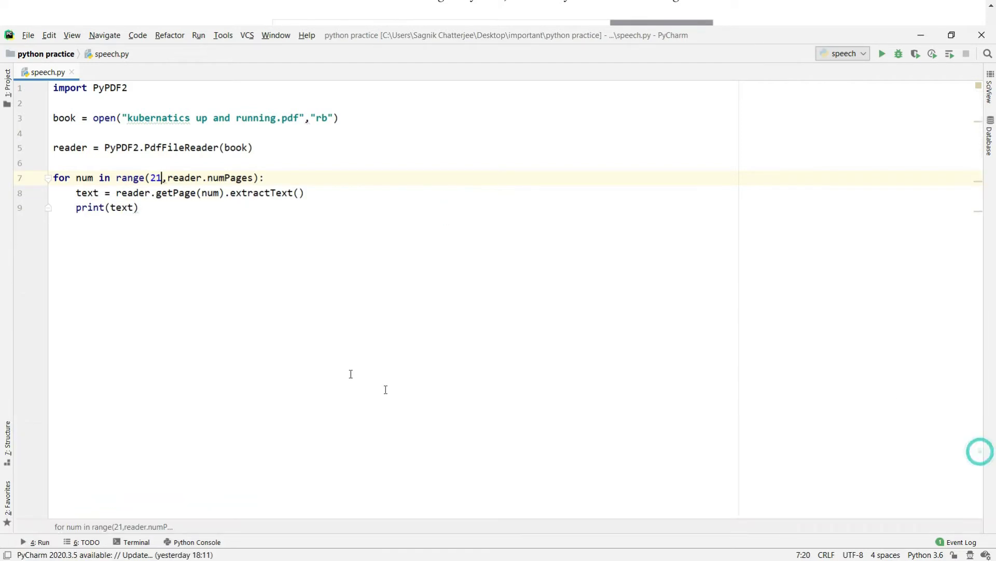
left_click(73, 209)
type("#")
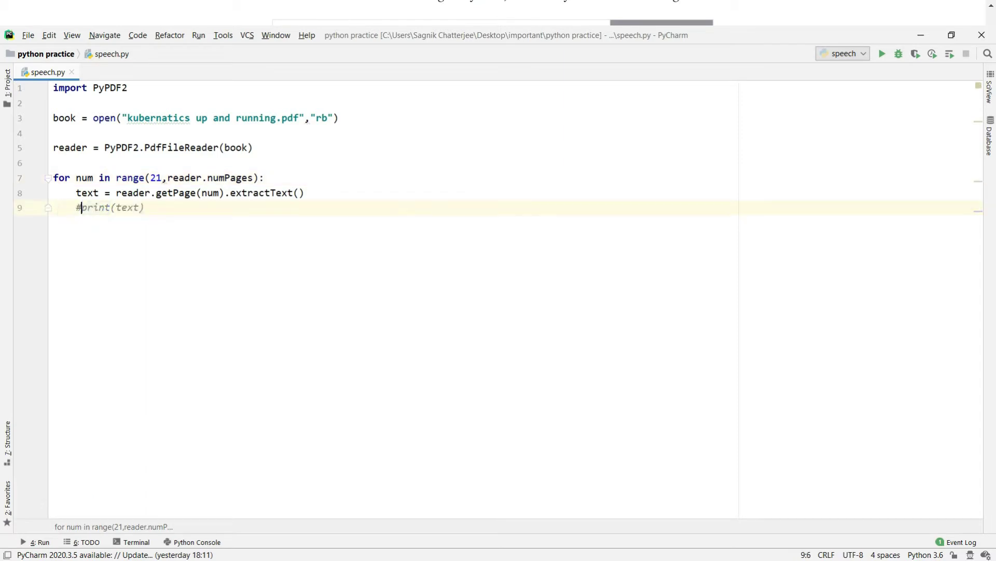
Switch to the audiobook article in the browser and review its Cognitive Services links and the student options for a free Azure account
key("alt+Tab")
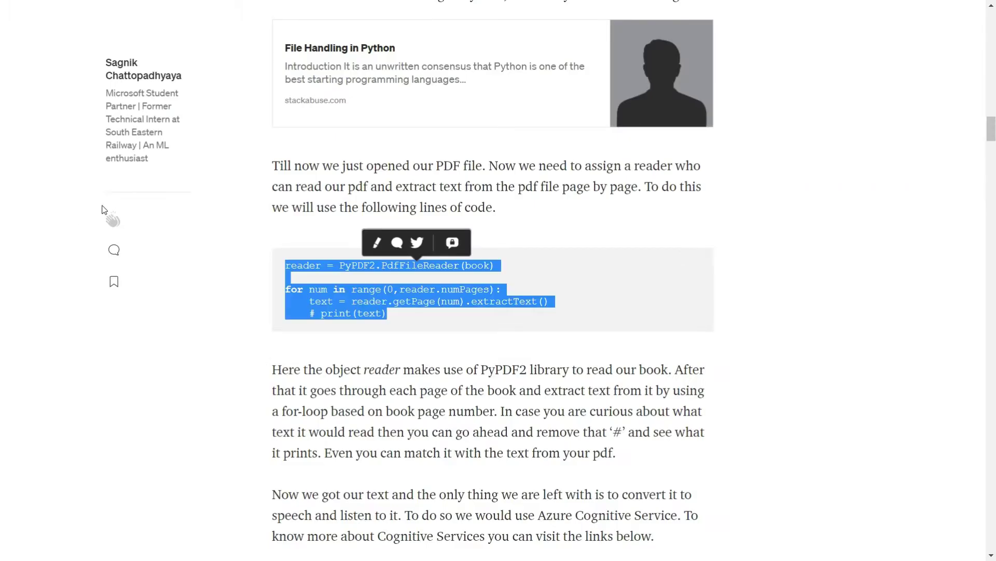
left_click(372, 392)
scroll(372, 392, "down", 8)
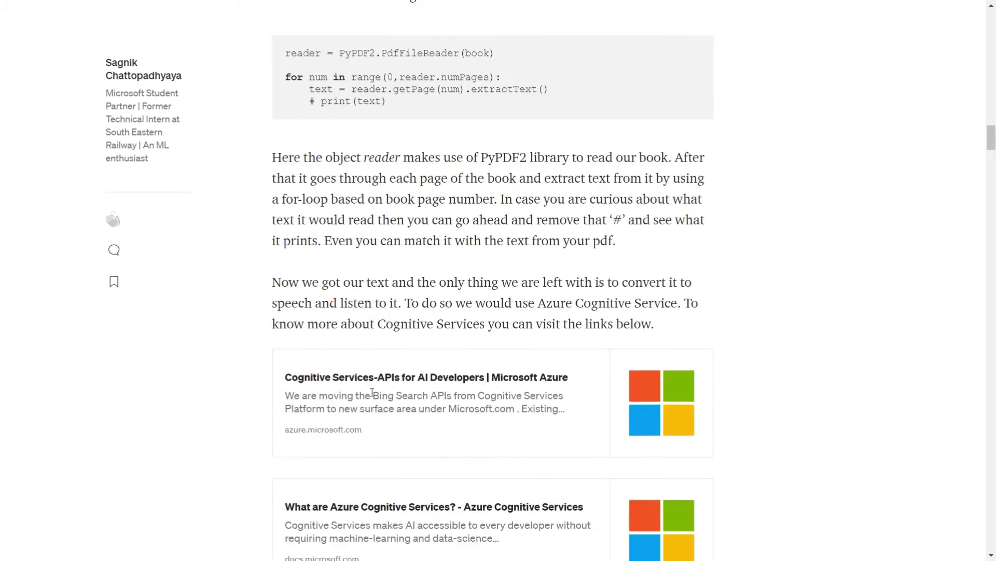
scroll(372, 394, "up", 2)
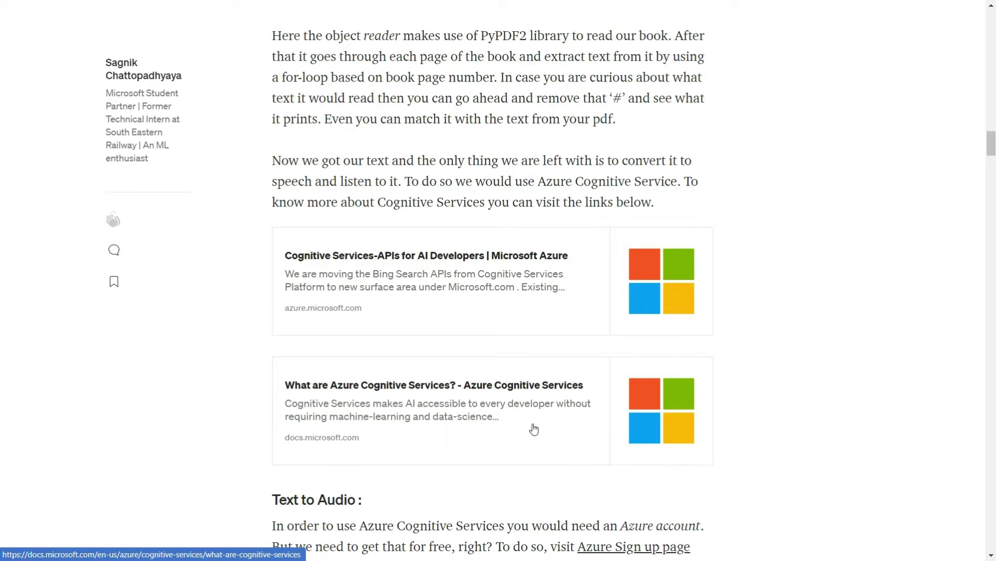
scroll(534, 428, "down", 7)
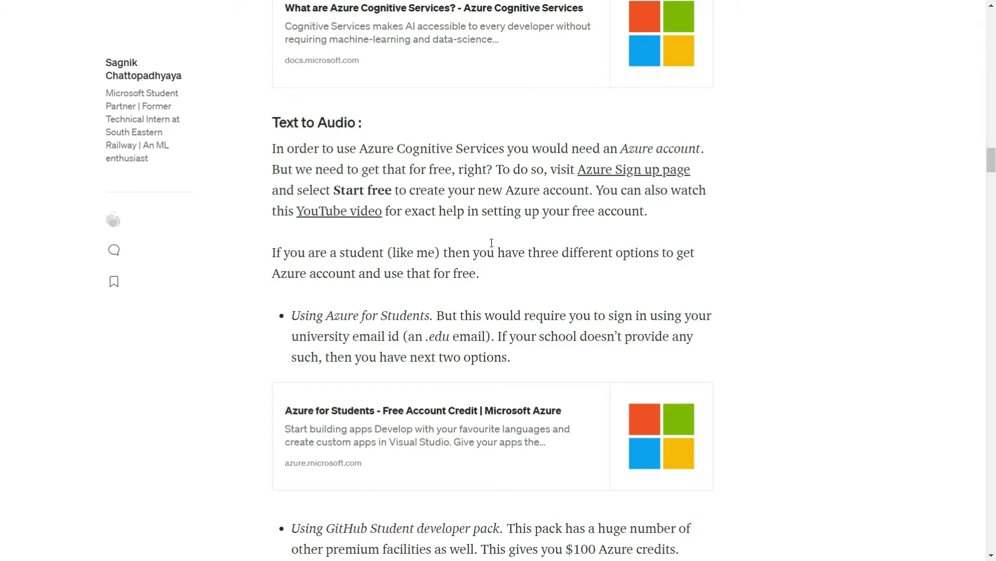
scroll(323, 312, "down", 1)
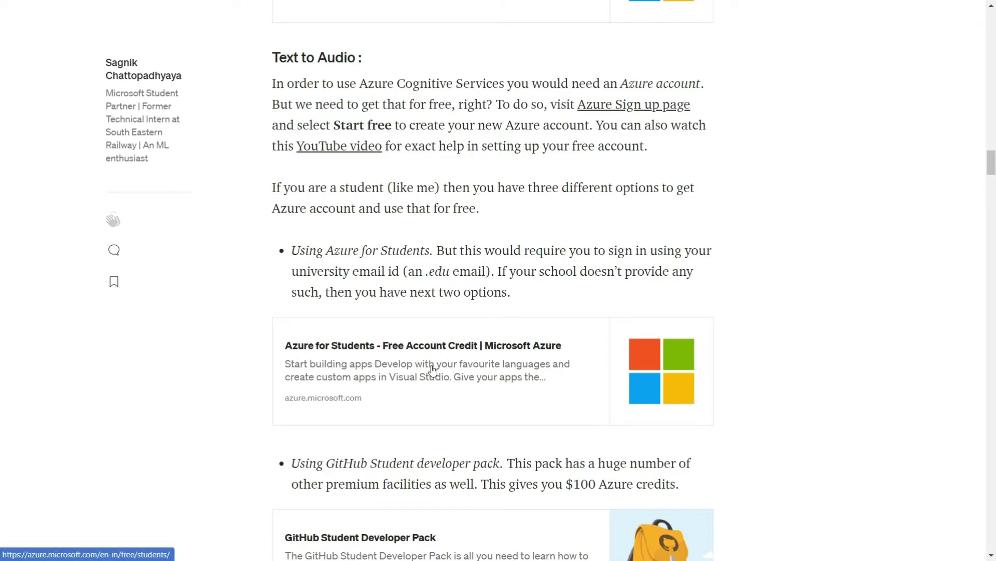
scroll(433, 370, "down", 2)
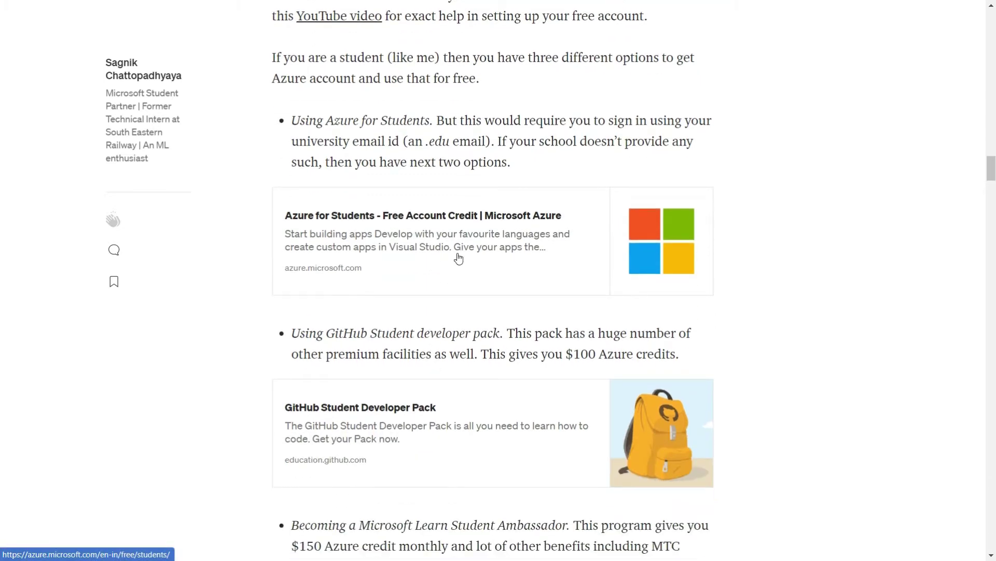
scroll(459, 258, "down", 2)
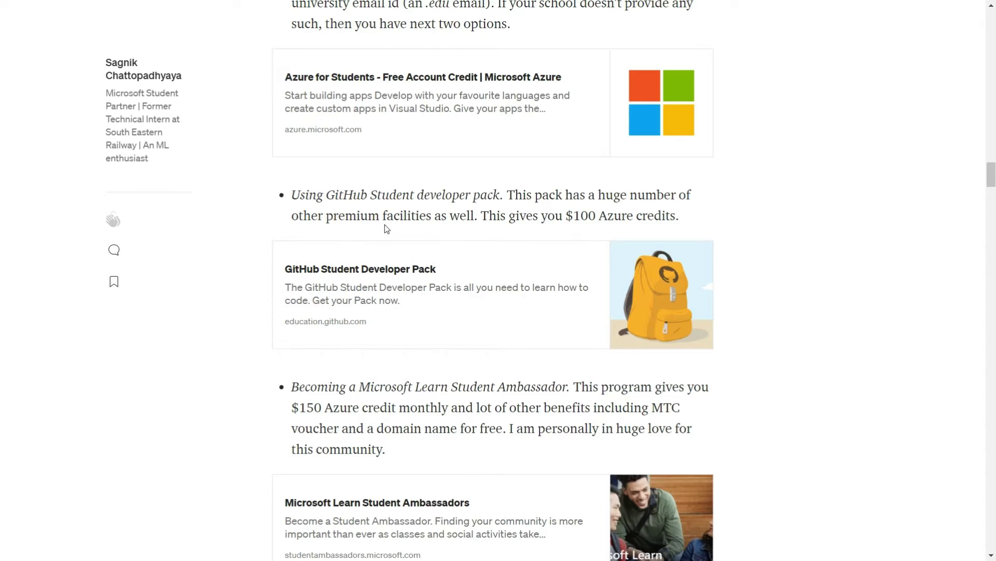
scroll(386, 229, "down", 3)
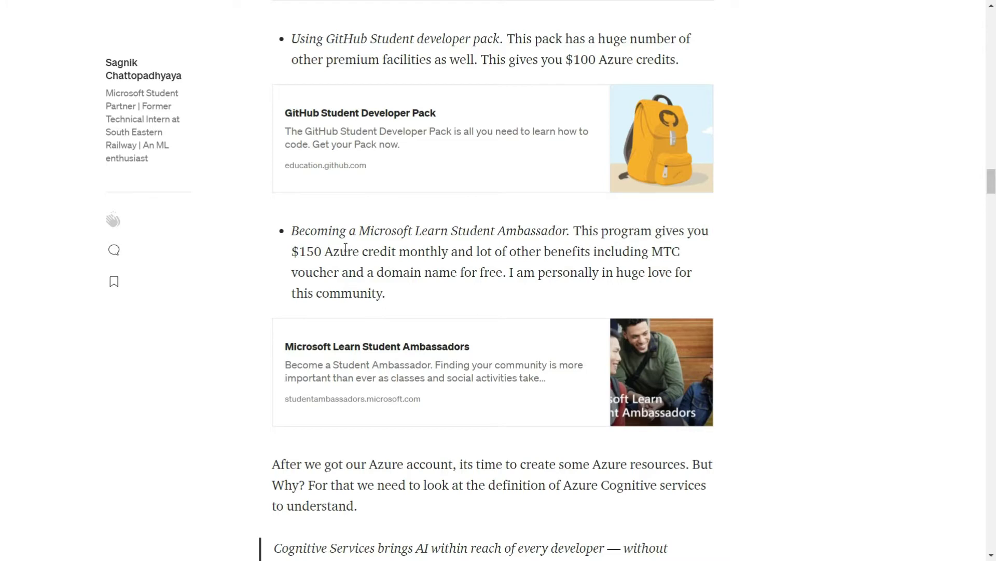
scroll(345, 247, "up", 8)
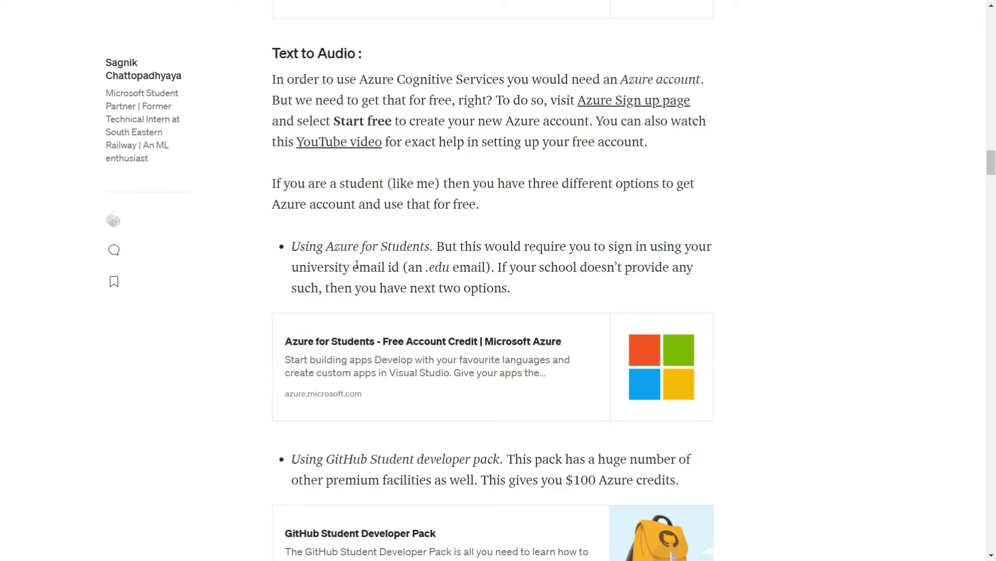
scroll(357, 265, "down", 2)
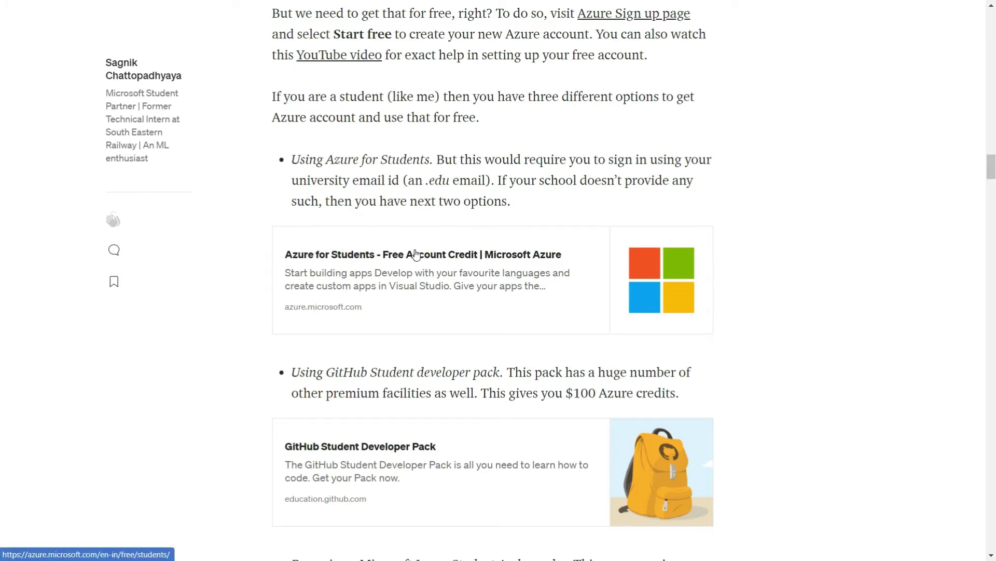
scroll(415, 254, "down", 4)
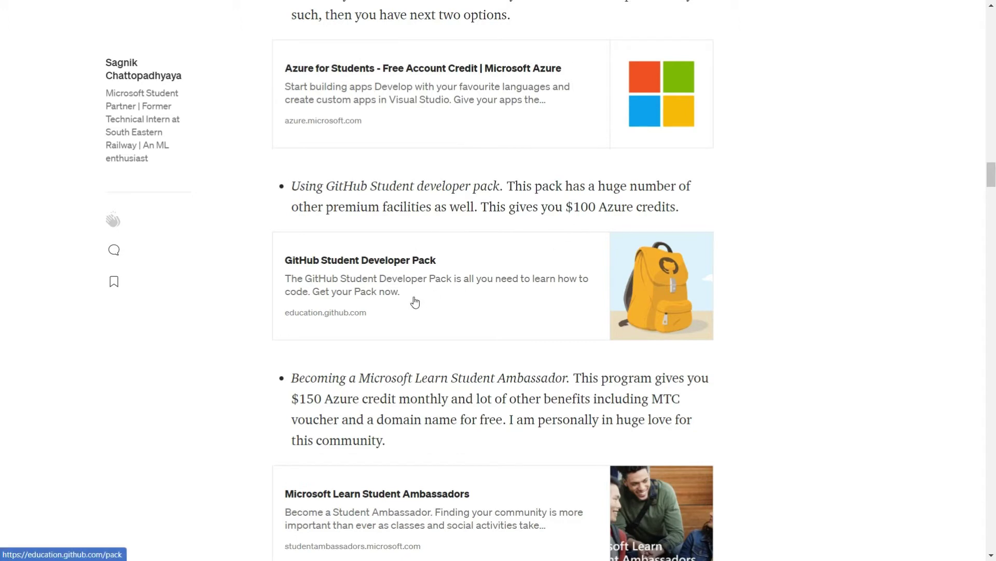
scroll(415, 302, "down", 3)
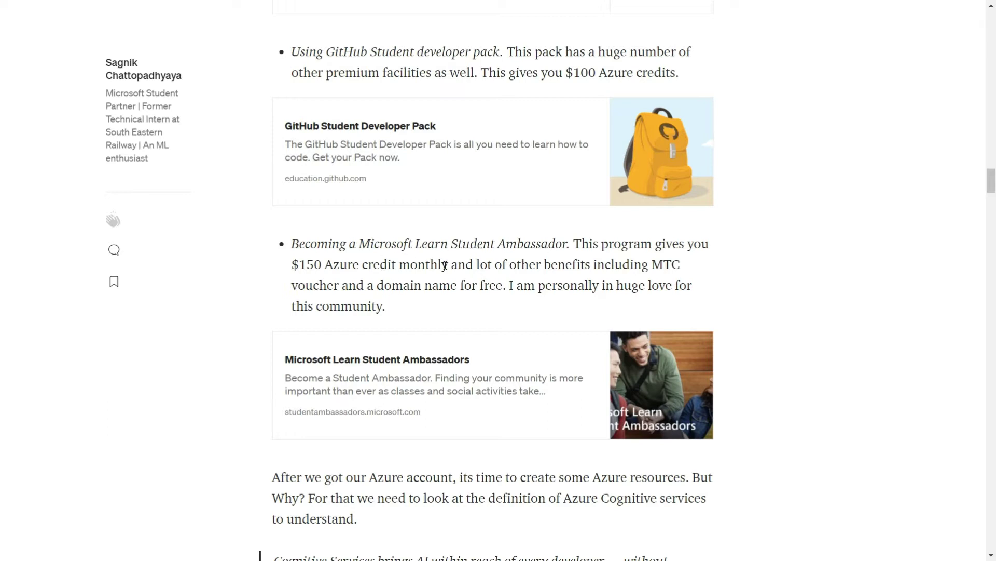
scroll(445, 265, "down", 3)
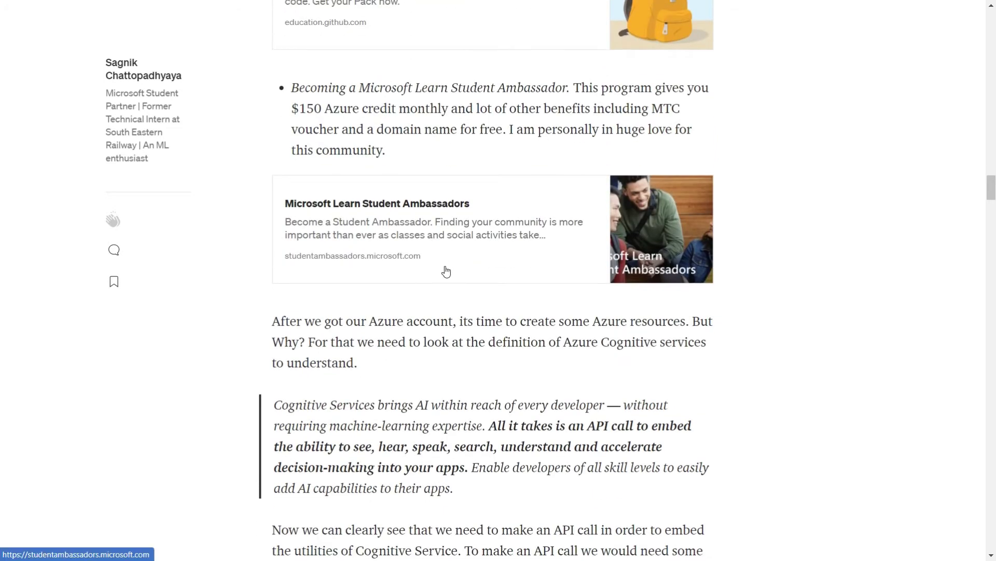
Read the article's sections on getting the Speech API key and on creating and deploying the Speech resource in the Azure portal
scroll(446, 270, "down", 4)
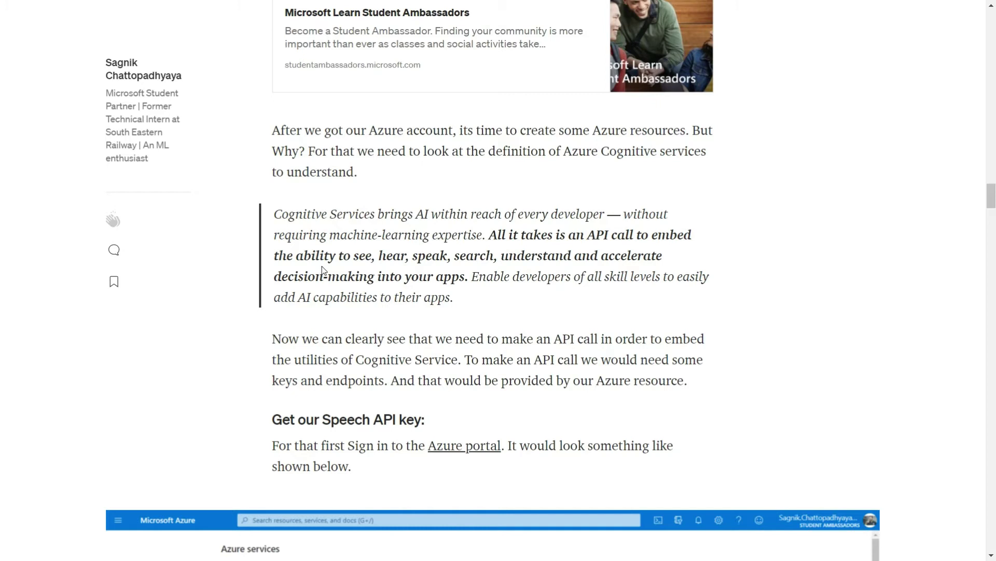
scroll(346, 295, "down", 2)
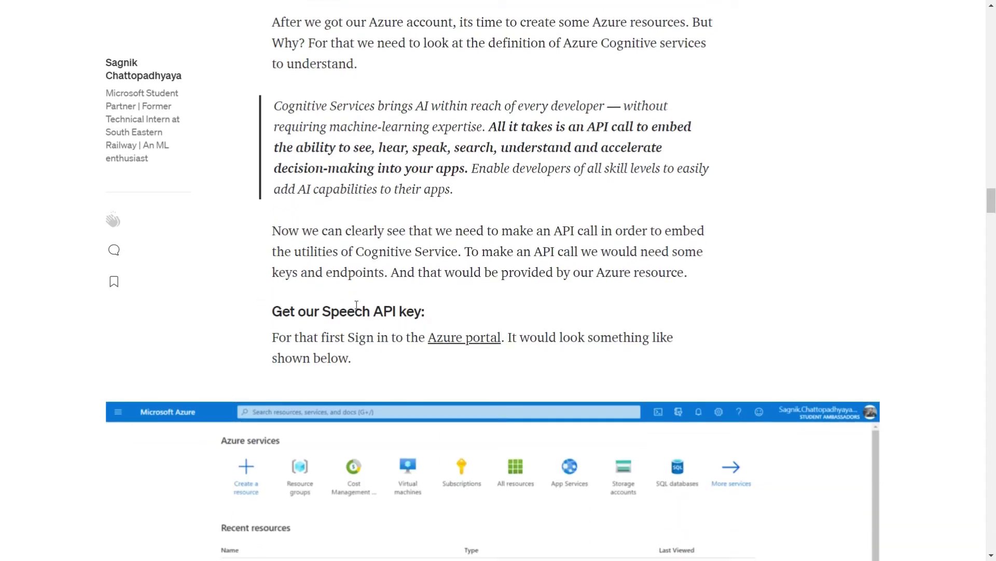
scroll(391, 307, "down", 3)
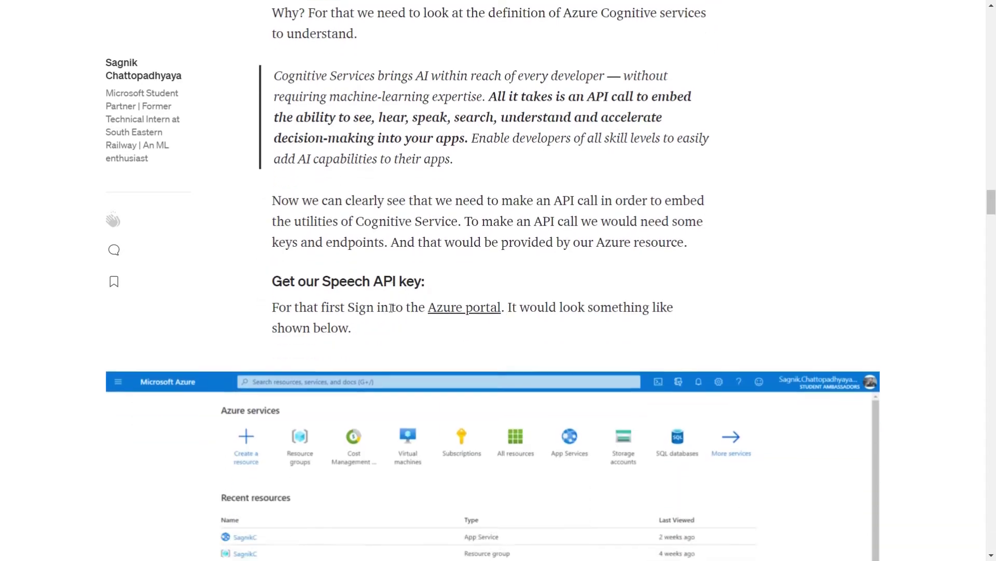
scroll(479, 366, "down", 2)
scroll(479, 366, "down", 15)
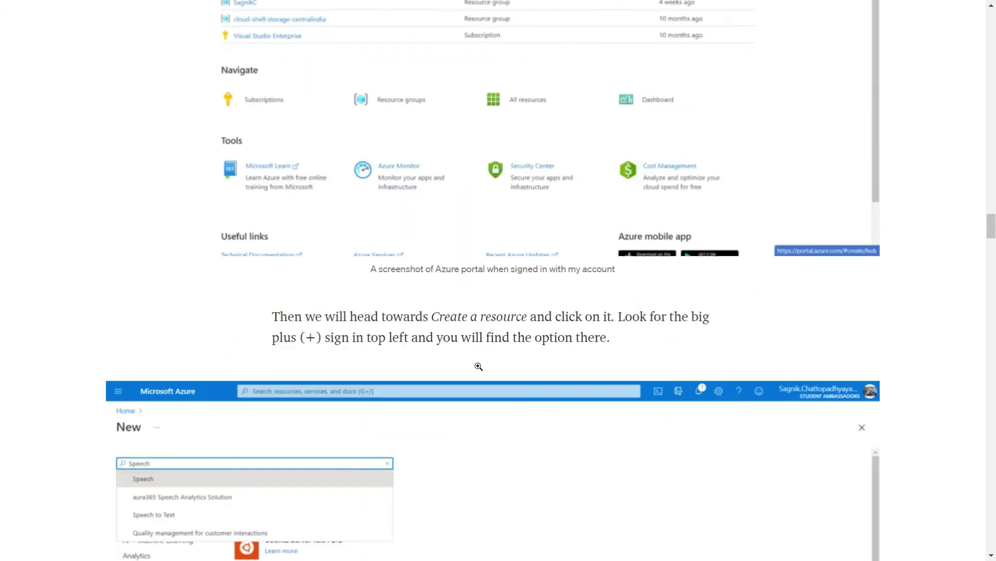
scroll(478, 366, "down", 15)
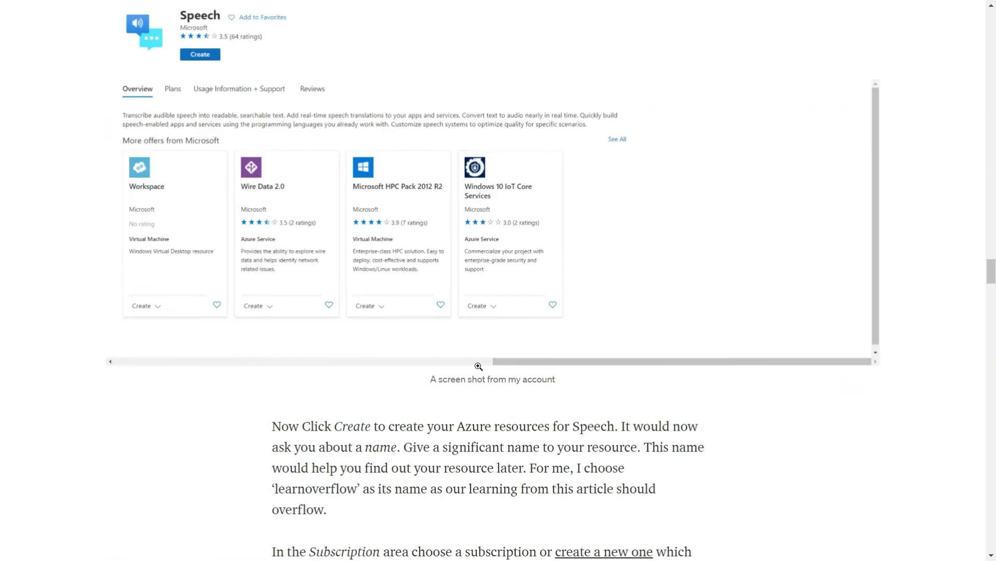
scroll(478, 366, "down", 11)
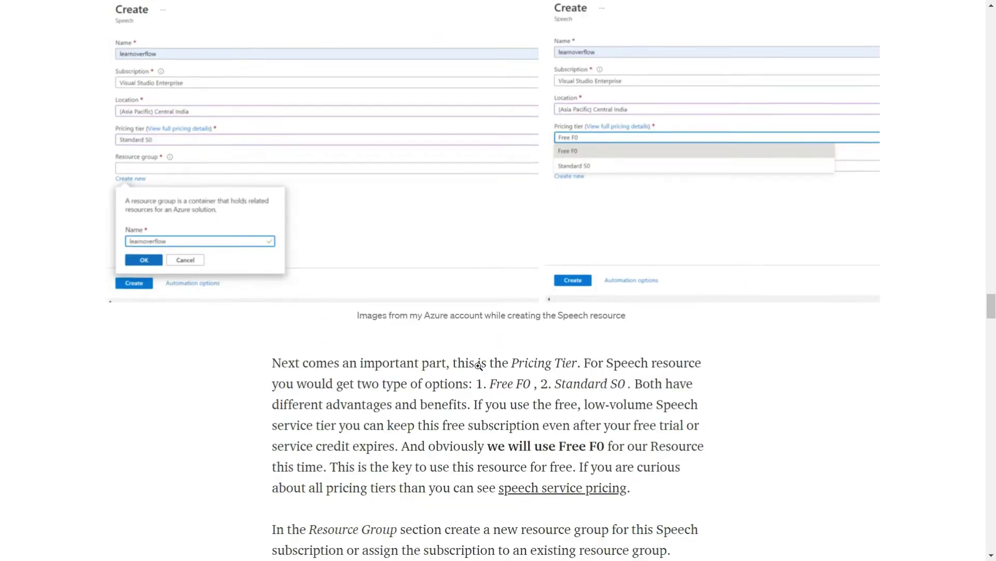
scroll(478, 366, "down", 2)
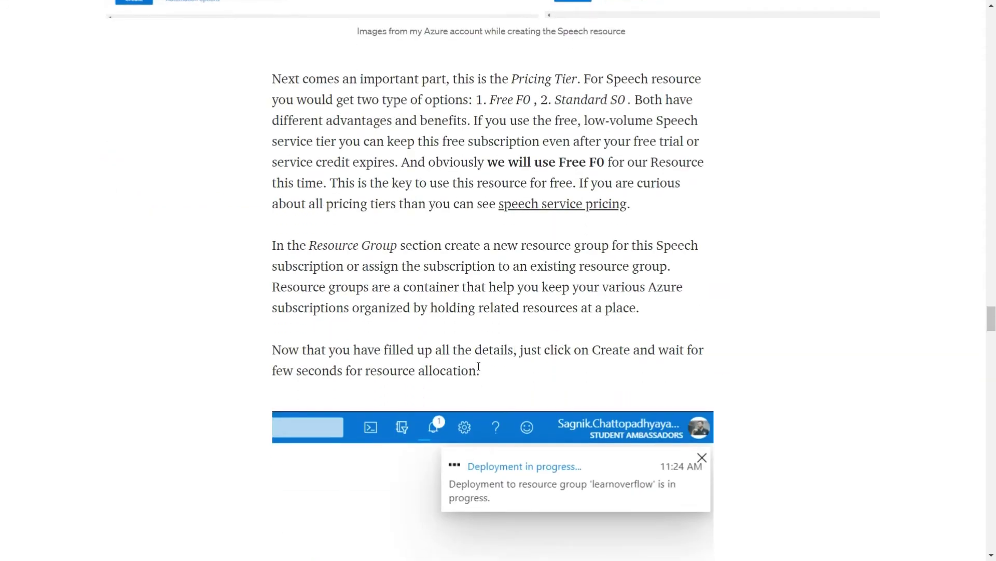
scroll(478, 366, "down", 1)
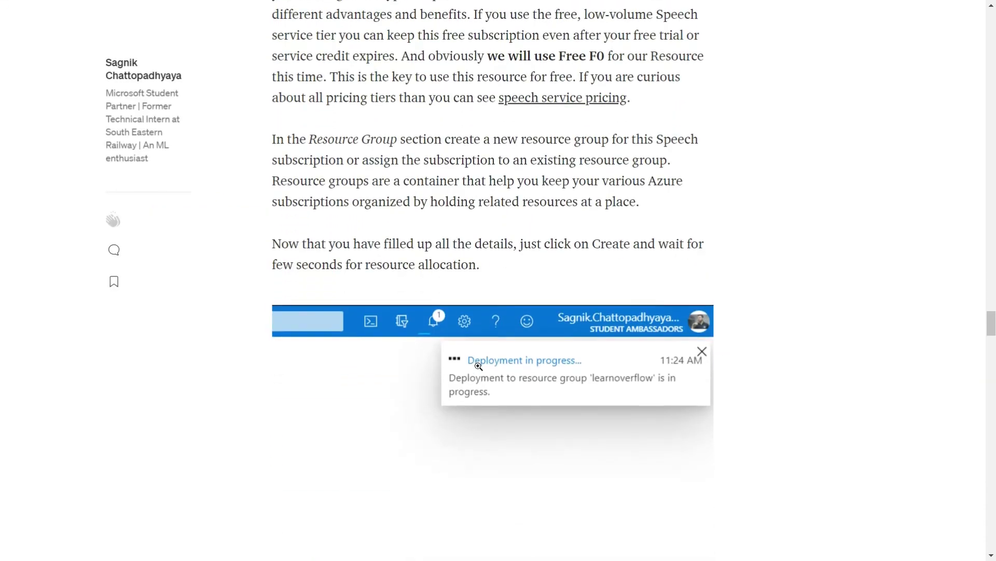
scroll(478, 367, "up", 2)
scroll(478, 367, "down", 7)
scroll(478, 367, "down", 3)
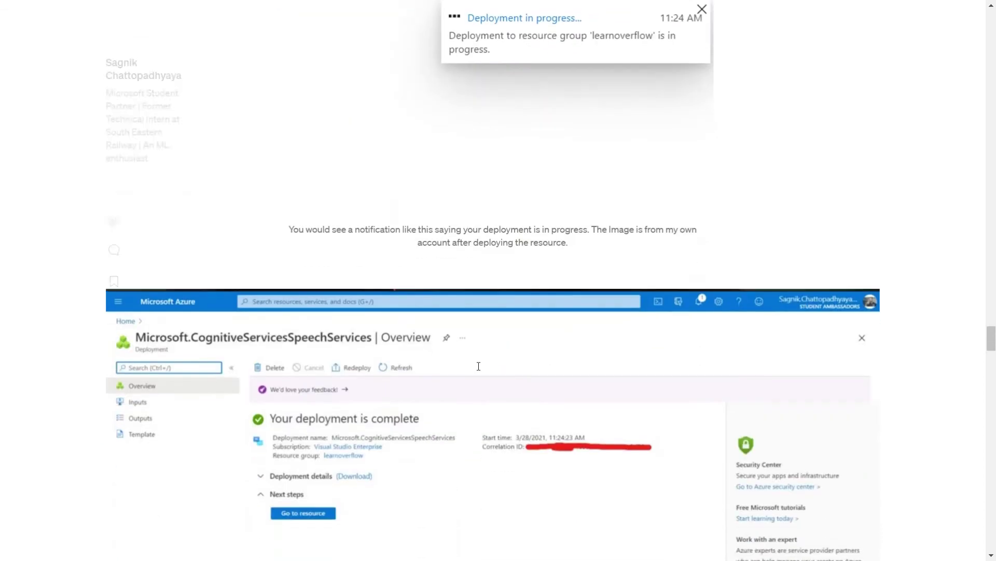
Sign in to portal.azure.com in a new browser tab with the existing account and open the page for creating a resource
key("F11")
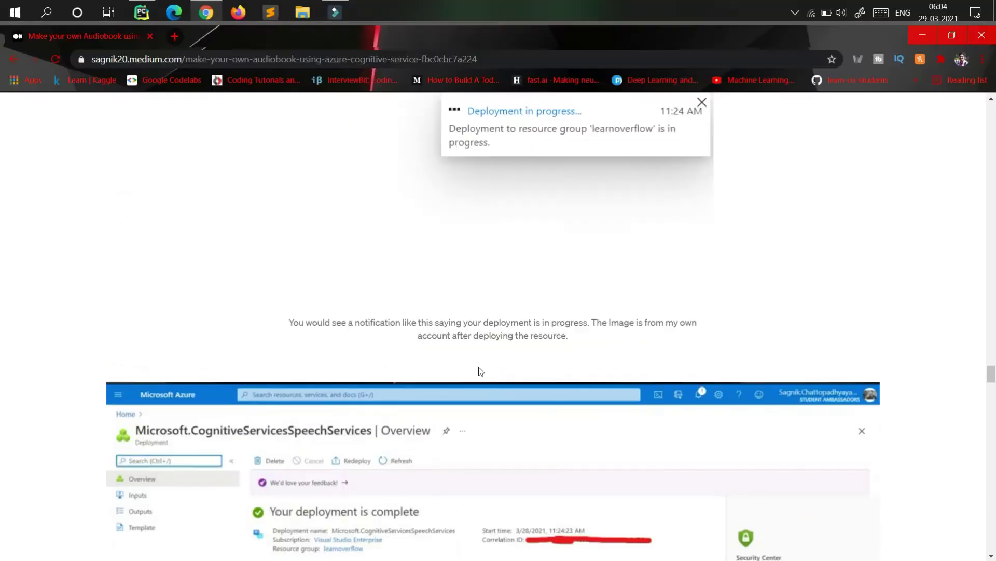
key("ctrl+t")
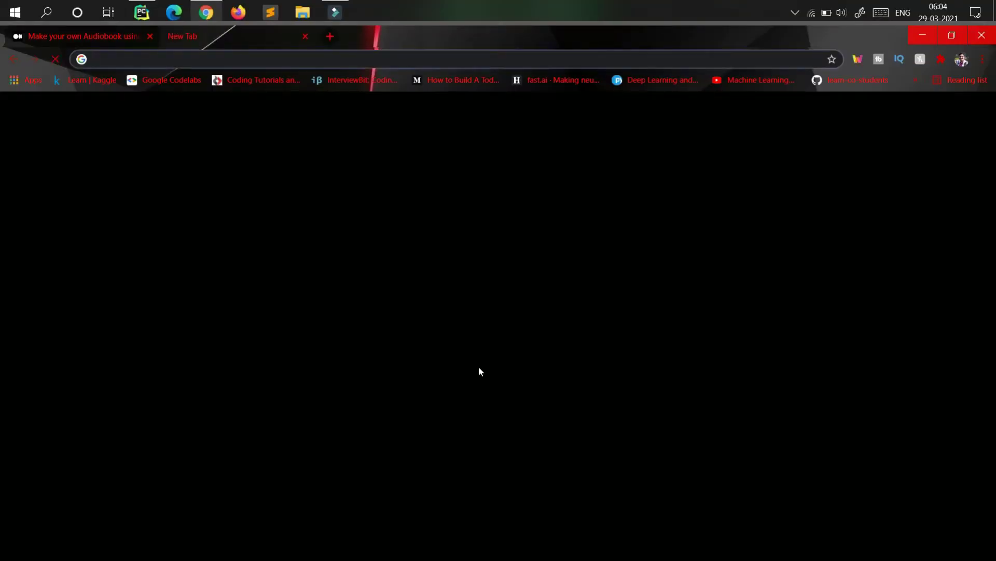
type("portal.azure.com")
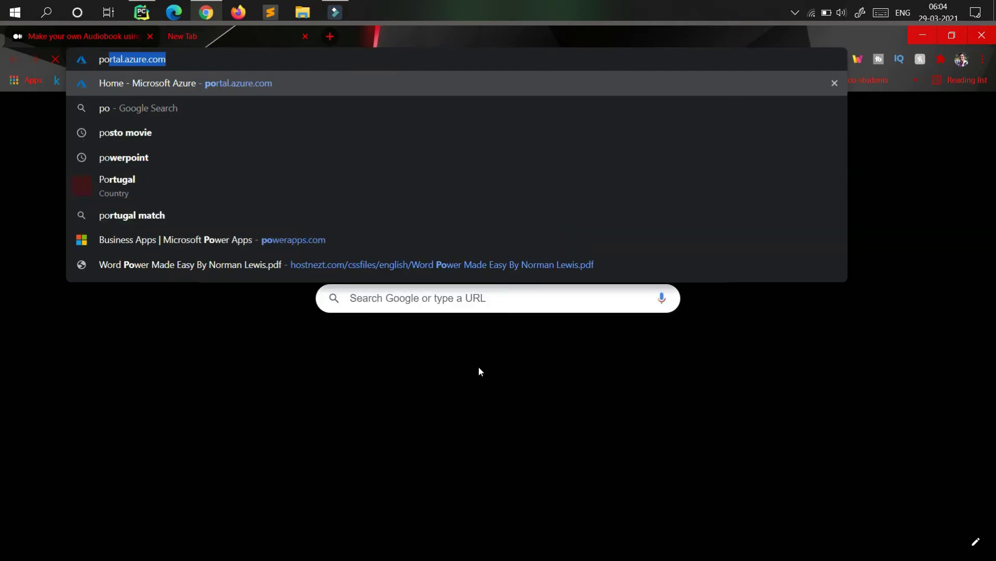
key("Return")
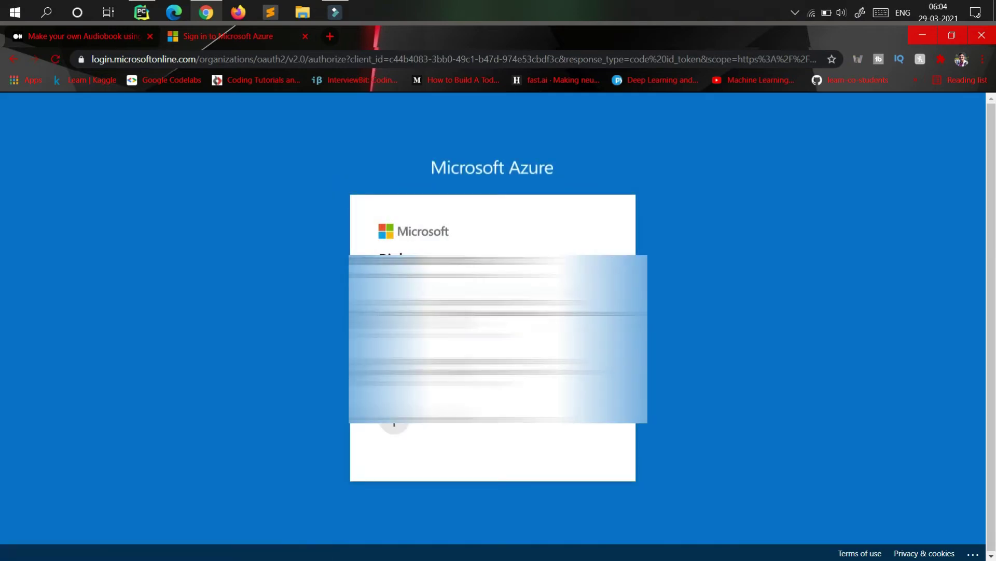
left_click(492, 318)
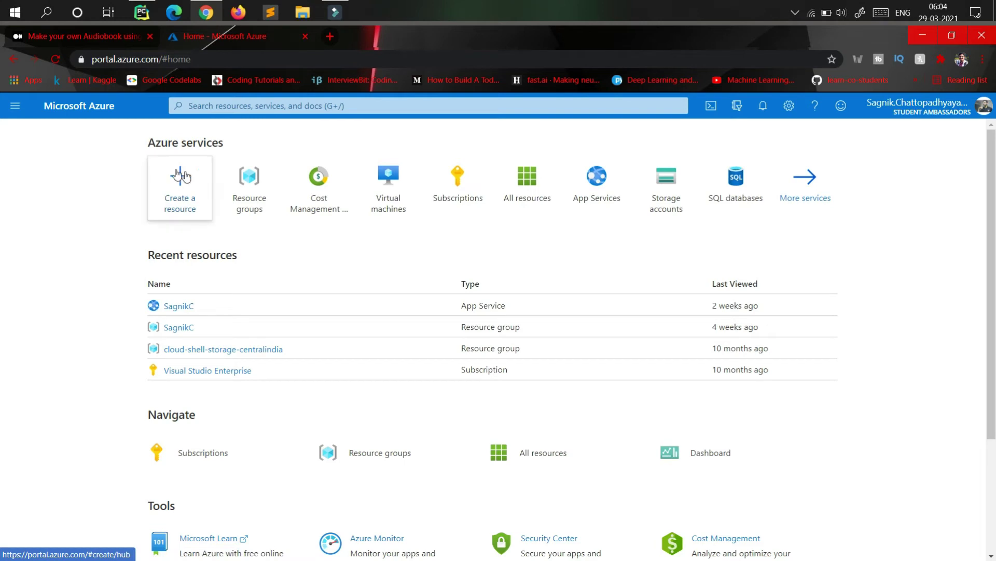
left_click(179, 202)
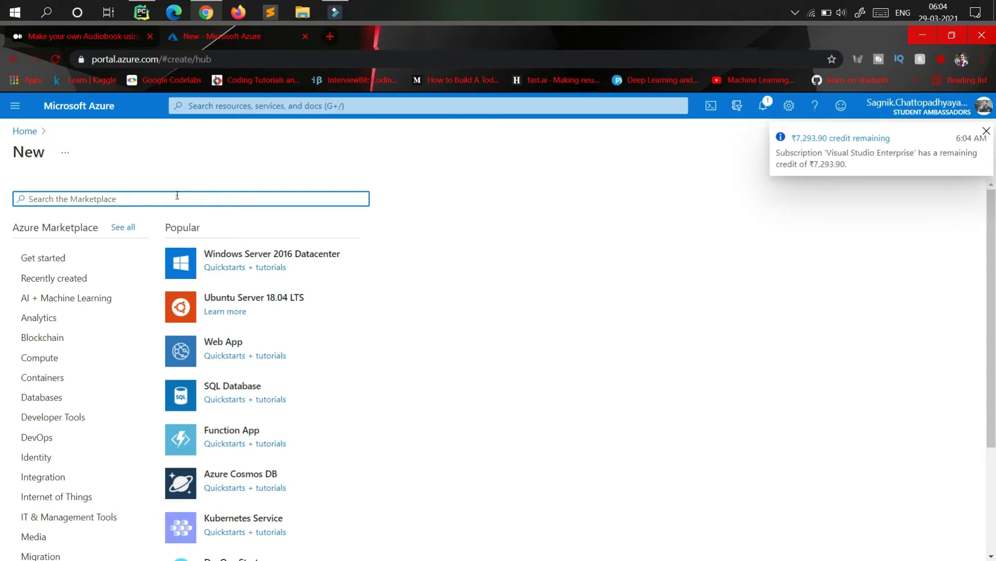
Dismiss the credit notification and look over the Azure Marketplace categories and popular services
left_click(986, 132)
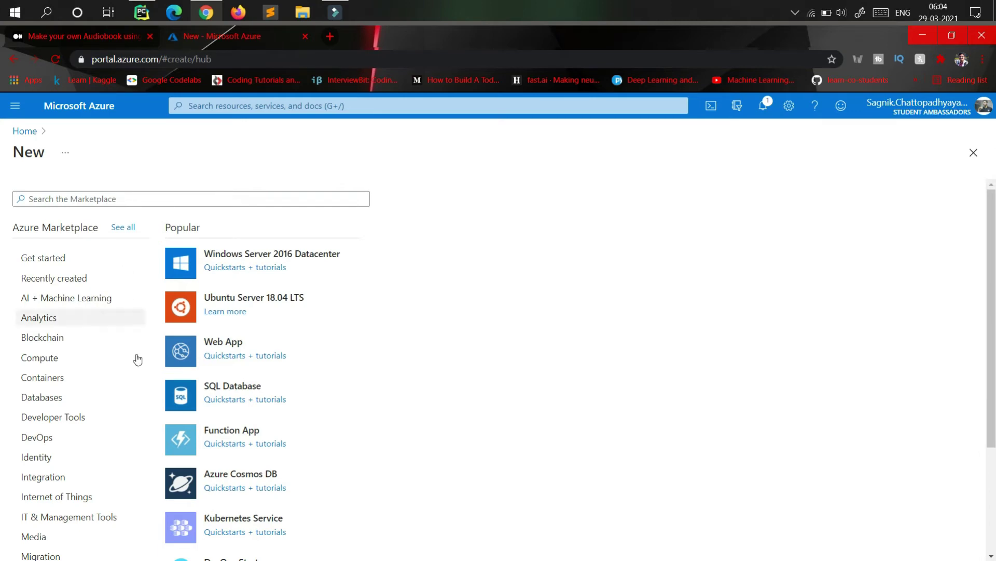
left_click(178, 199)
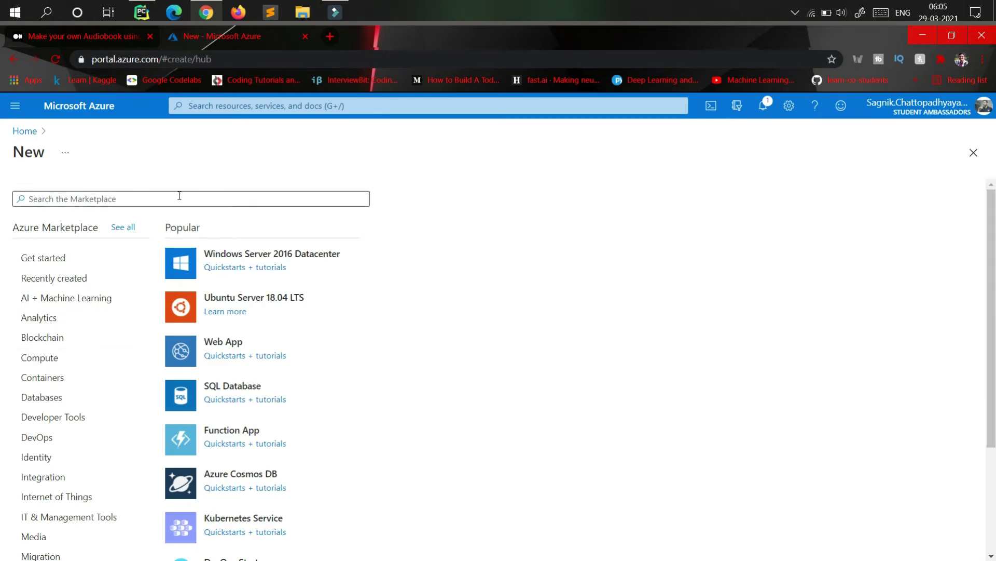
scroll(108, 375, "down", 3)
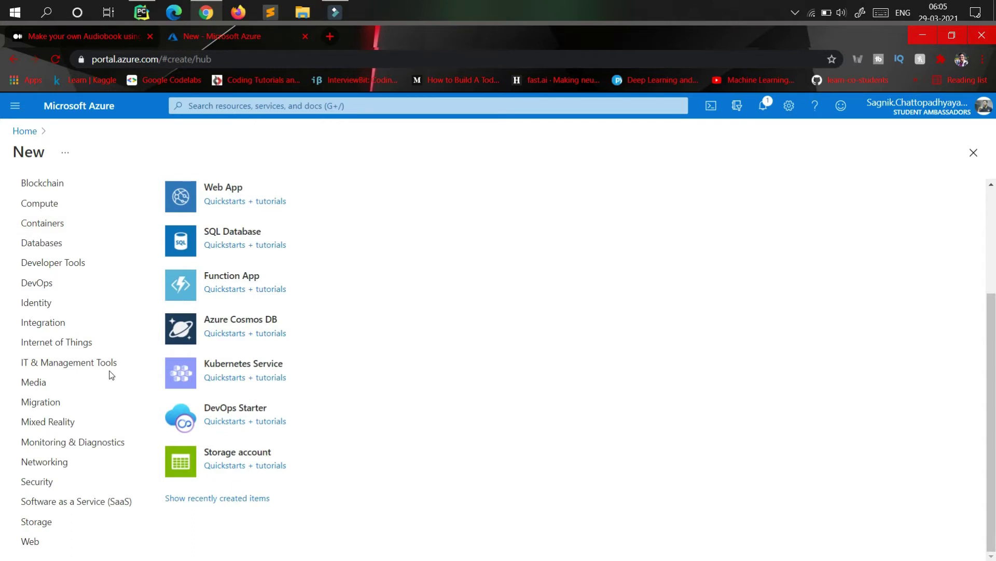
scroll(109, 375, "up", 3)
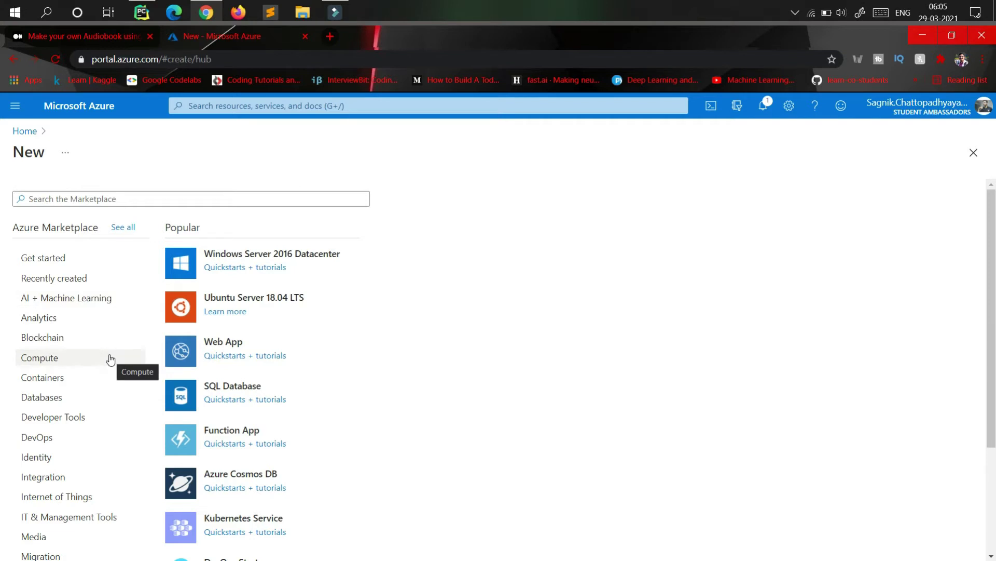
Search the Marketplace for Speech and open the creation form of Microsoft's Speech service
left_click(159, 198)
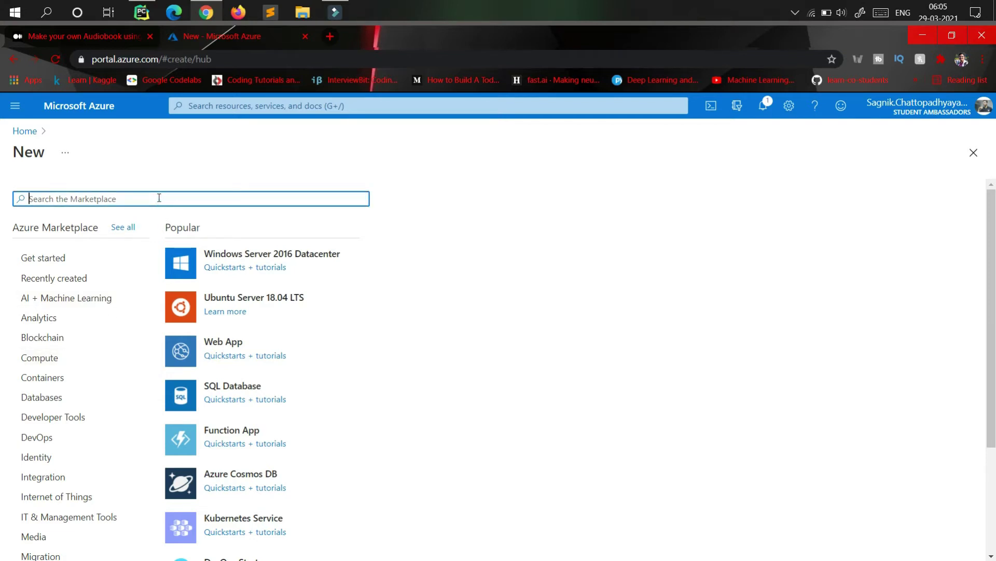
type("Spple")
key("BackSpace")
key("BackSpace")
key("BackSpace")
type("ee")
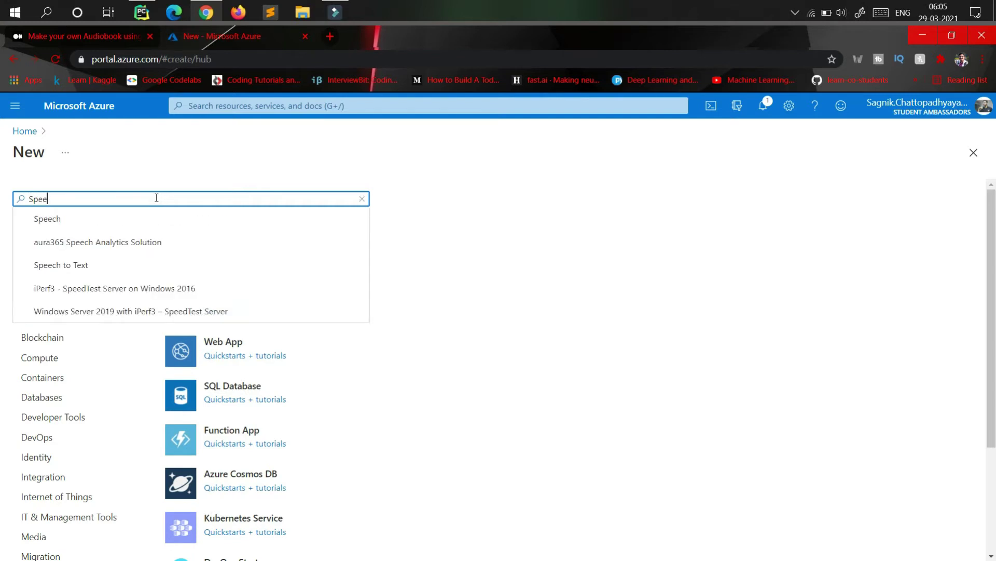
left_click(118, 221)
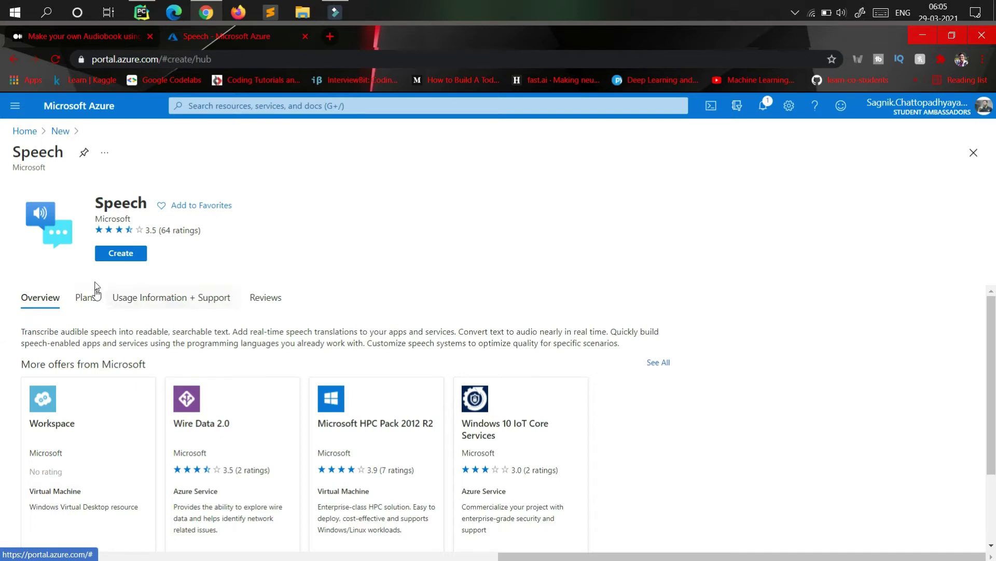
left_click(117, 251)
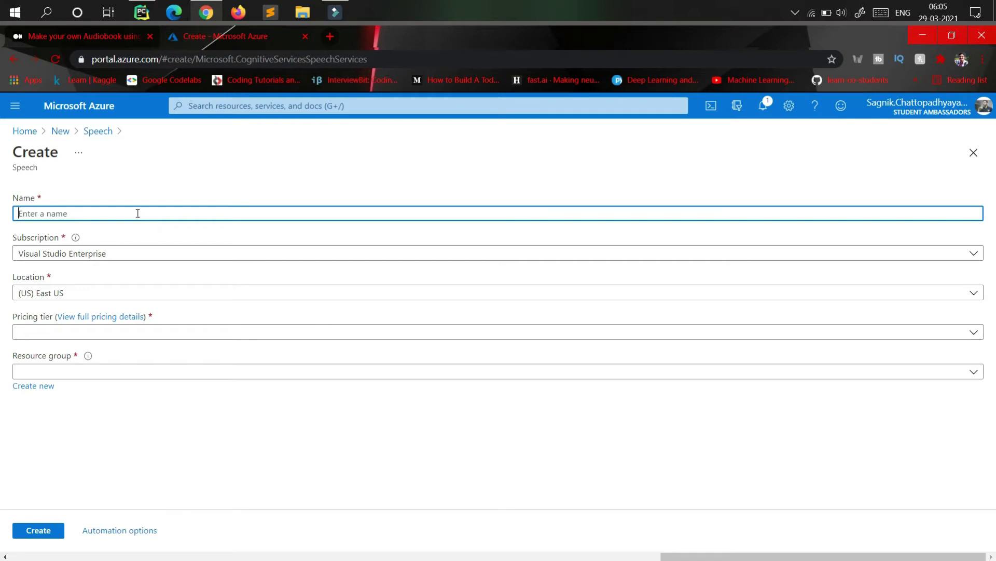
Name the Speech resource learnoverflow and keep Visual Studio Enterprise as its subscription
left_click(138, 213)
left_click(84, 239)
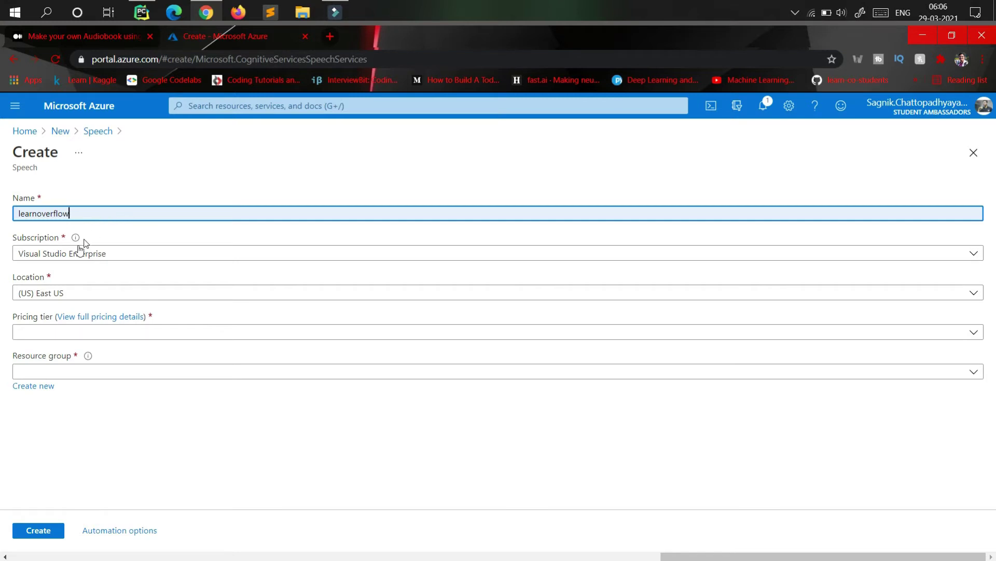
left_click(70, 254)
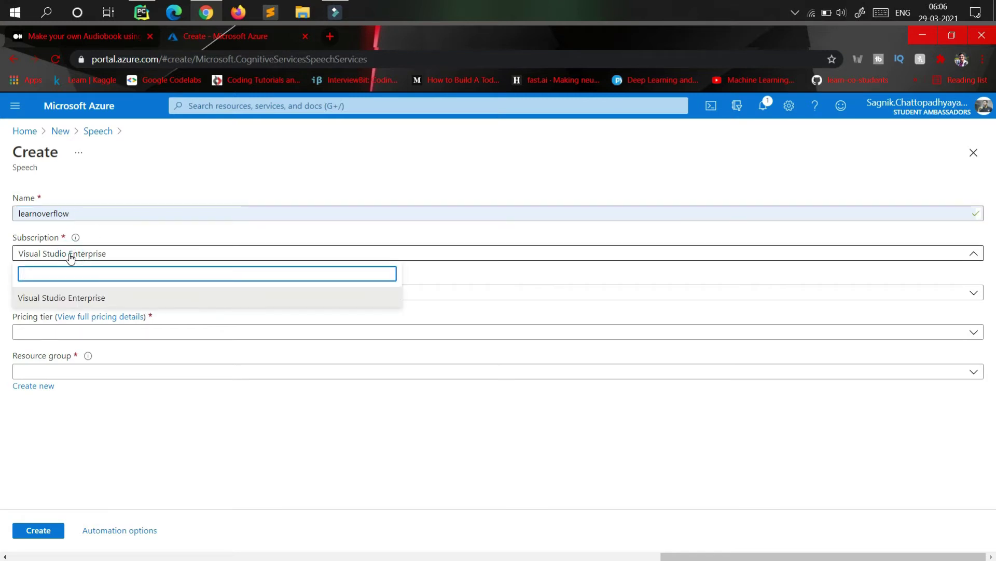
left_click(70, 255)
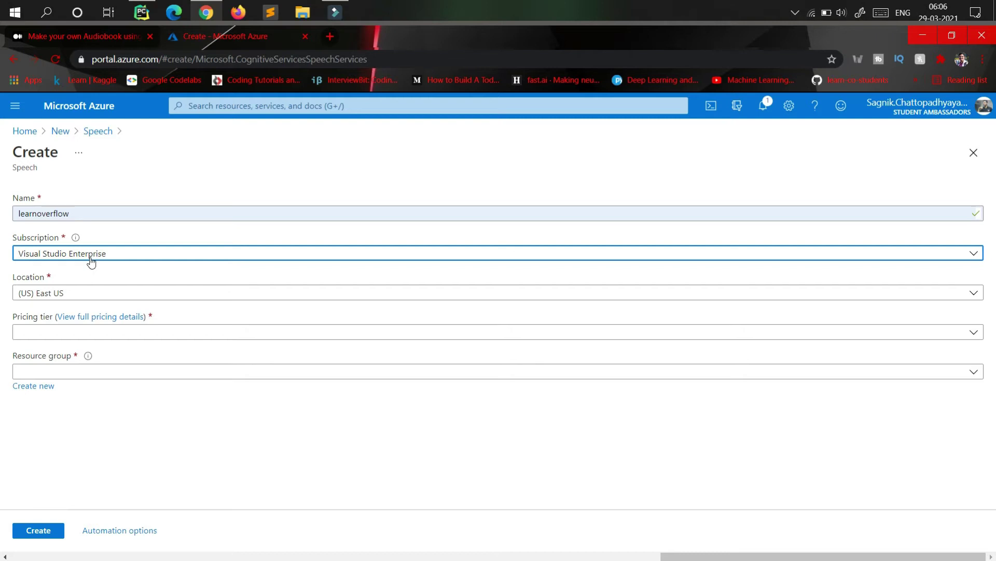
Switch to the audiobook article and review its guidance on the resource's name, subscription, location, pricing tier and resource group
left_click(86, 40)
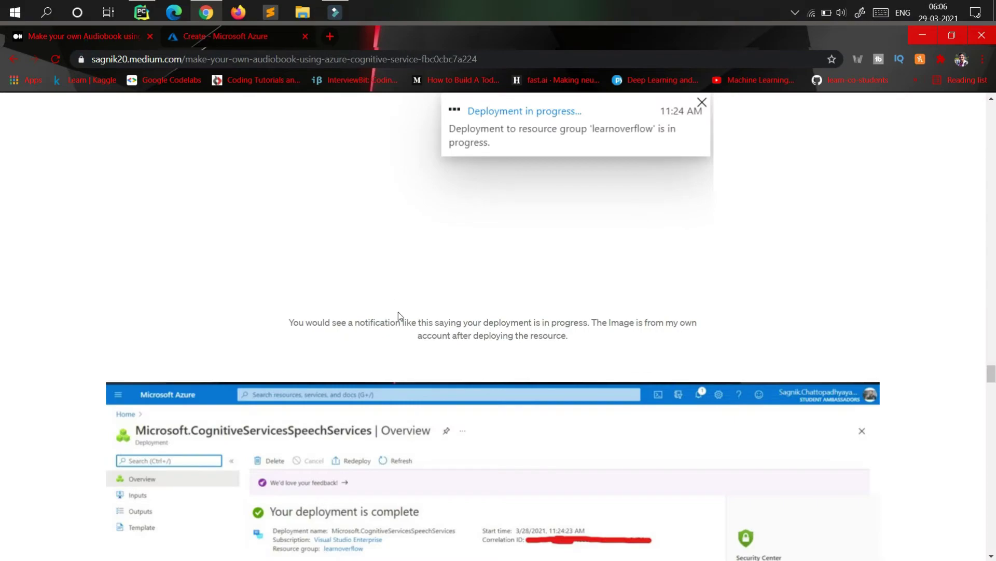
scroll(400, 315, "up", 20)
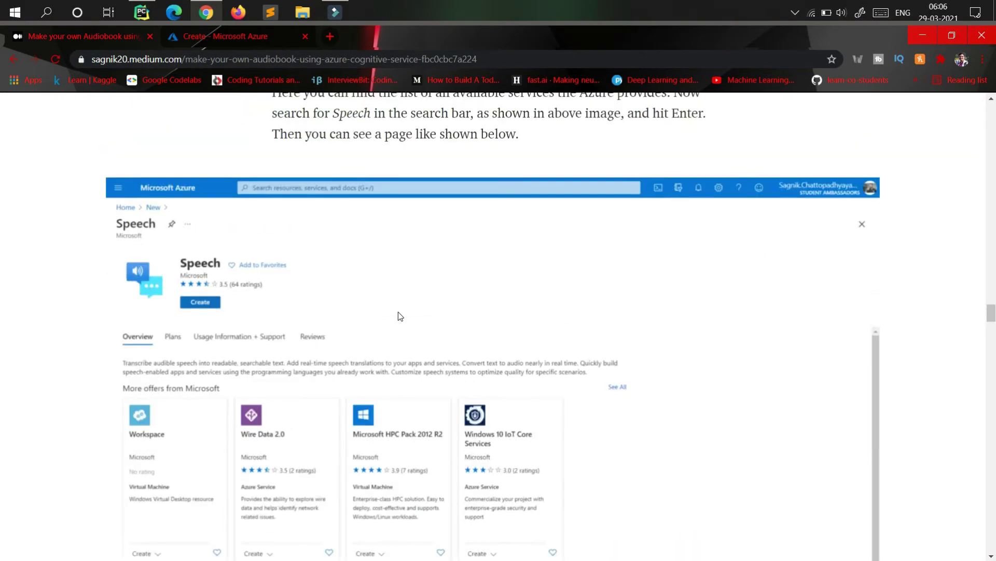
scroll(399, 315, "up", 15)
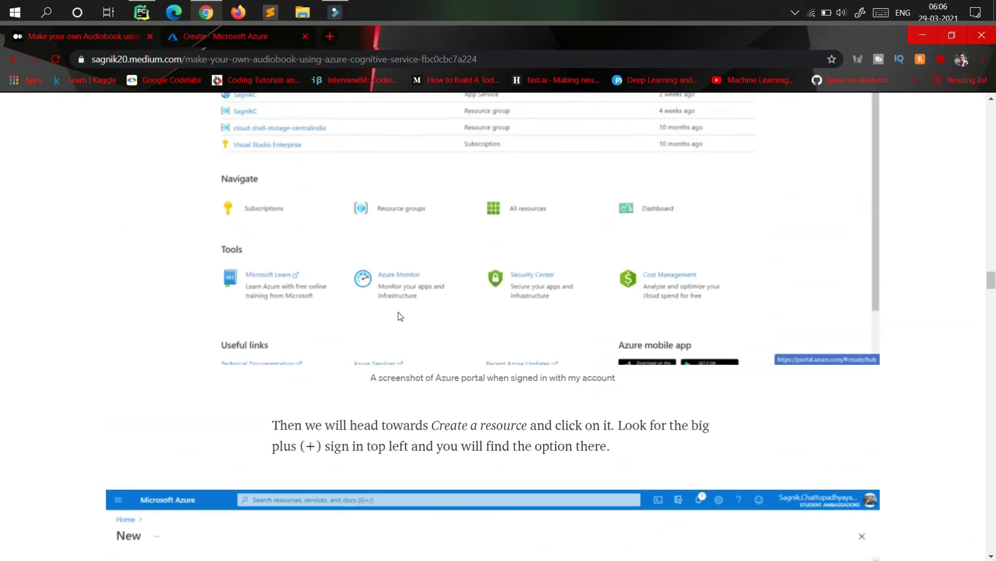
scroll(399, 313, "up", 10)
scroll(398, 313, "down", 10)
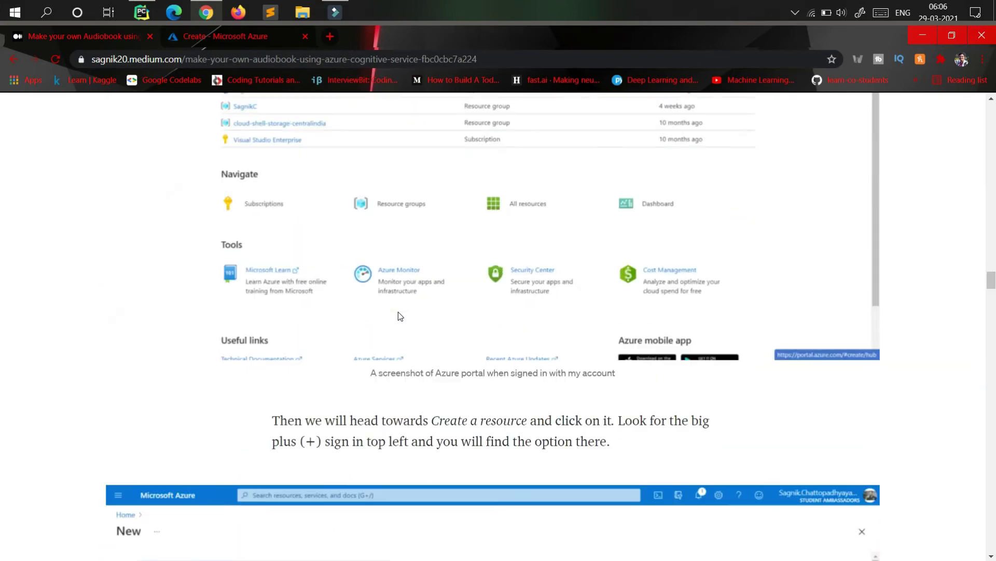
scroll(398, 312, "down", 20)
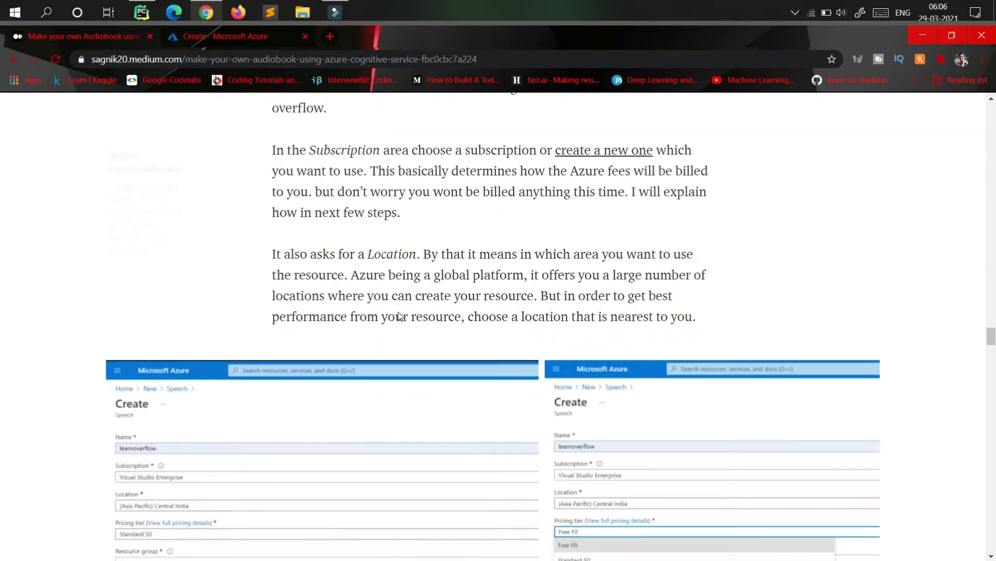
scroll(398, 315, "down", 6)
scroll(398, 313, "up", 5)
scroll(398, 311, "down", 7)
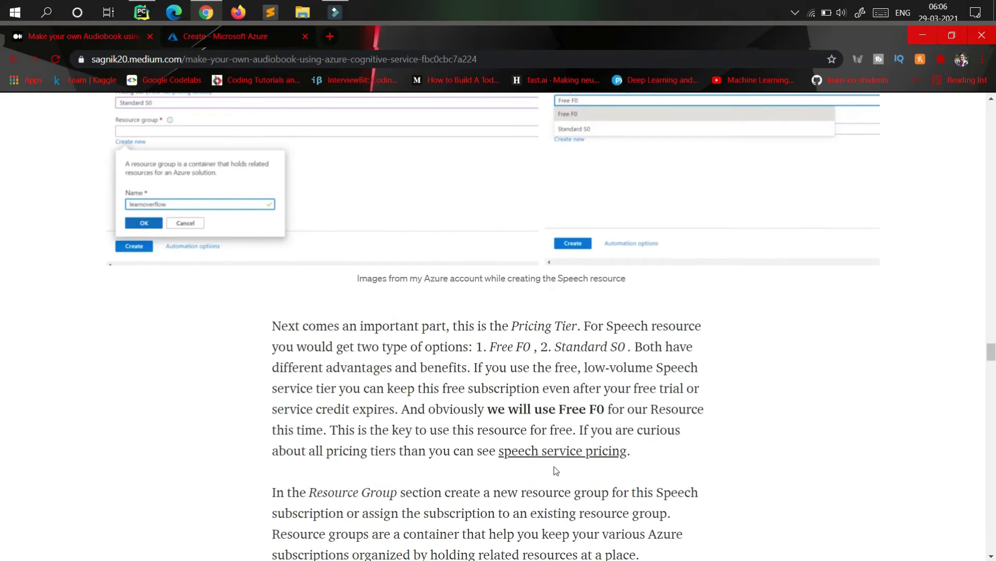
scroll(496, 379, "down", 5)
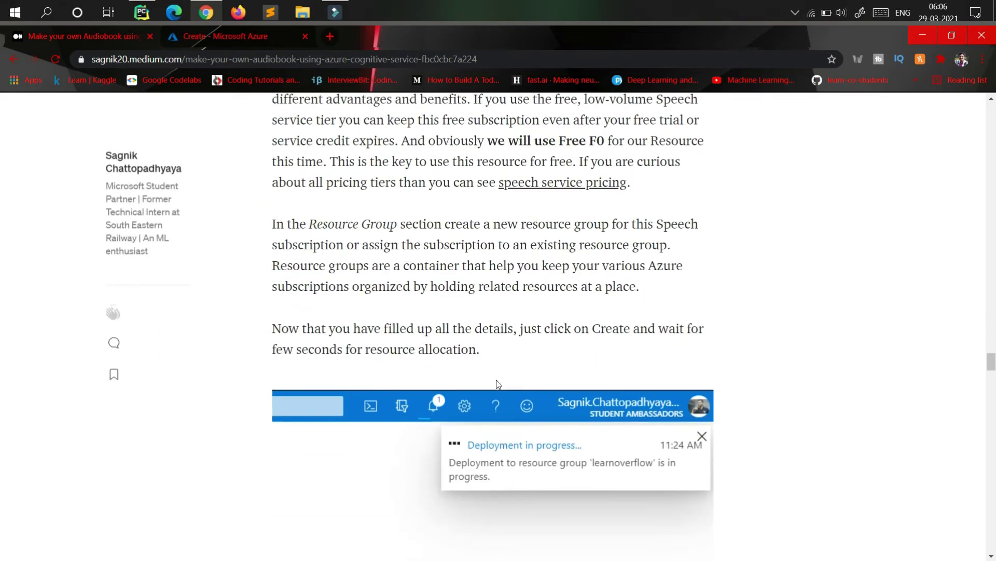
scroll(497, 380, "up", 12)
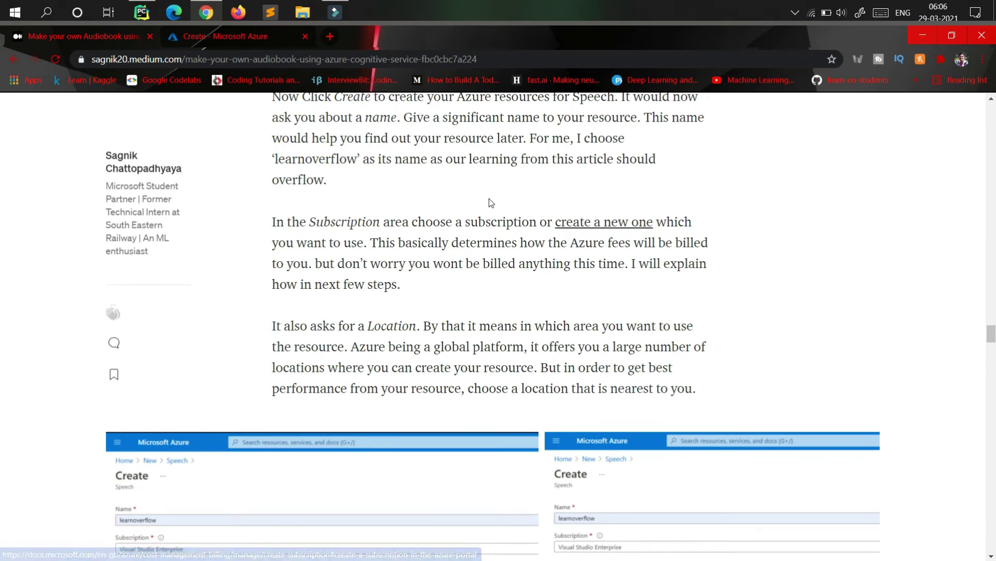
Return to the Azure creation form and set the location to (Asia Pacific) Central India and the pricing tier to Free F0
left_click(233, 35)
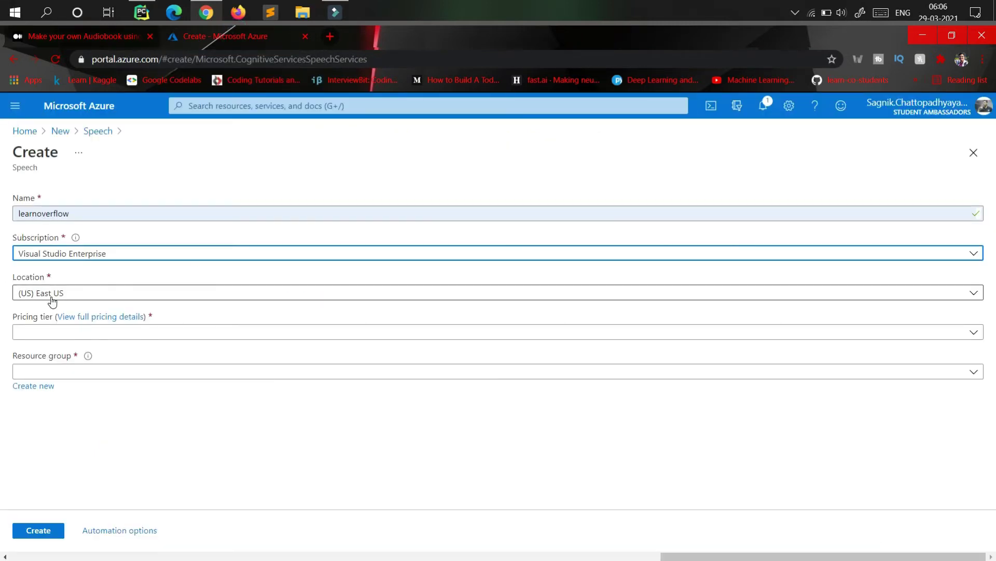
left_click(121, 293)
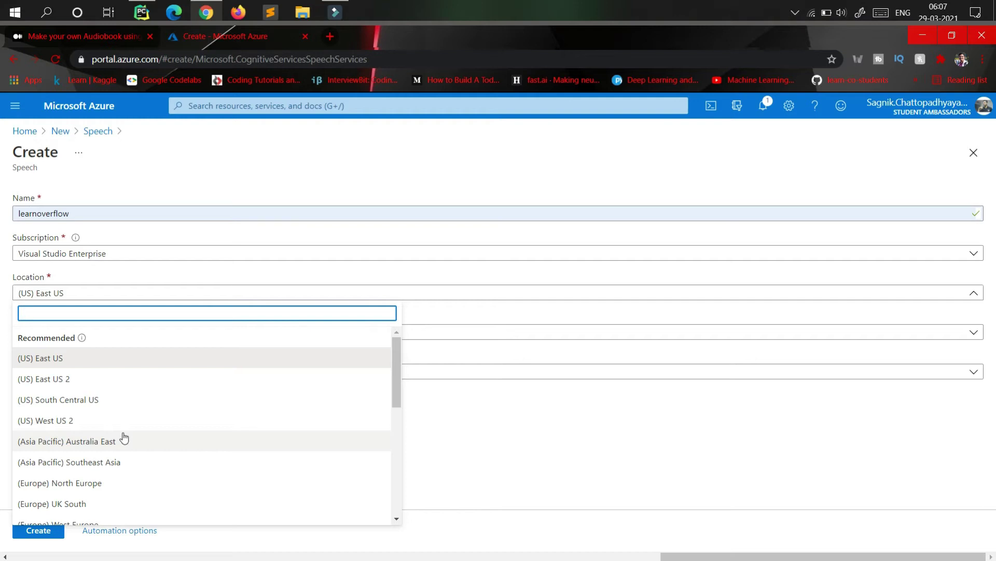
scroll(124, 439, "down", 2)
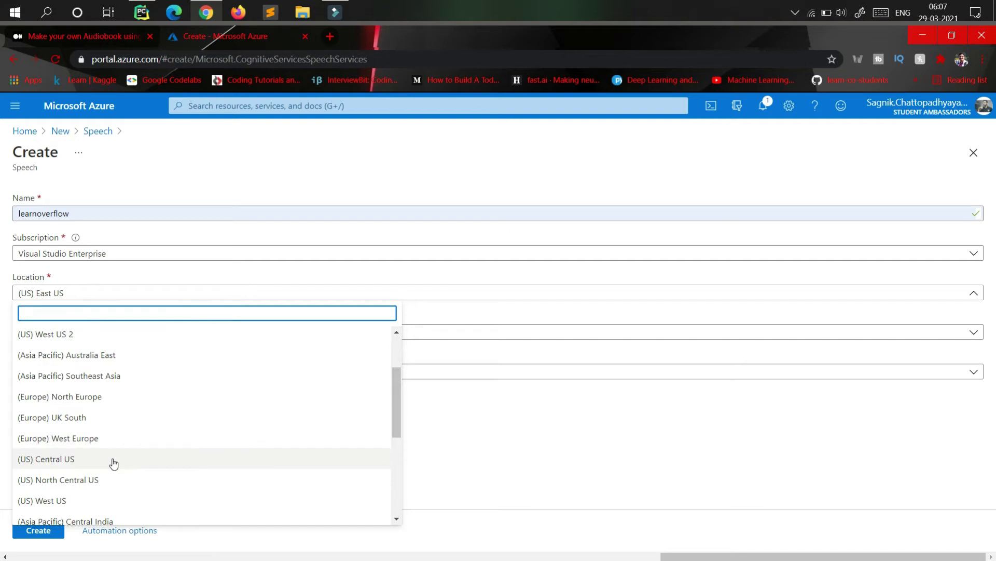
scroll(113, 464, "down", 2)
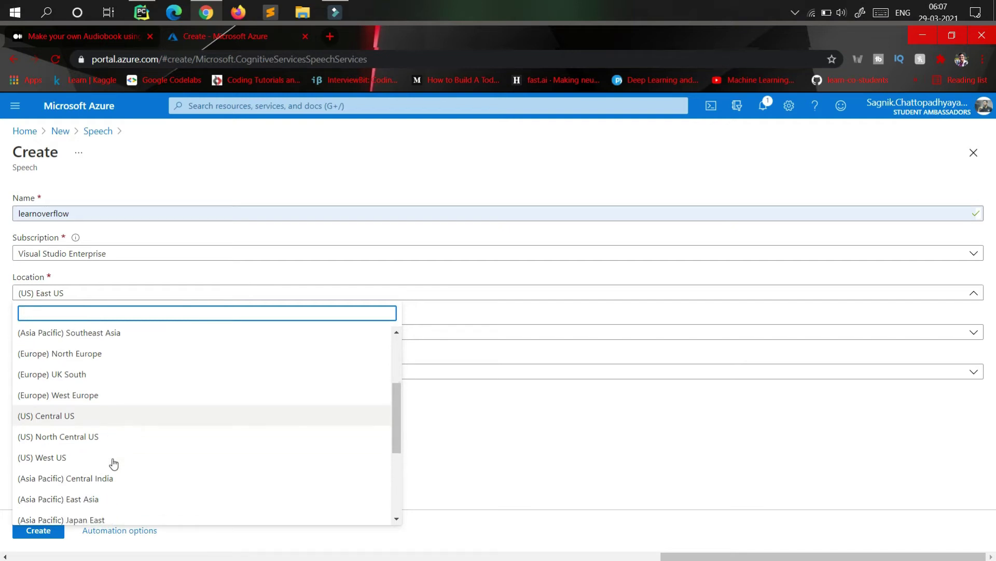
left_click(108, 457)
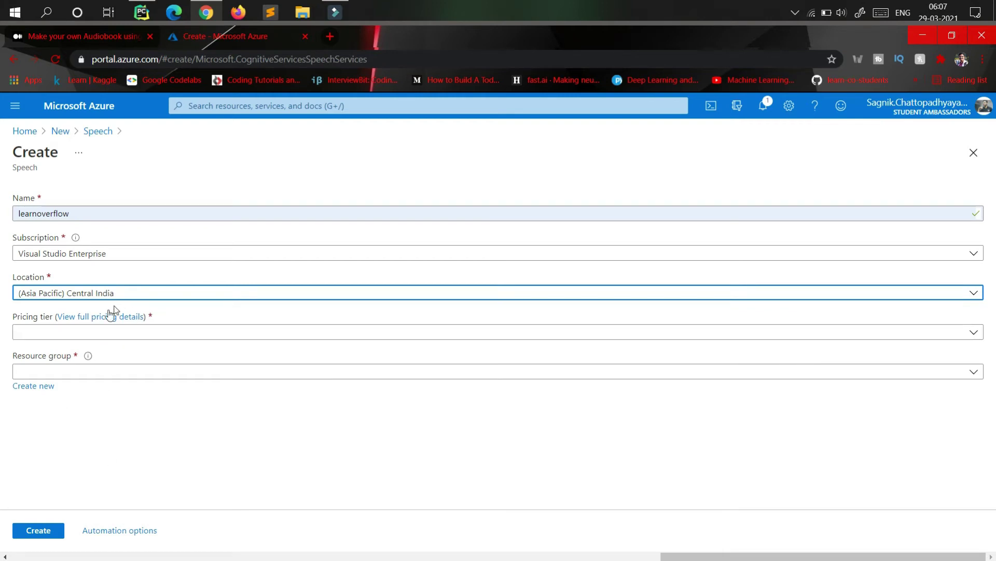
left_click(77, 338)
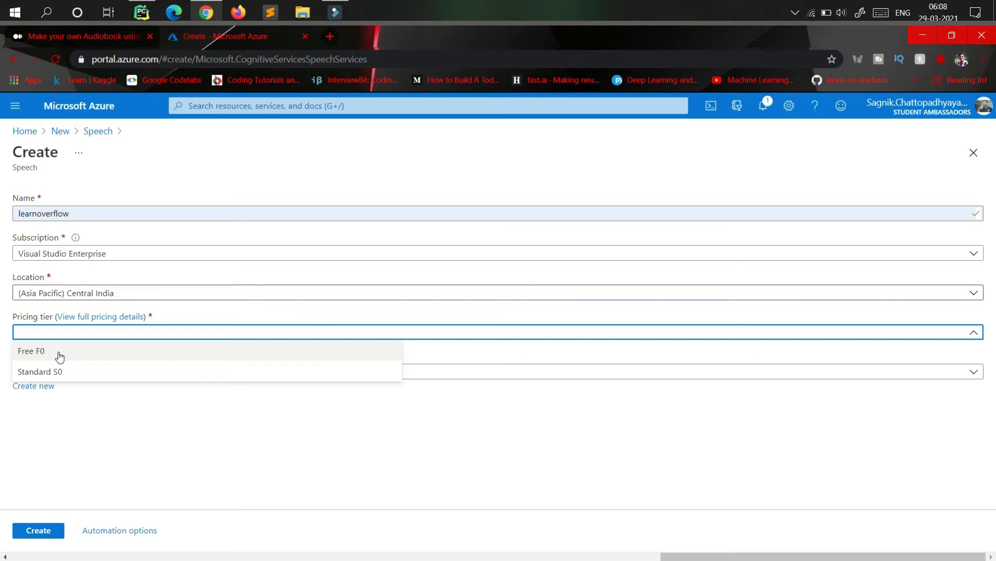
left_click(60, 355)
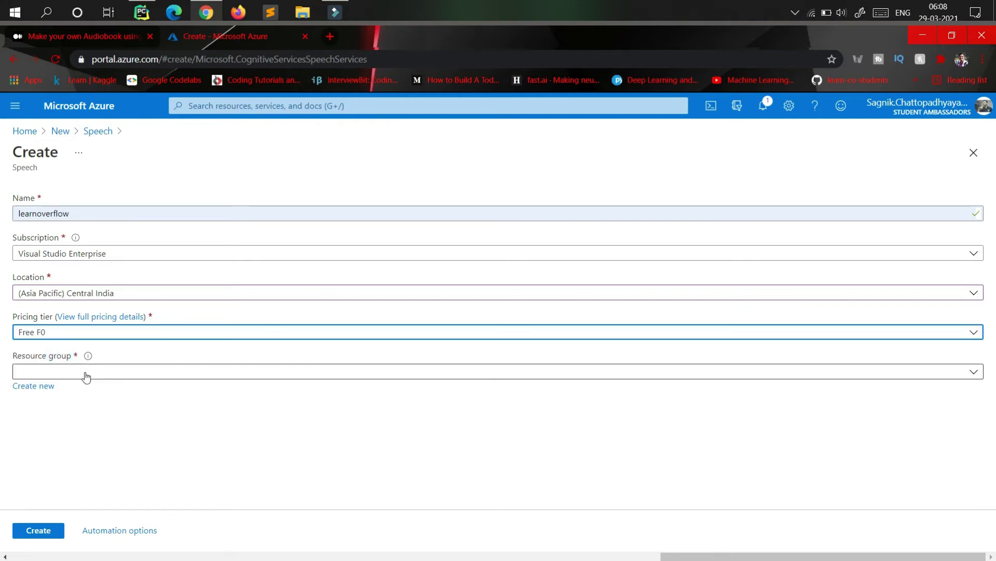
Create a new resource group named learnoverflow for the Speech resource
left_click(85, 373)
left_click(85, 372)
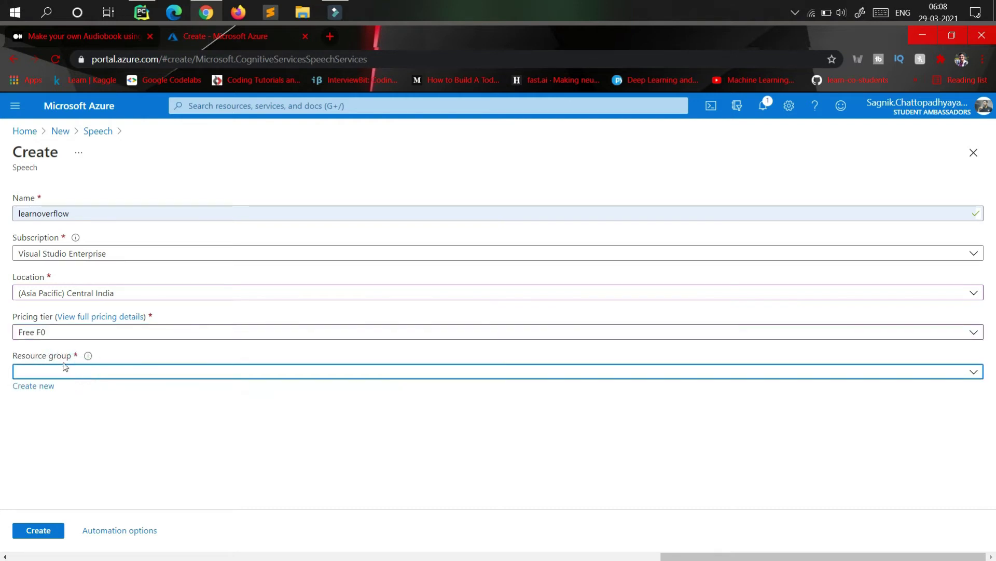
left_click(74, 370)
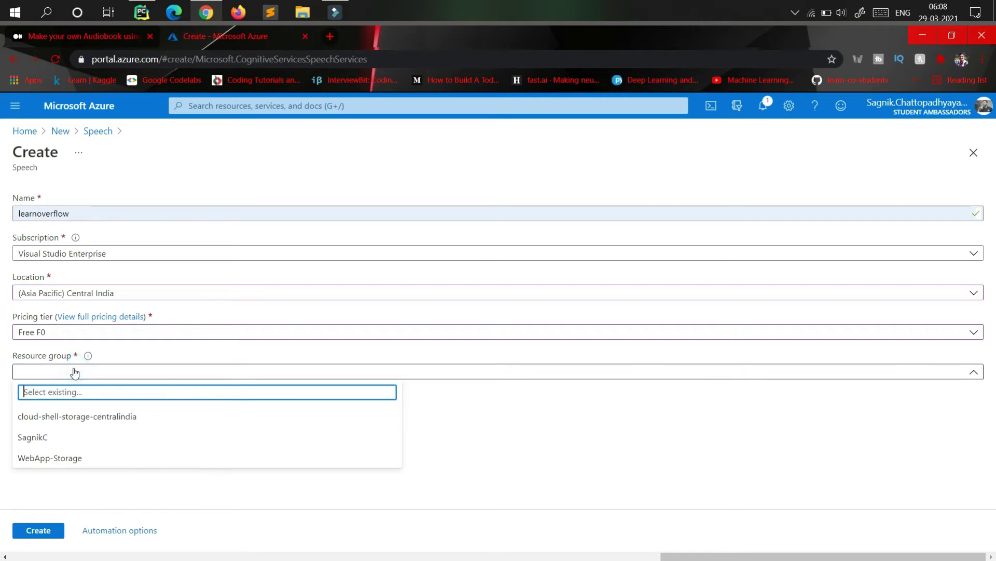
left_click(73, 371)
left_click(45, 389)
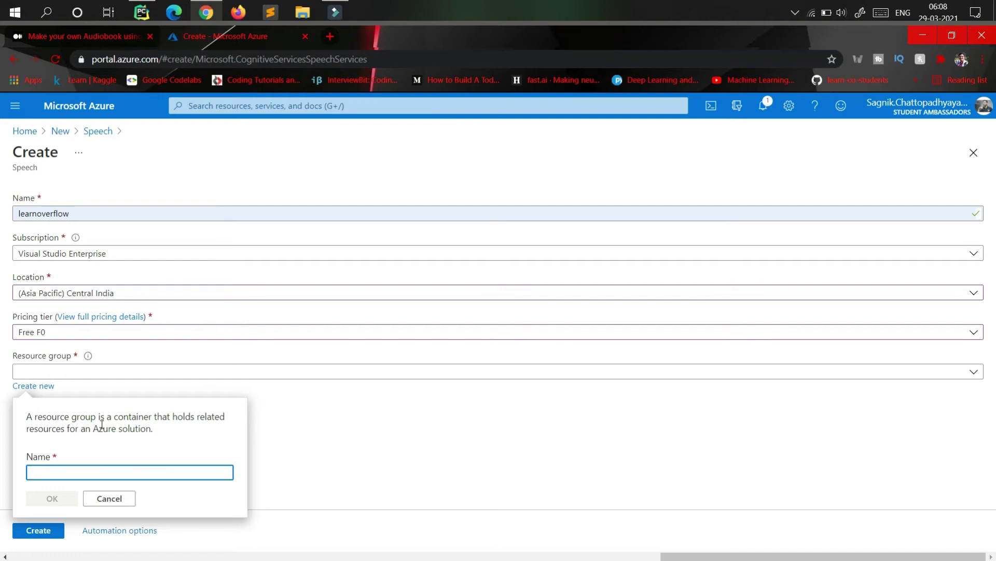
left_click(76, 471)
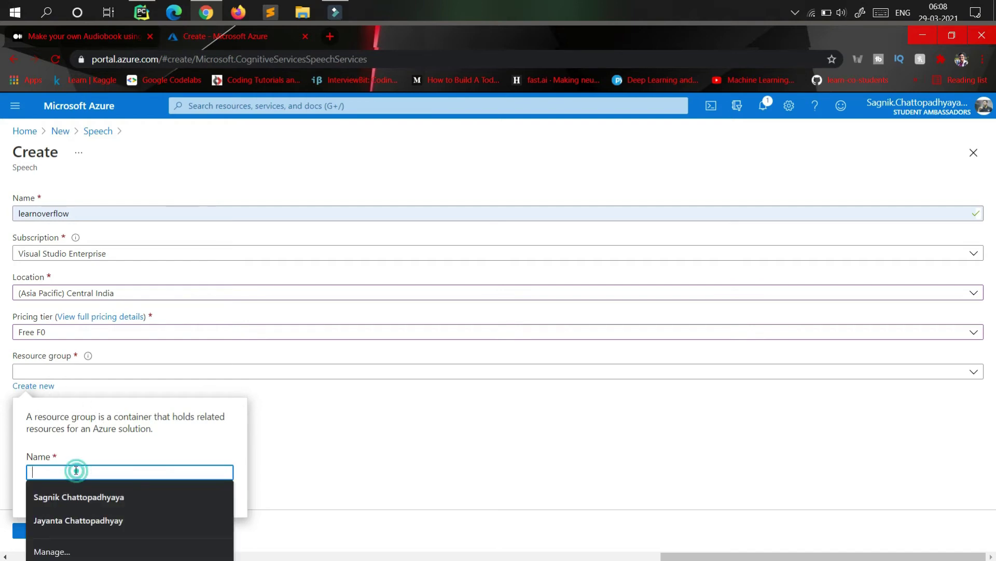
type("le")
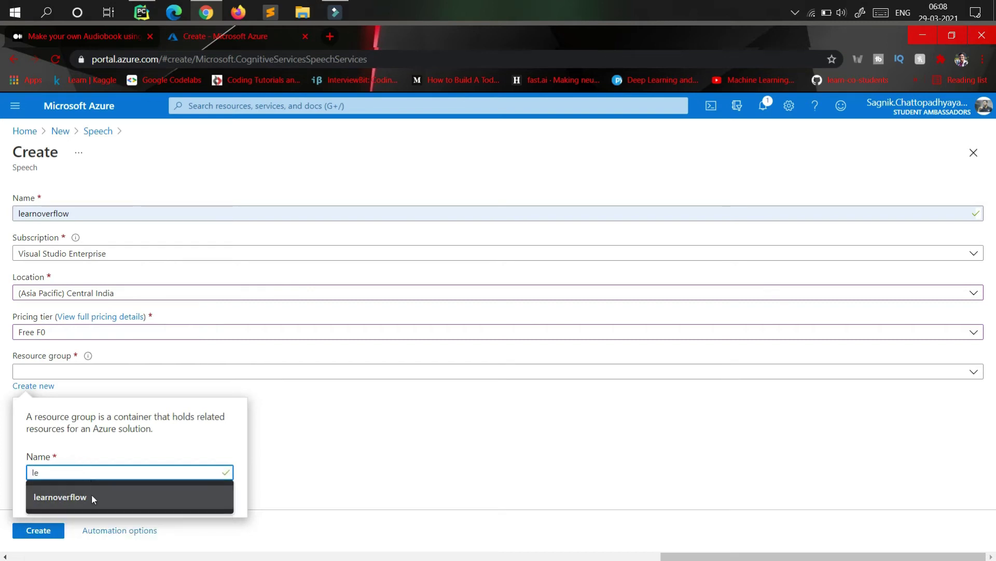
left_click(77, 499)
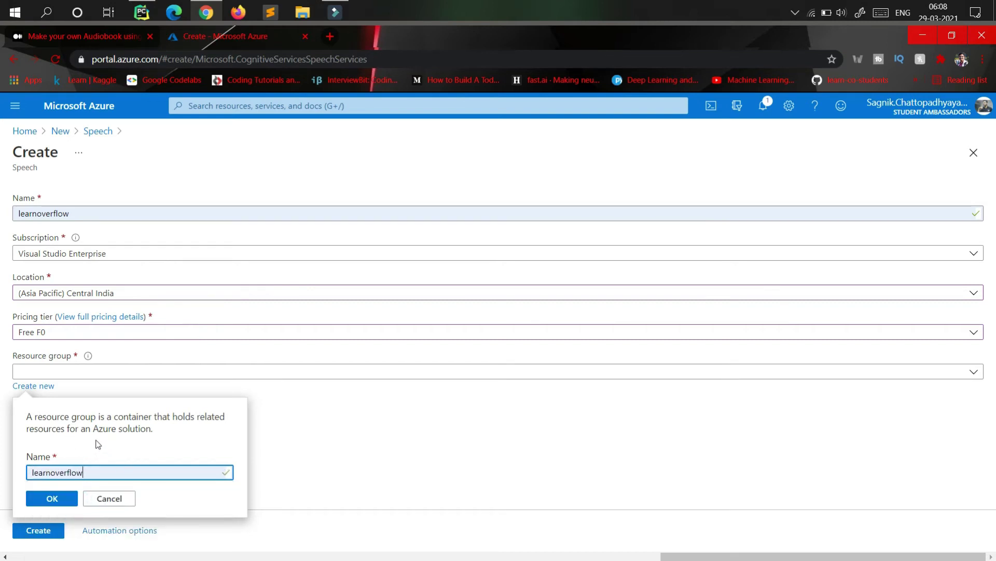
left_click(52, 498)
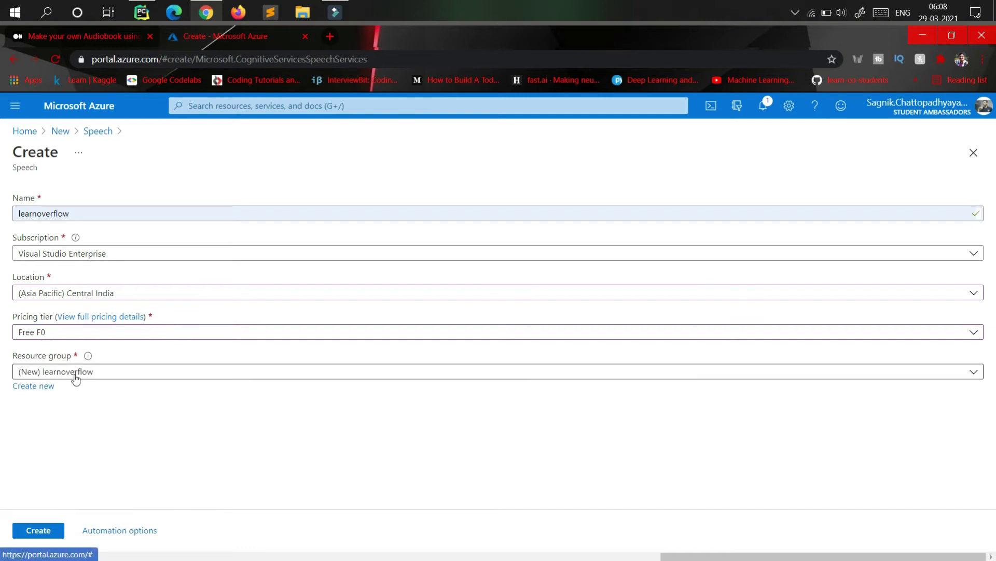
Submit the completed form to create the Speech resource and open its deployment details
left_click(45, 534)
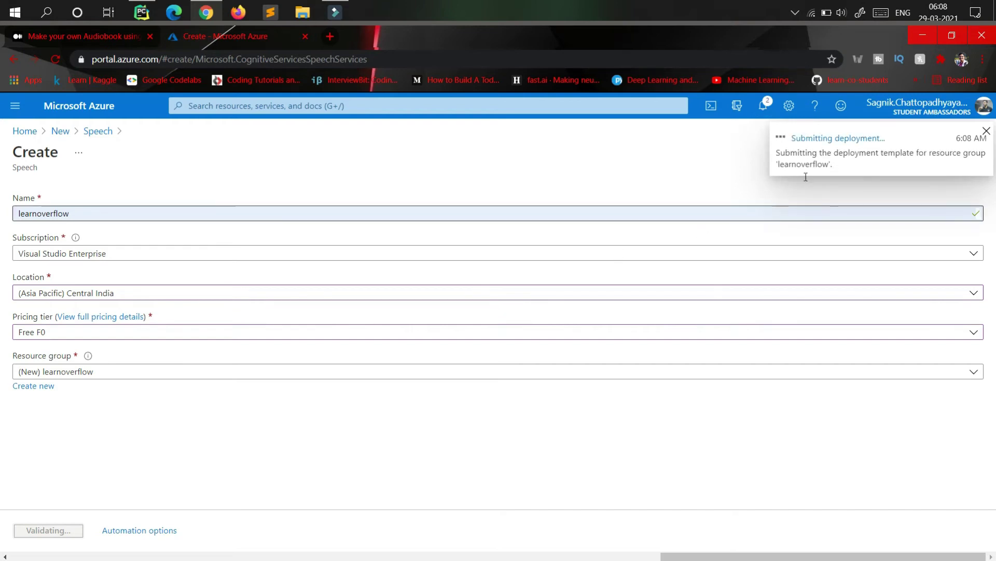
left_click(818, 137)
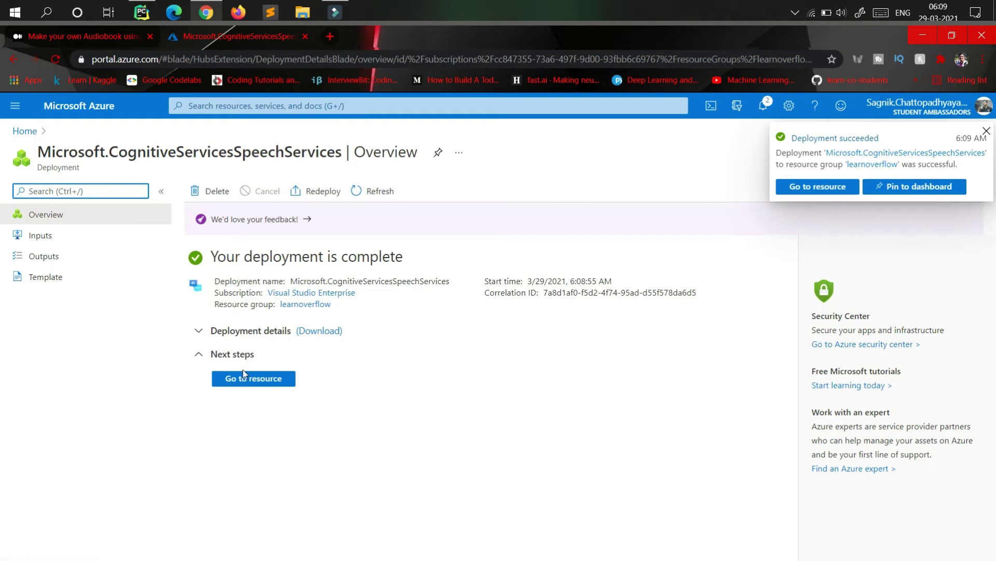
Open the deployed learnoverflow Speech resource and review its overview, including the essentials and getting-started options
left_click(244, 380)
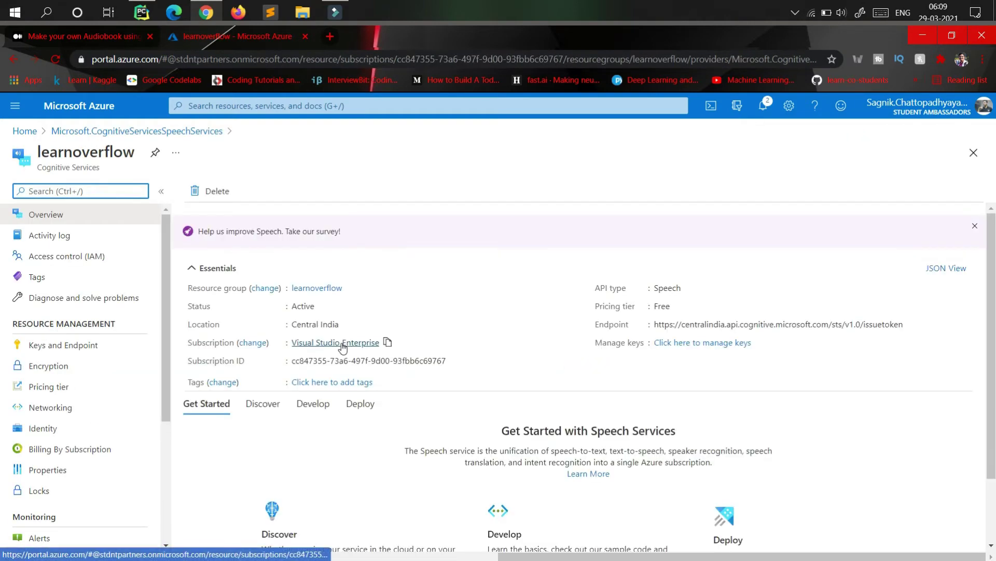
scroll(576, 347, "down", 1)
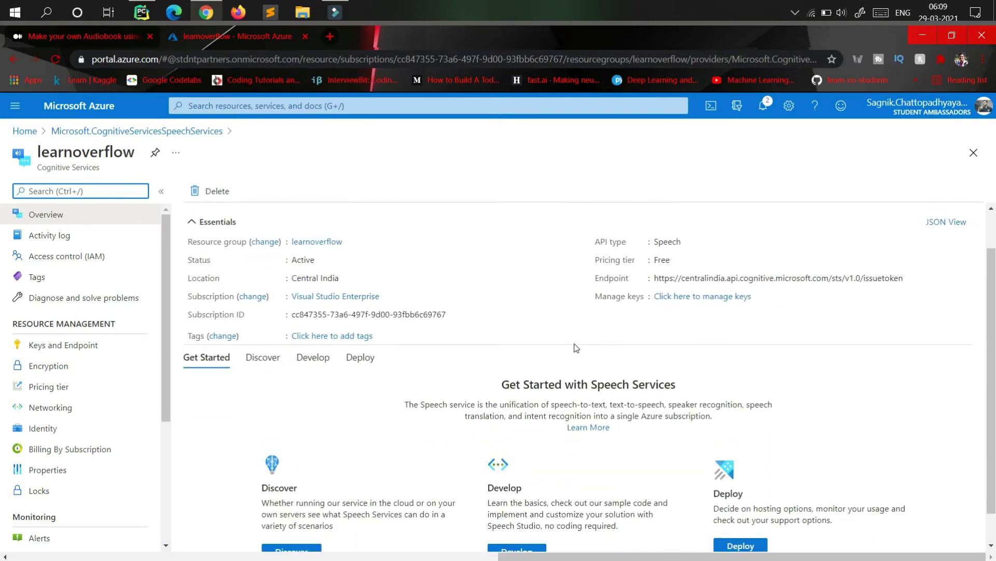
scroll(576, 347, "up", 1)
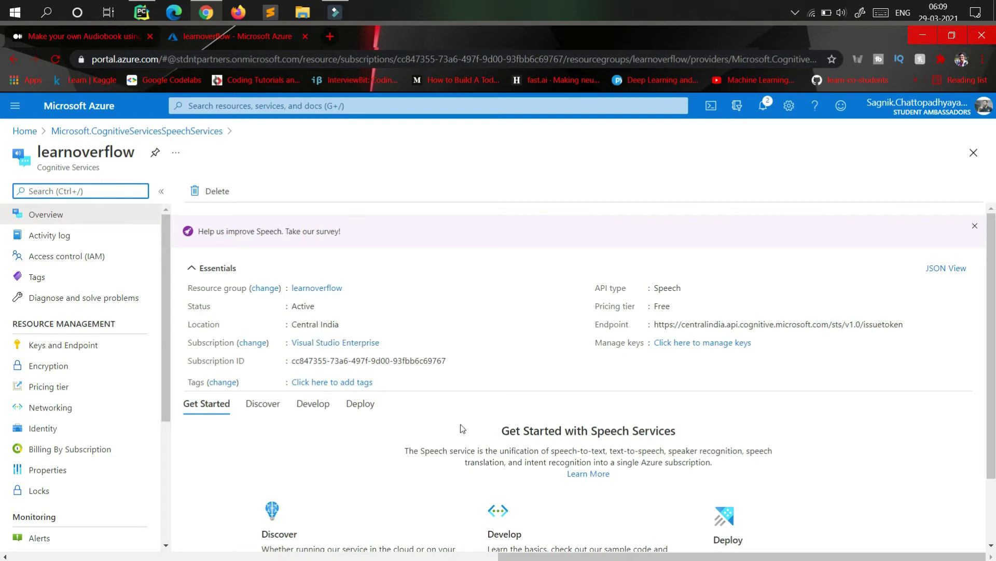
scroll(460, 425, "down", 2)
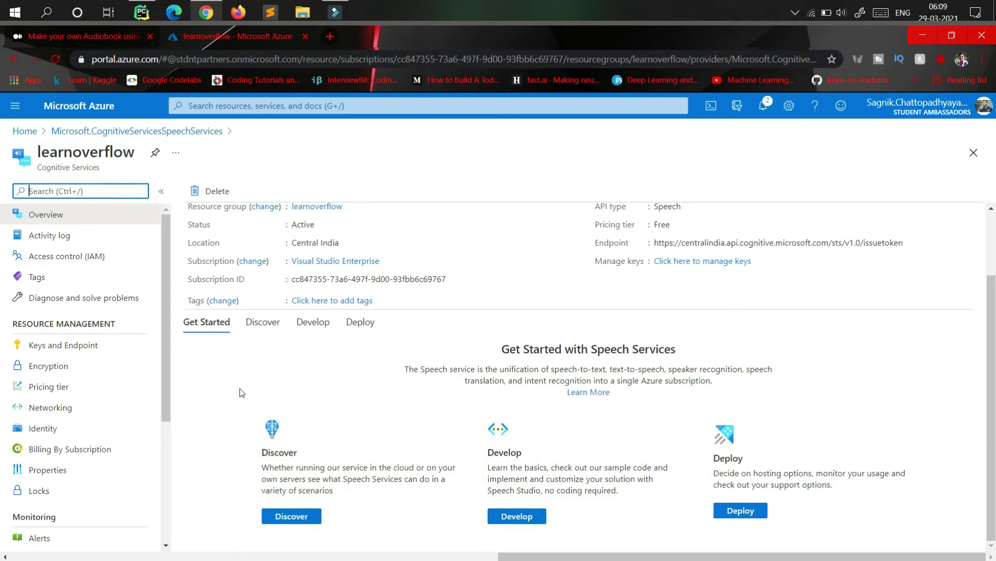
scroll(310, 391, "up", 2)
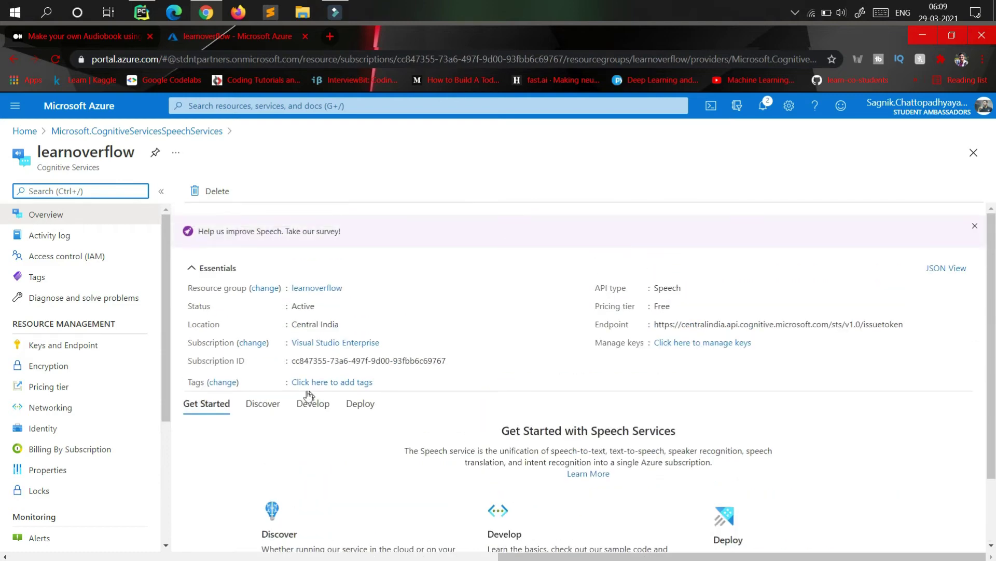
Open the learnoverflow resource's Keys and Endpoint page and read the notice on sharing, regenerating and using the keys
left_click(47, 346)
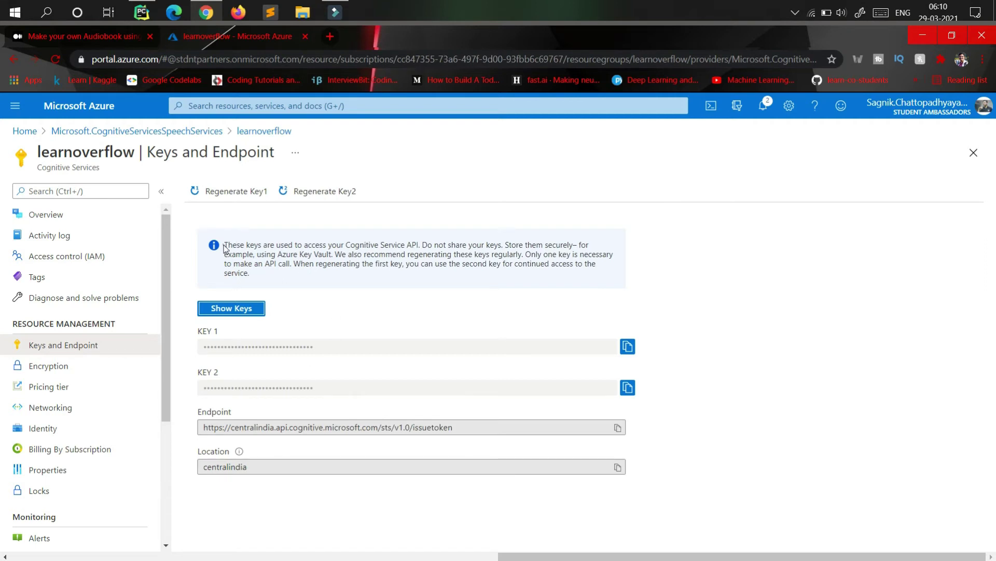
left_click_drag(225, 248, 497, 245)
left_click(410, 254)
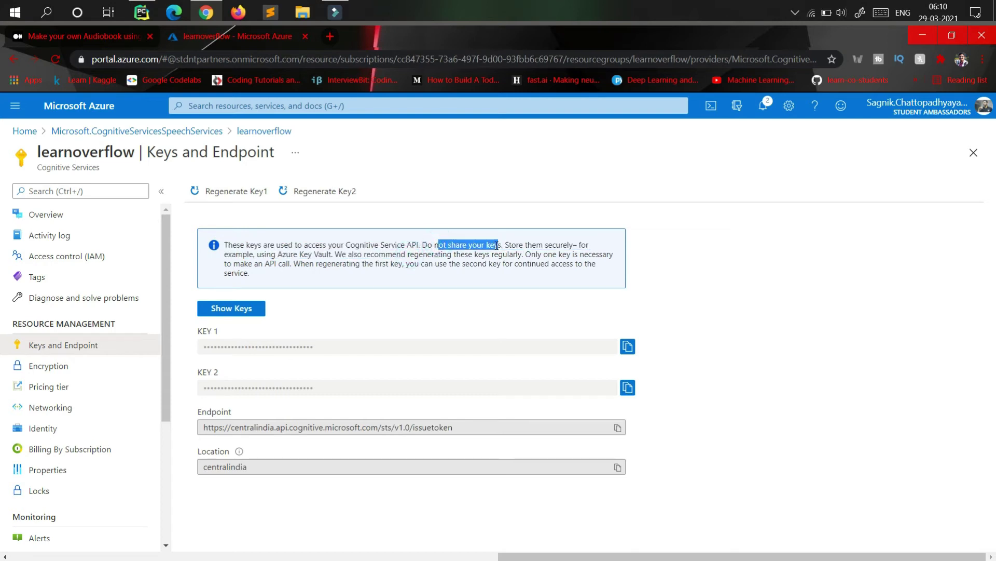
left_click(322, 253)
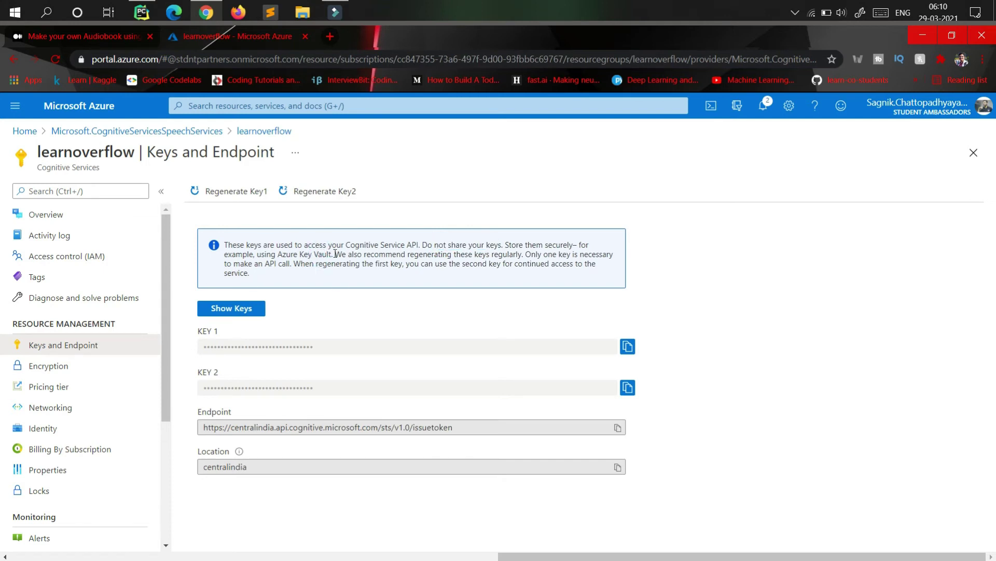
left_click_drag(335, 254, 511, 264)
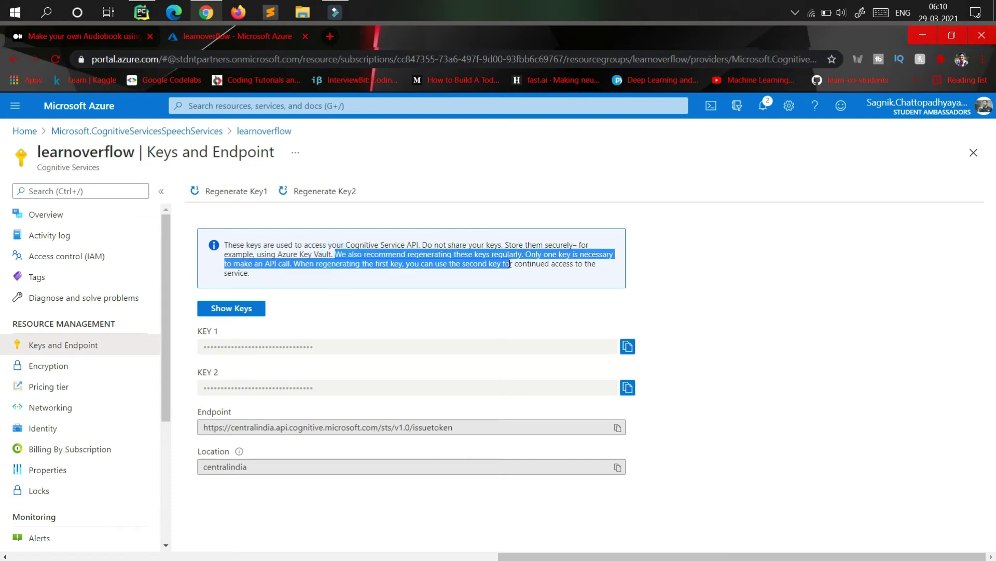
left_click(491, 263)
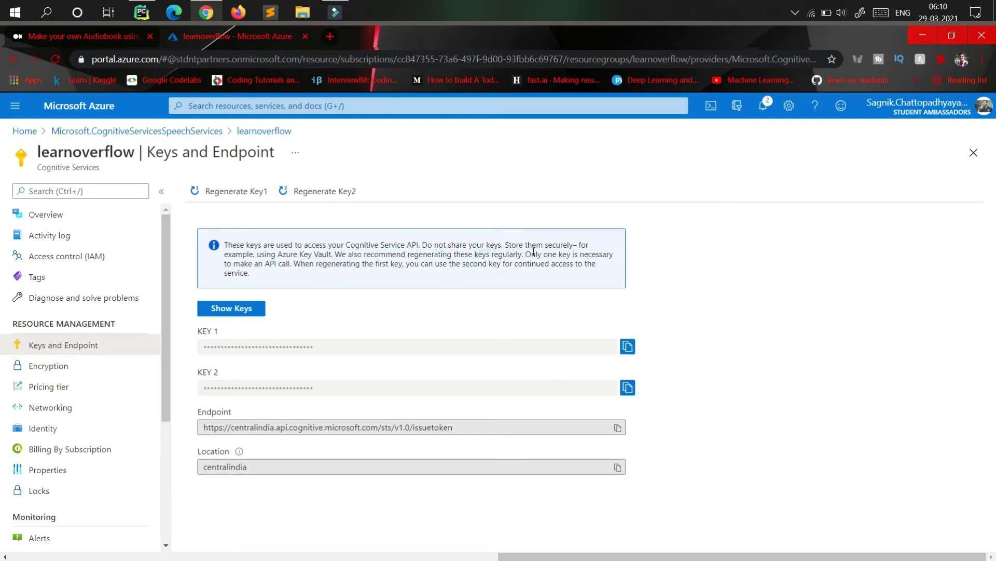
left_click_drag(526, 254, 295, 264)
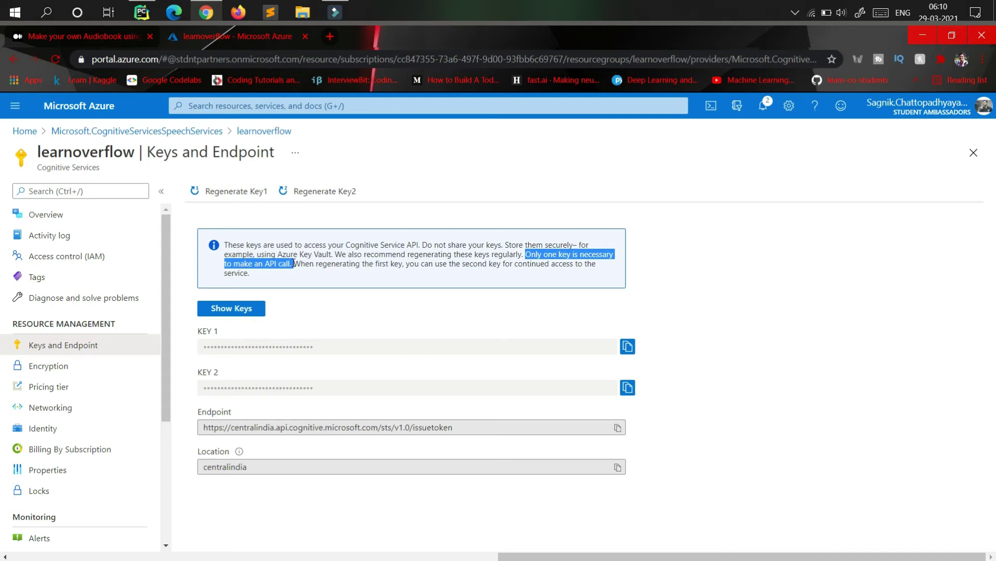
left_click(349, 260)
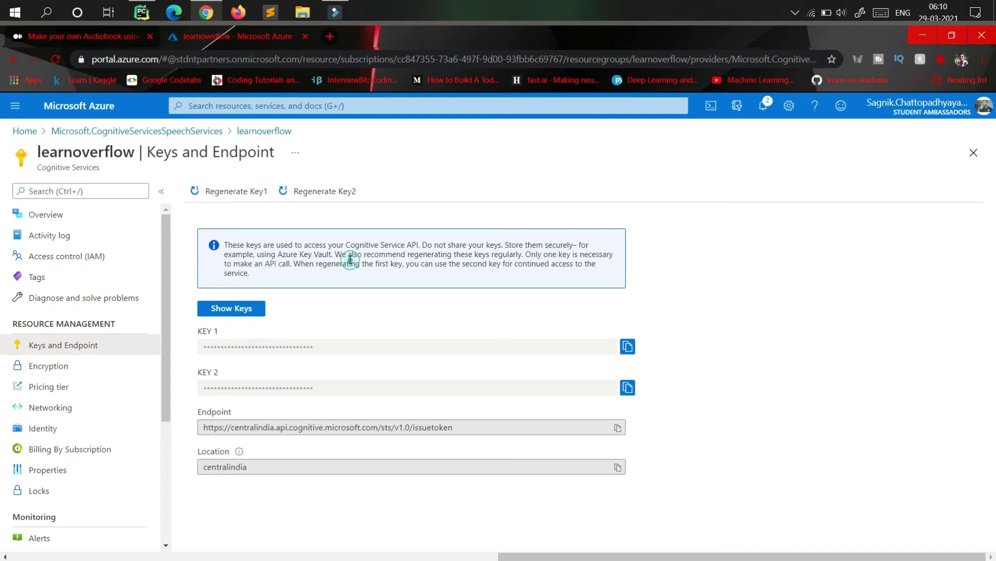
double_click(383, 263)
triple_click(383, 263)
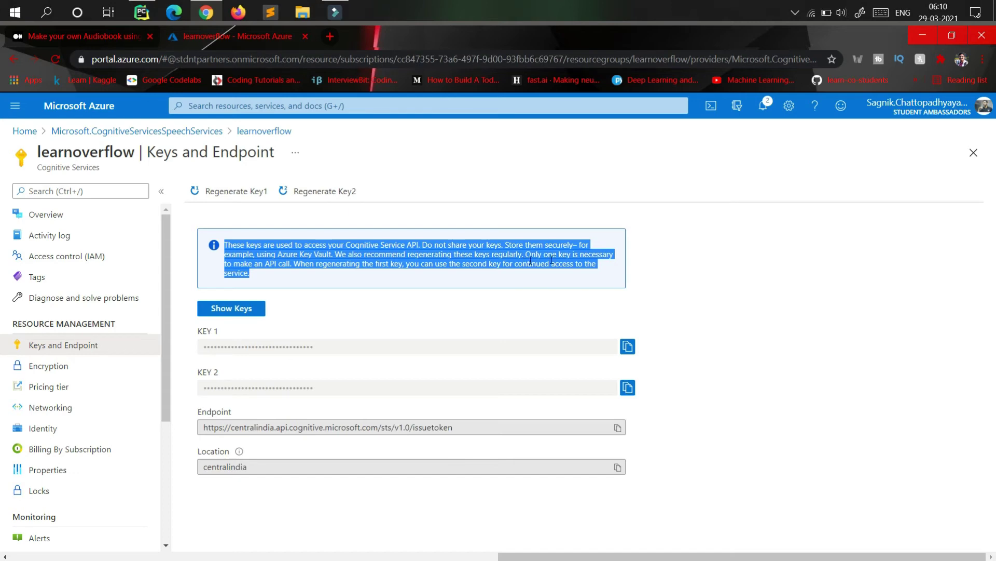
left_click(664, 277)
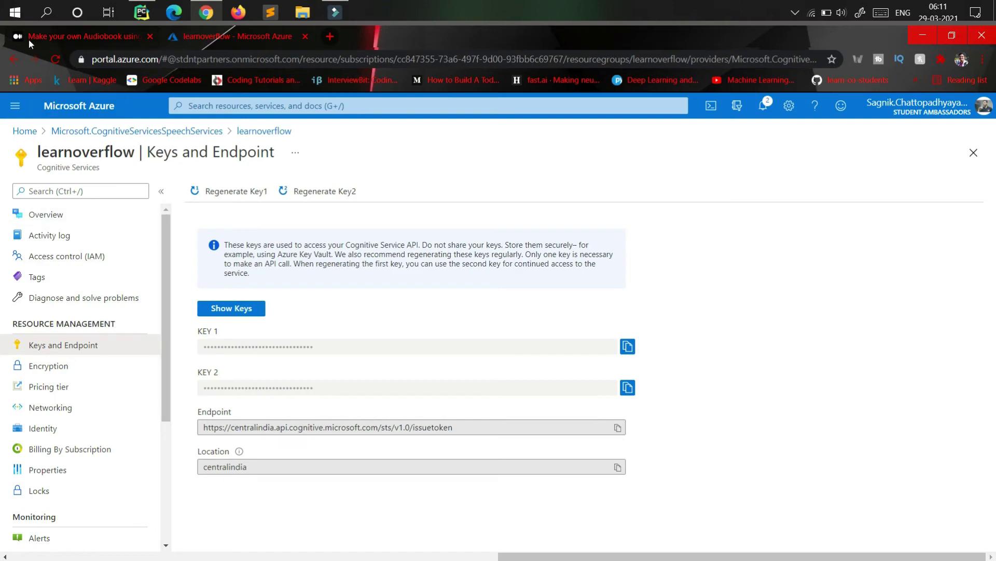
Switch to the audiobook article and examine the Installation — 2 section's pip command for the azure-cognitiveservices-speech package
left_click(85, 31)
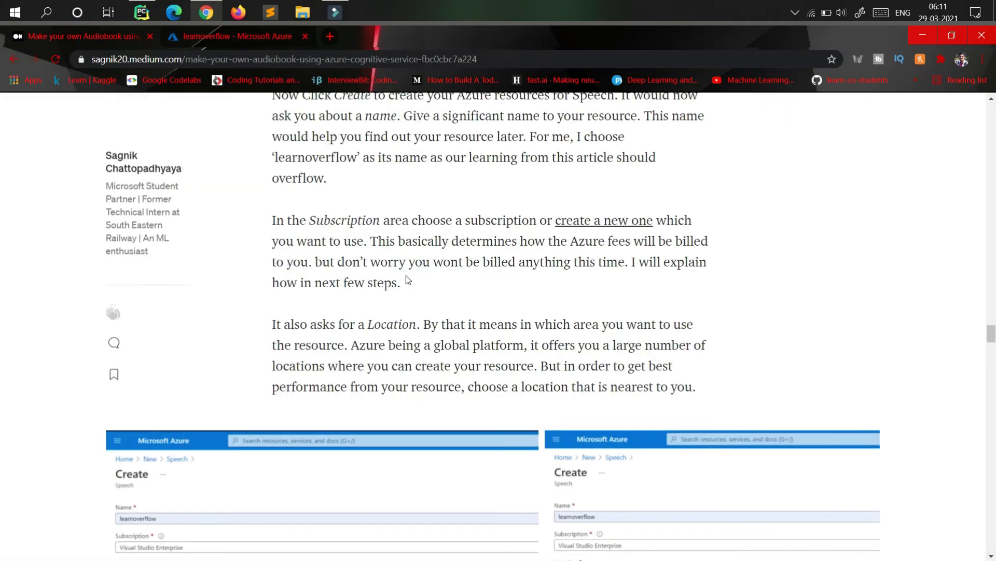
scroll(406, 277, "down", 10)
scroll(408, 278, "down", 15)
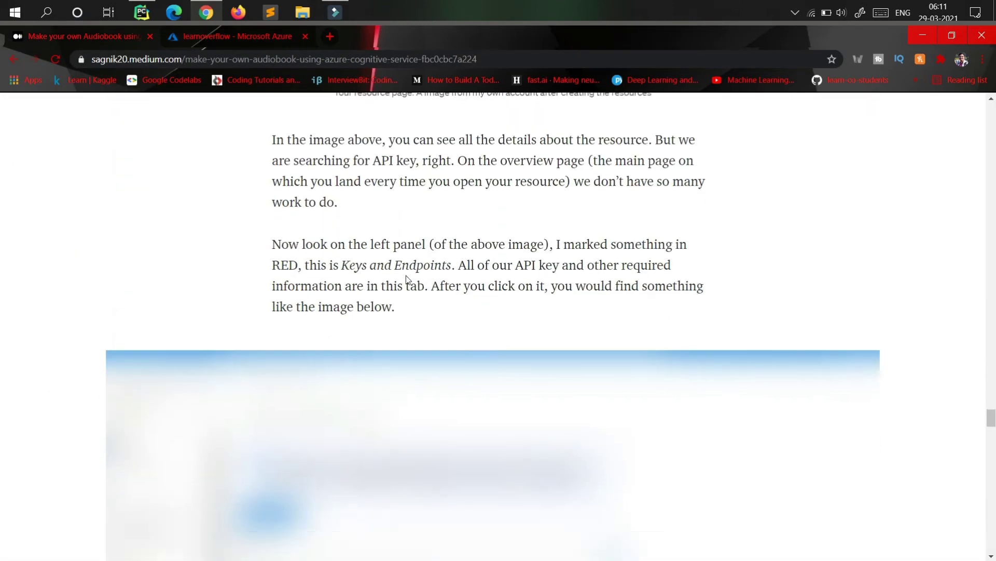
scroll(406, 276, "up", 8)
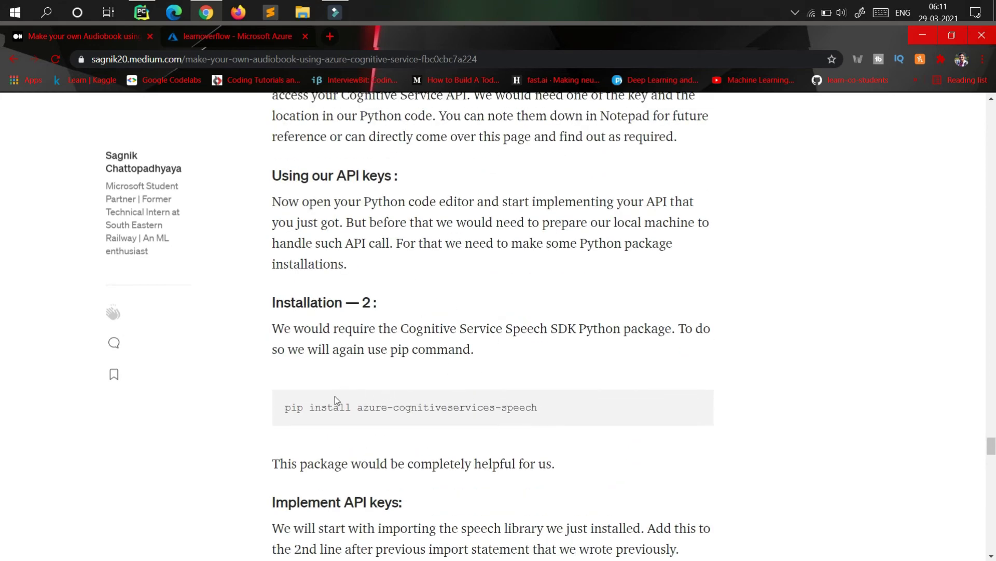
left_click_drag(285, 408, 444, 417)
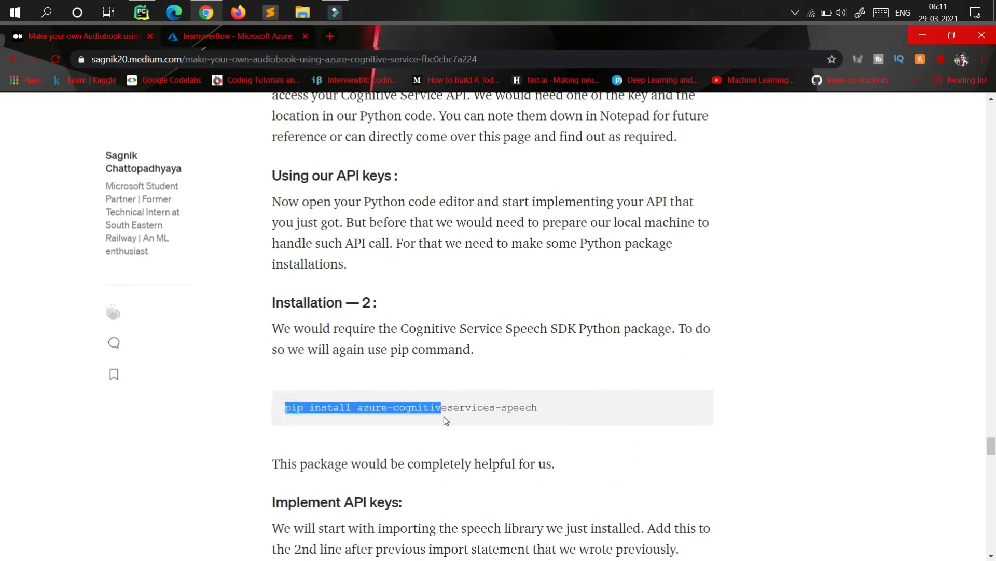
left_click(444, 416)
left_click(359, 408)
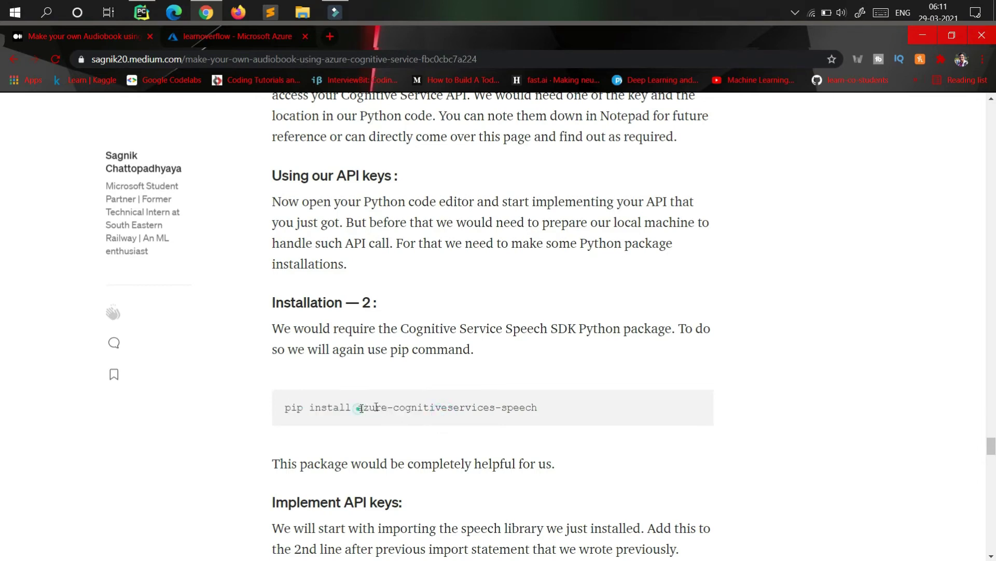
left_click_drag(359, 407, 556, 406)
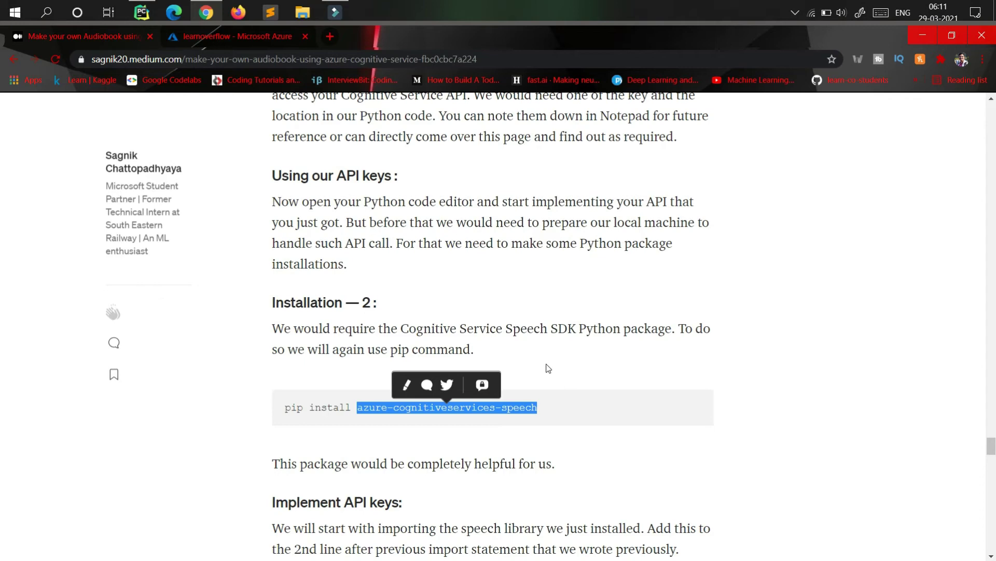
left_click(548, 392)
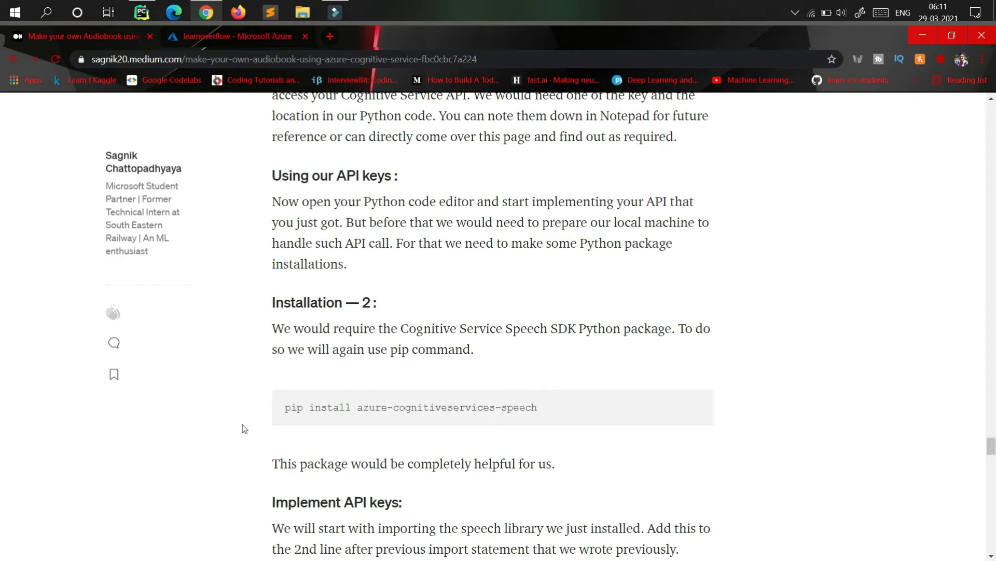
Copy "import azure.cognitiveservices.speech as sdk" from the article and insert it below the PyPDF2 import in PyCharm's speech.py
scroll(392, 404, "down", 3)
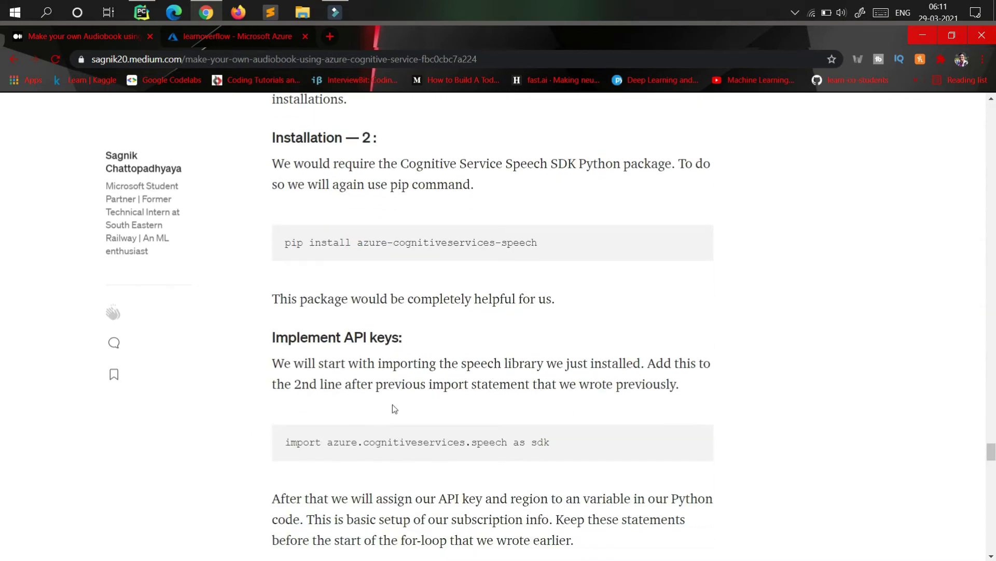
scroll(393, 404, "down", 2)
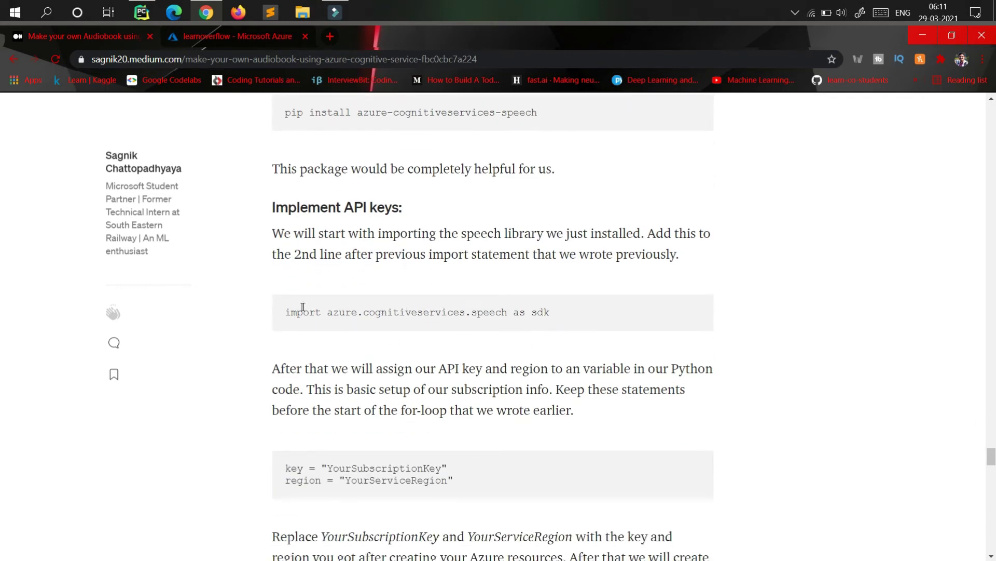
left_click_drag(285, 315, 587, 307)
key("ctrl+c")
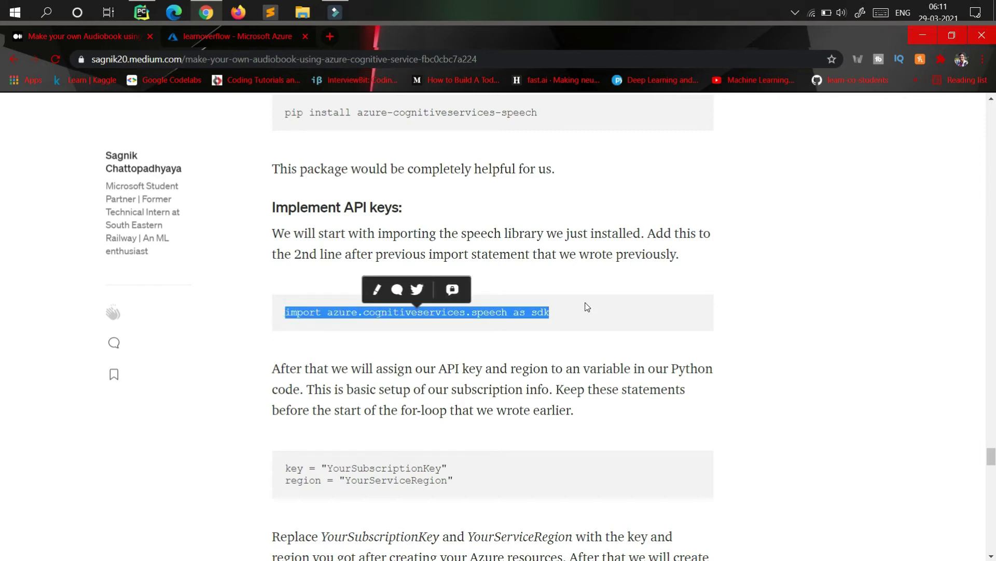
left_click(502, 328)
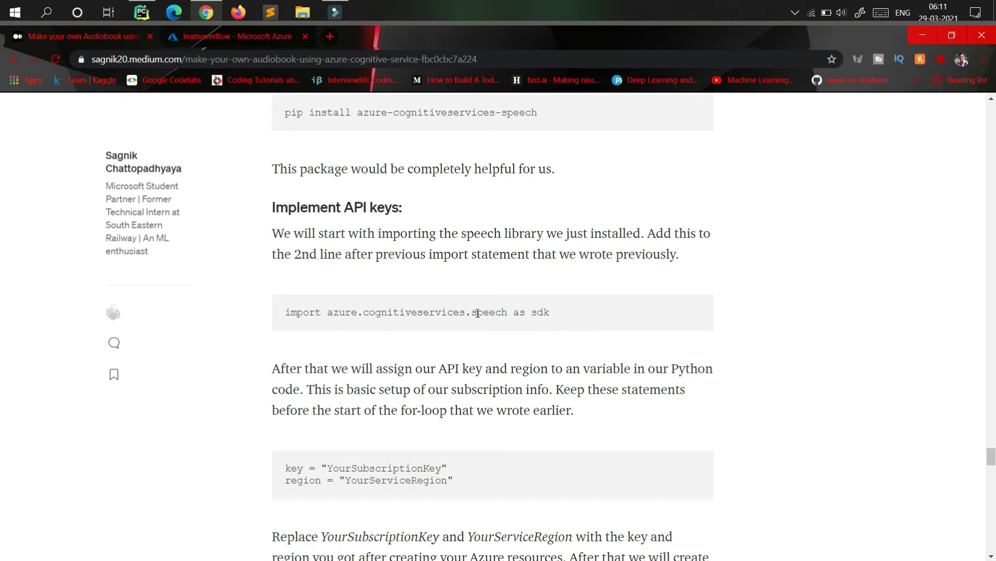
key("alt+Tab")
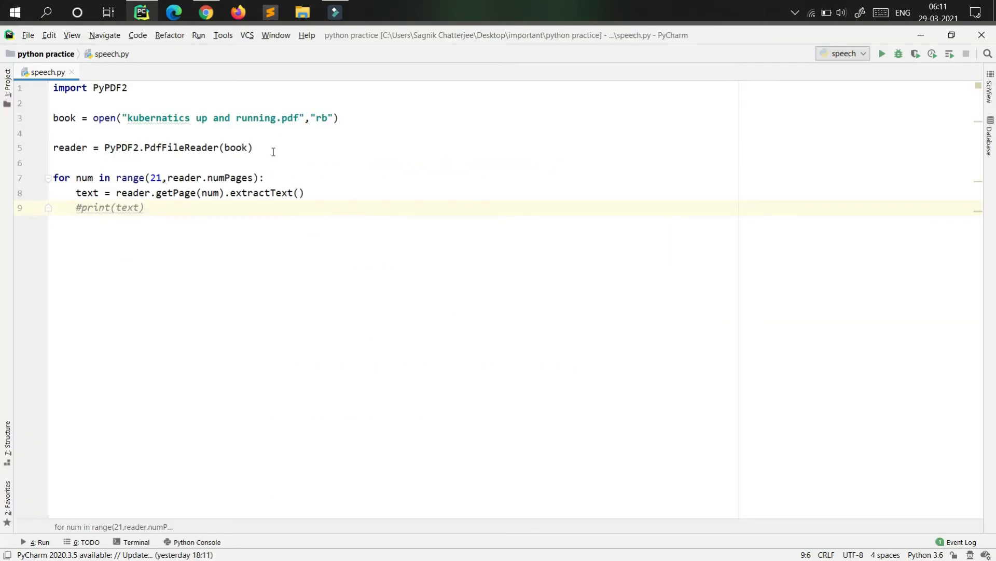
left_click(188, 87)
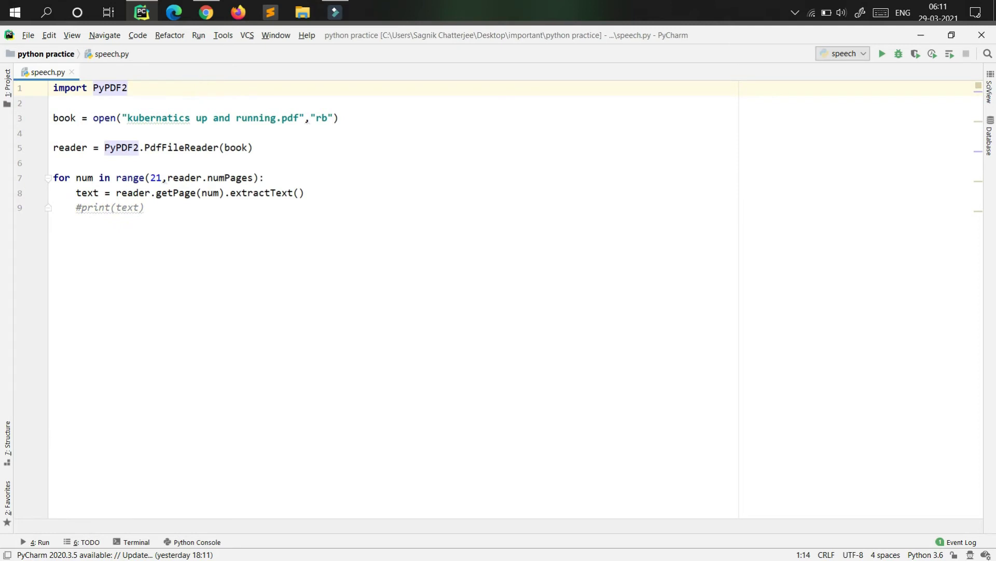
key("Return")
key("ctrl+v")
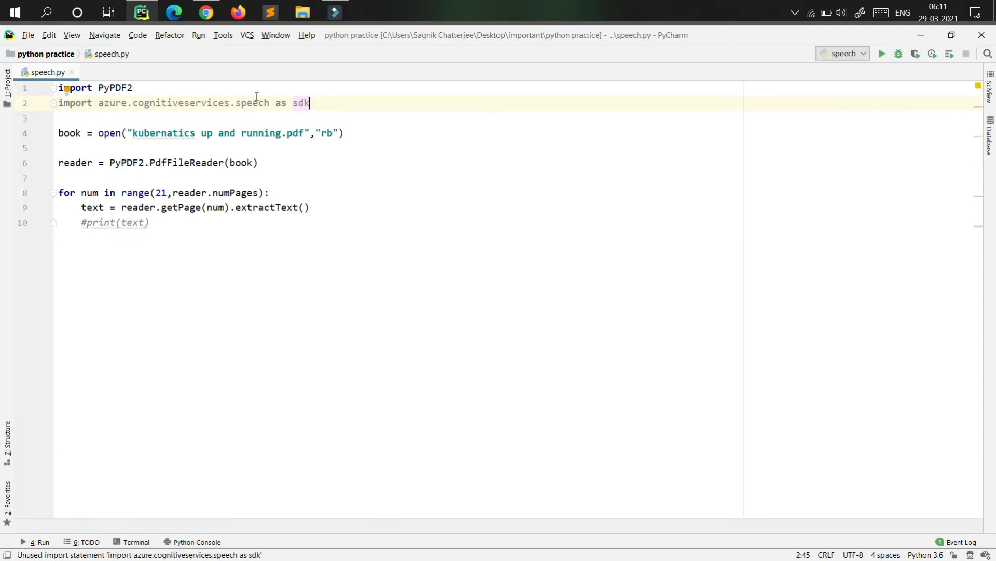
Copy the article's key = "YourSubscriptionKey" and region = "YourServiceRegion" placeholder lines into speech.py, between the imports and the book line
mouse_move(257, 97)
mouse_move(294, 102)
left_click(323, 103)
key("Return")
key("Return")
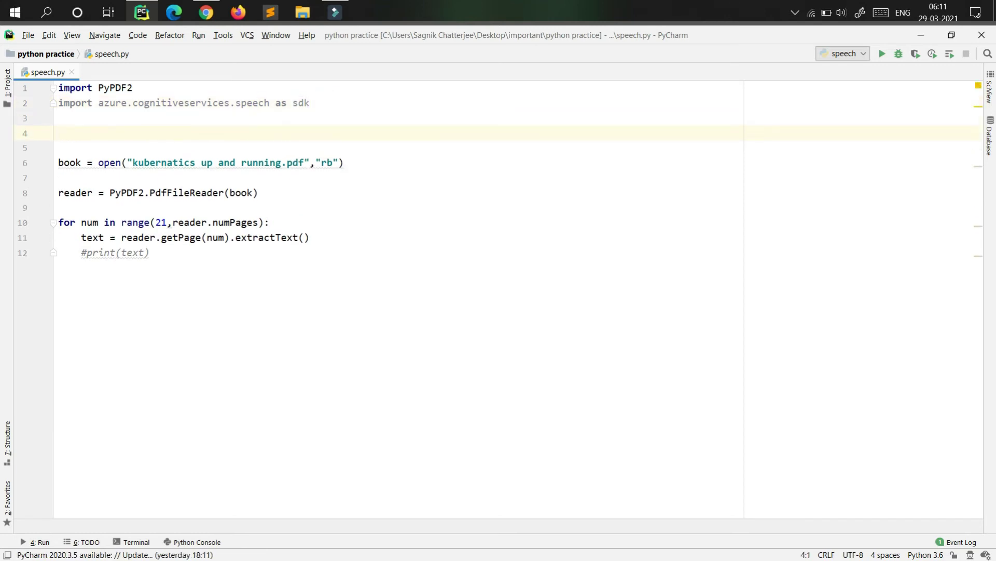
key("alt+Tab")
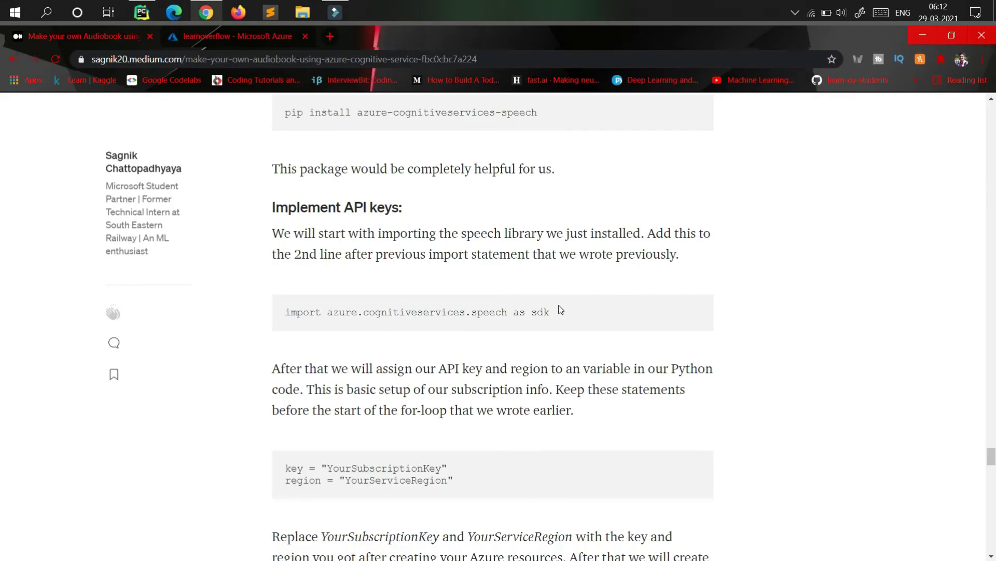
scroll(560, 310, "down", 2)
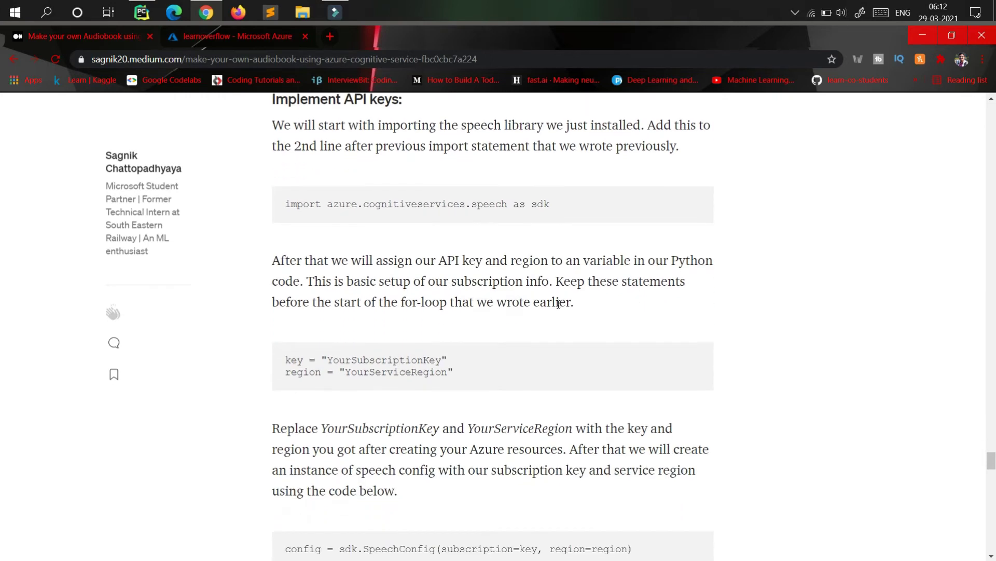
scroll(347, 381, "down", 1)
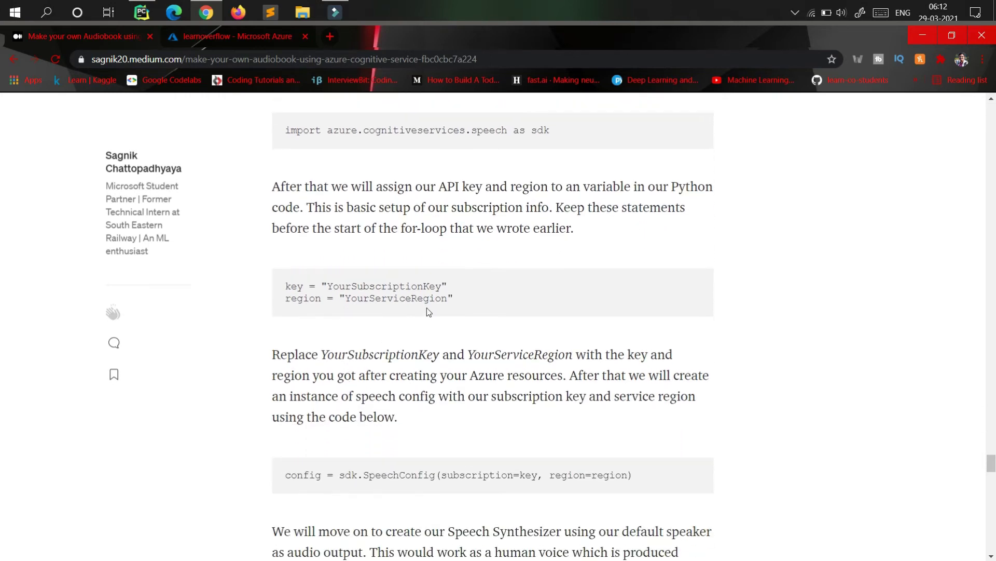
left_click_drag(463, 298, 246, 286)
key("ctrl+c")
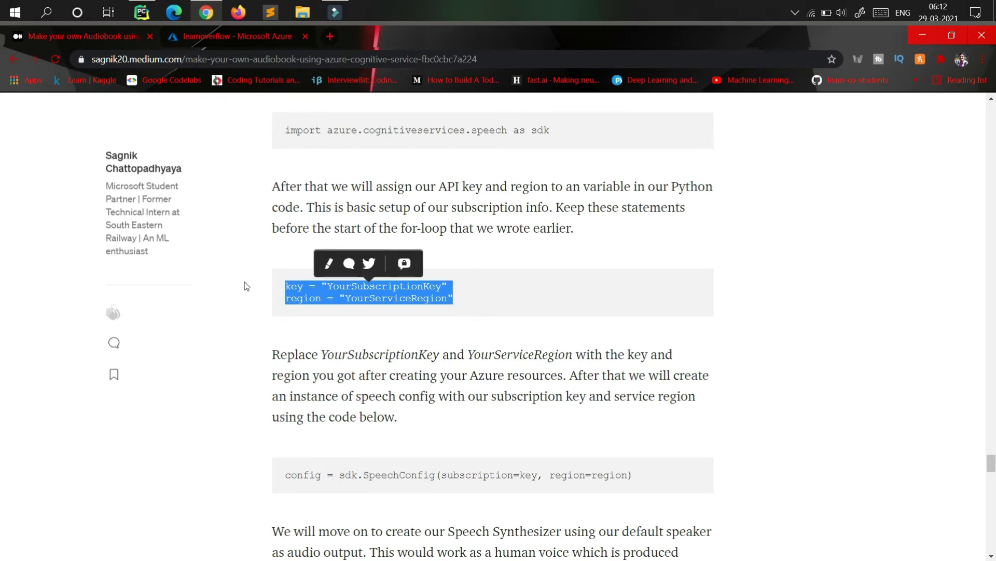
key("alt+Tab")
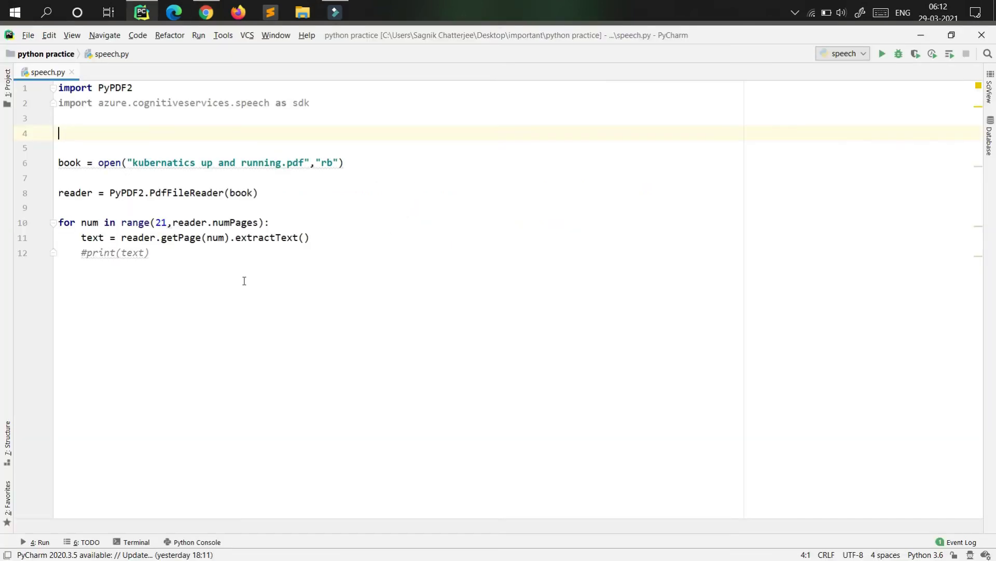
key("ctrl+v")
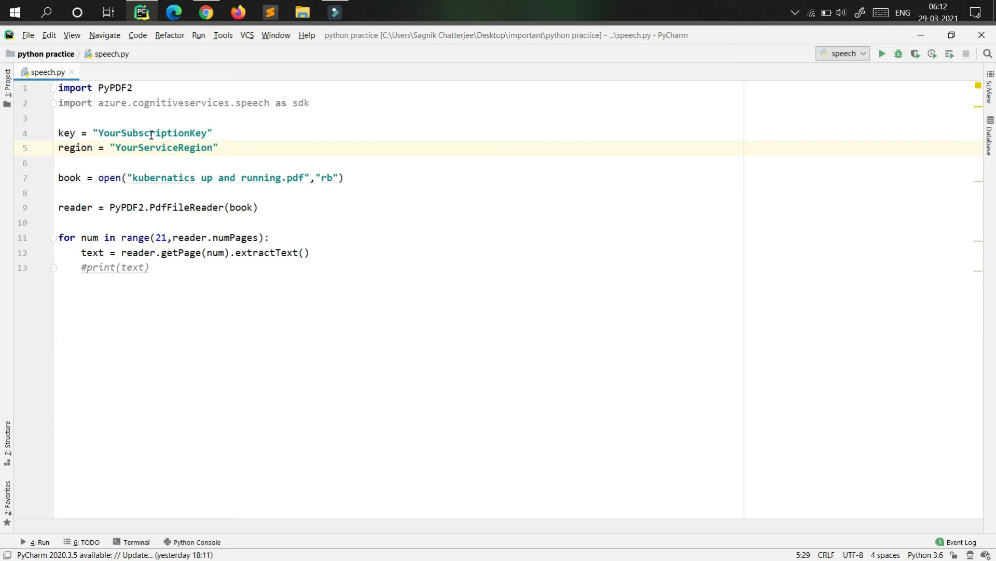
Copy KEY 1 from the learnoverflow resource's Keys and Endpoint page in Chrome and replace the YourSubscriptionKey placeholder in PyCharm's speech.py with it
double_click(151, 134)
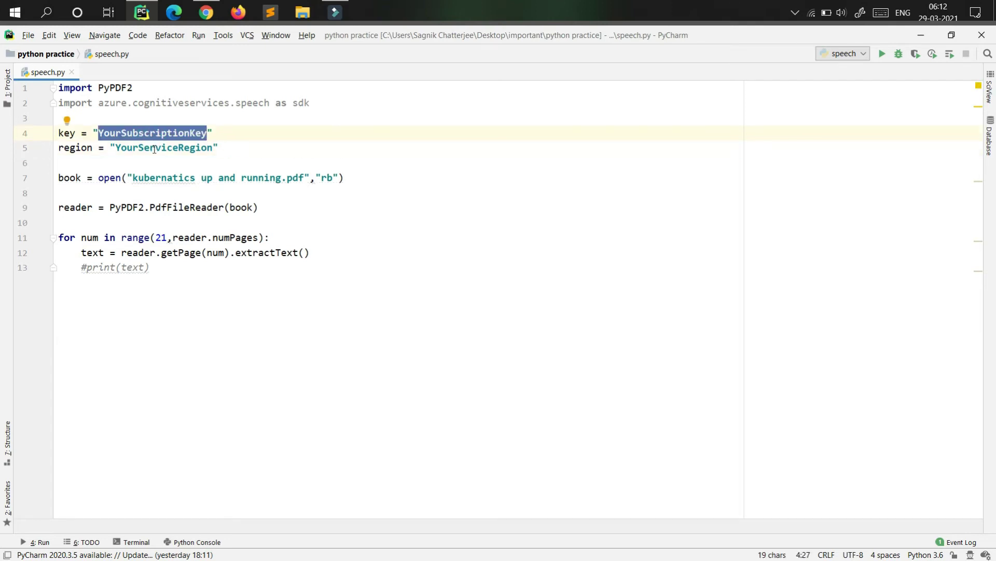
double_click(154, 148)
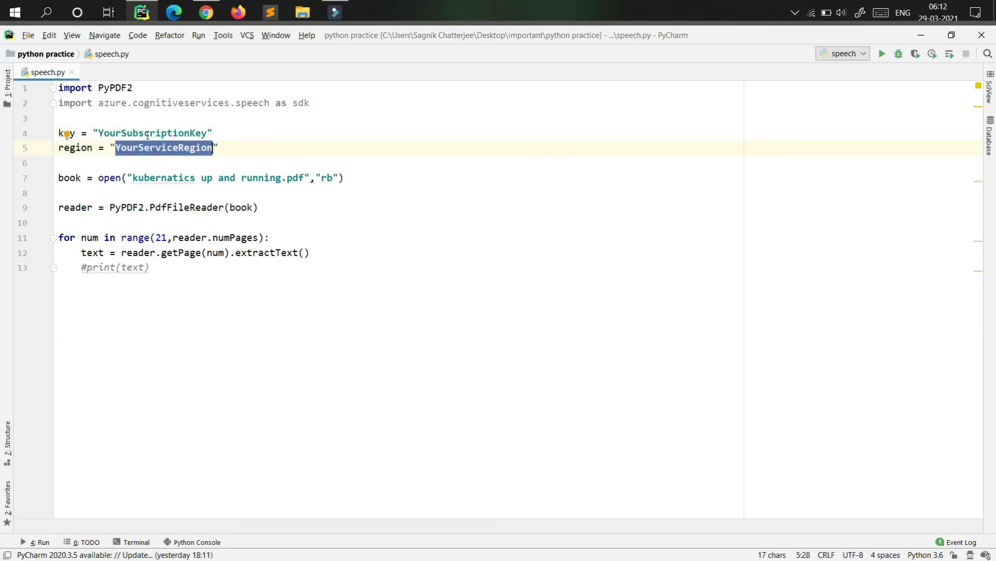
key("alt+Tab")
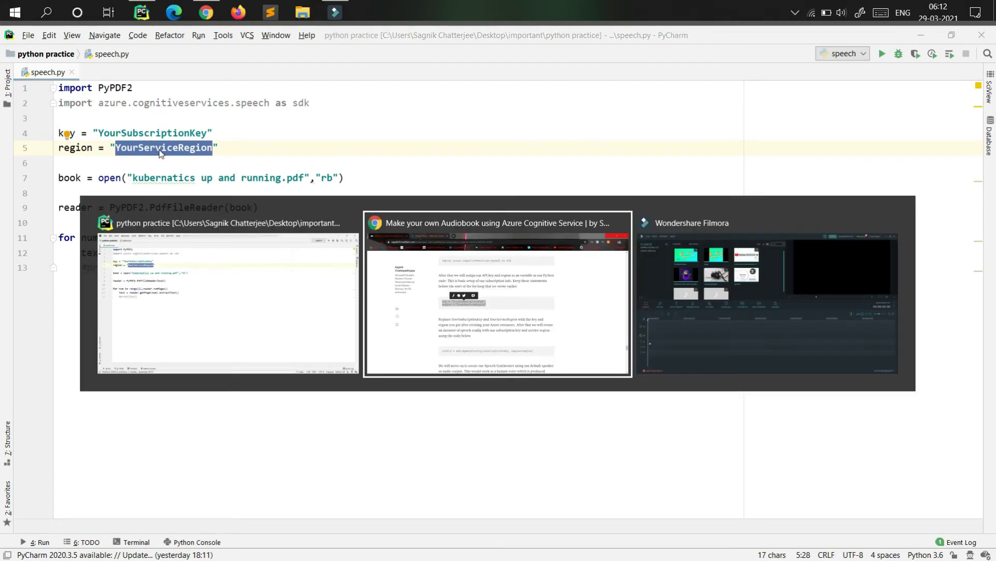
left_click(254, 39)
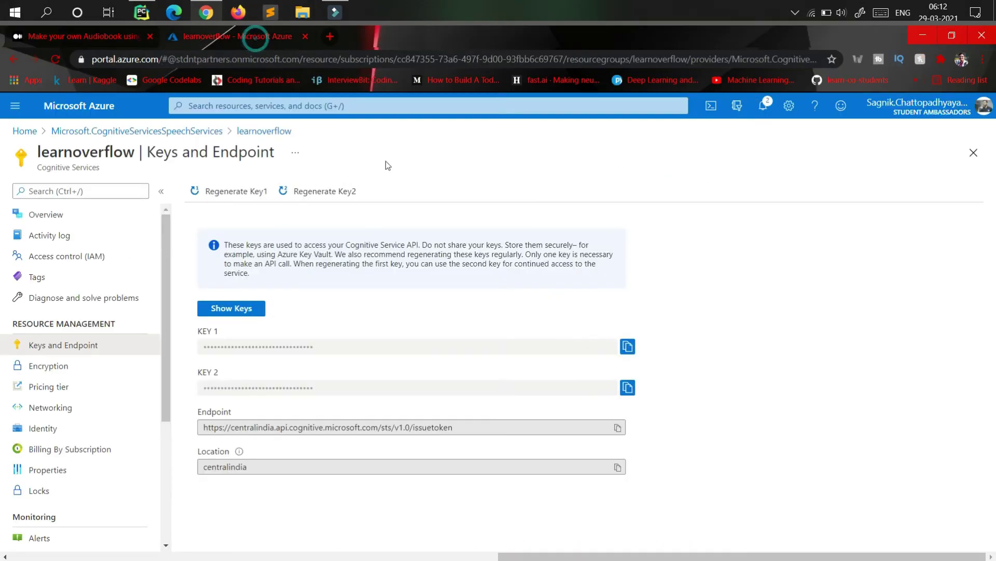
left_click(626, 345)
key("alt+Tab")
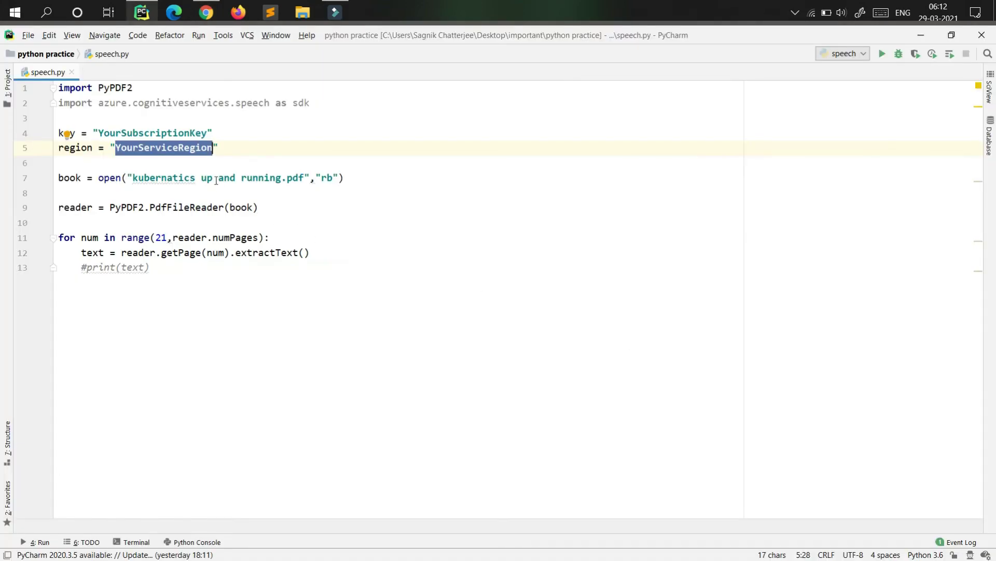
double_click(150, 133)
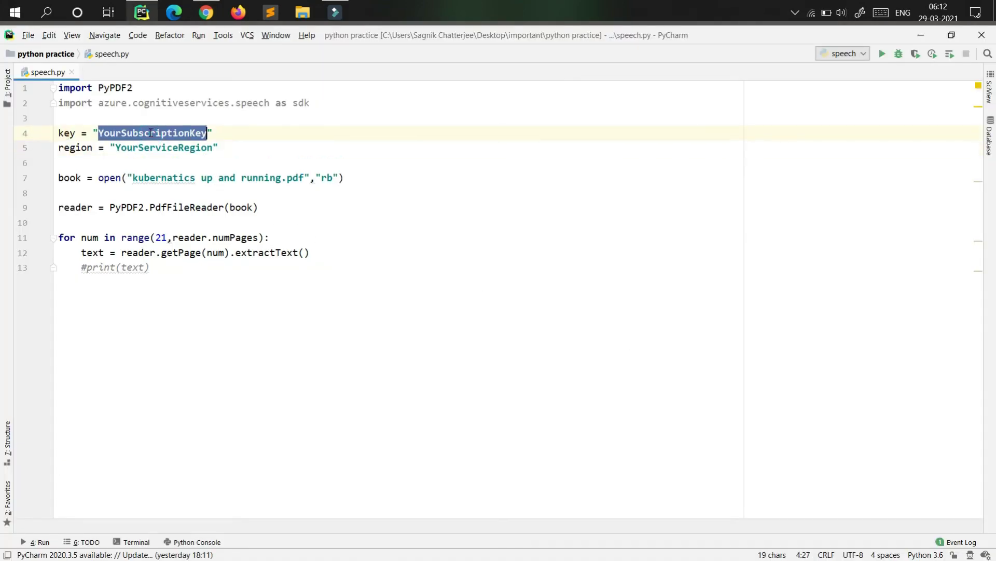
key("ctrl+v")
Copy the Location value centralindia from the Azure Keys and Endpoint page and replace the YourServiceRegion placeholder in speech.py with it
key("alt+Tab")
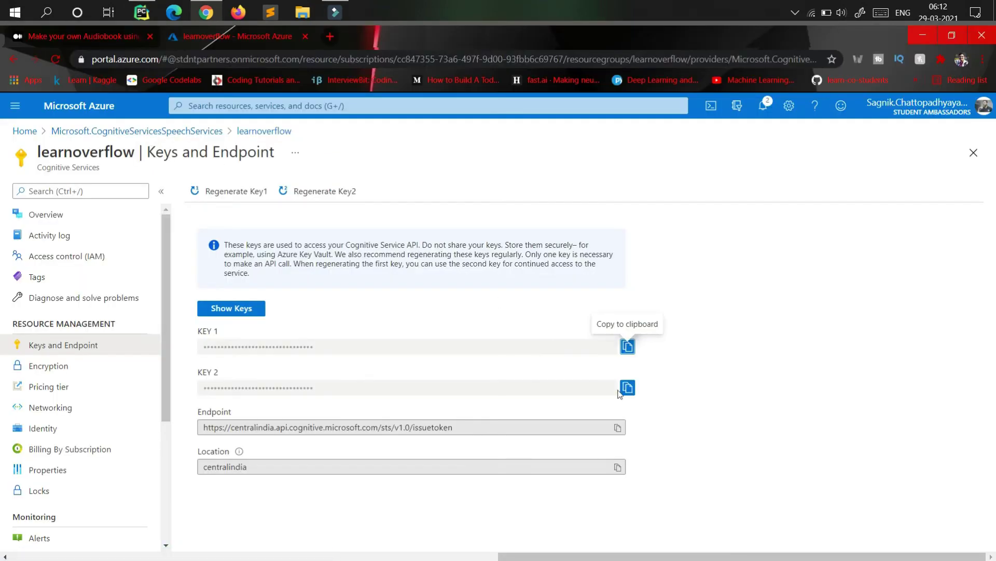
left_click(617, 467)
key("alt+Tab")
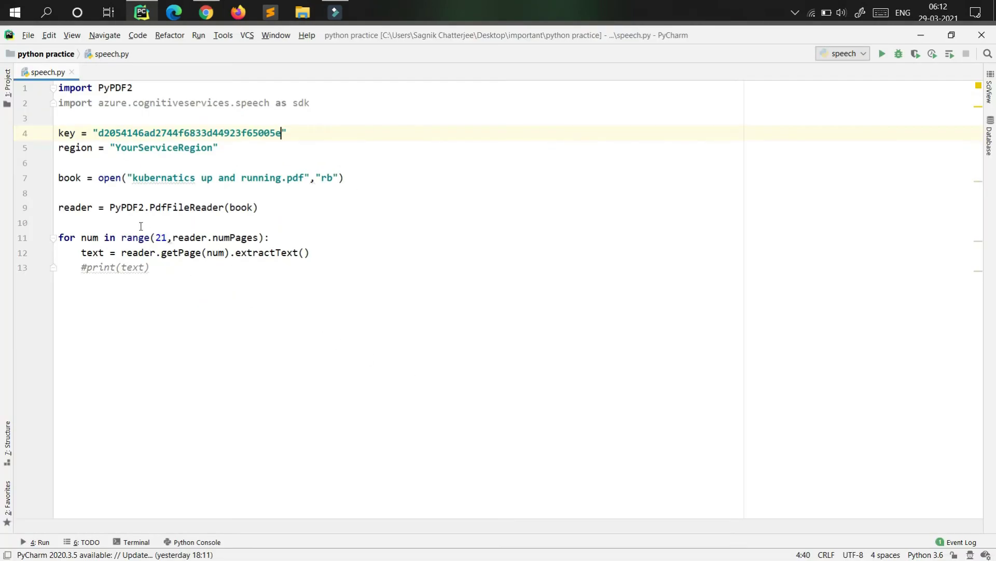
double_click(139, 149)
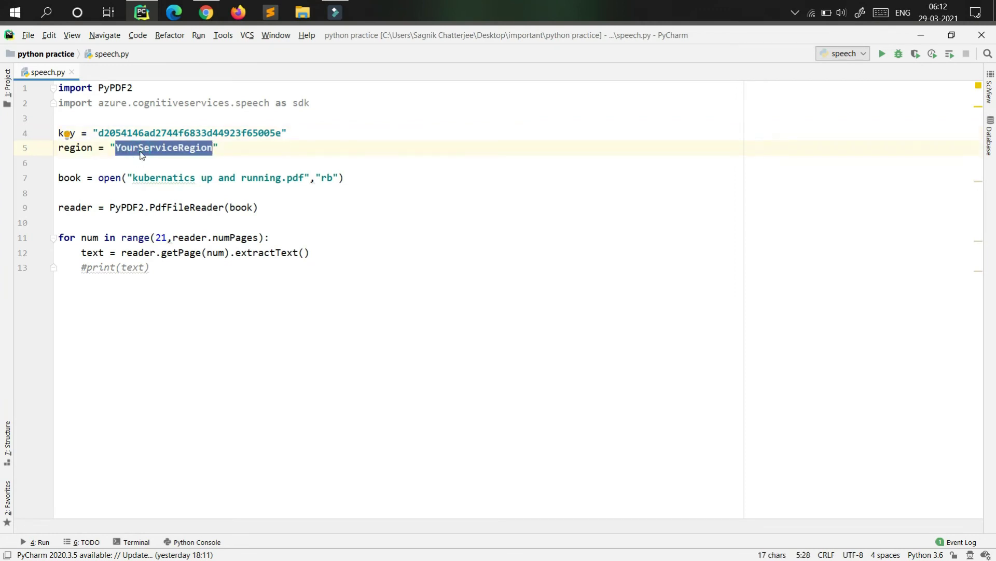
key("ctrl+v")
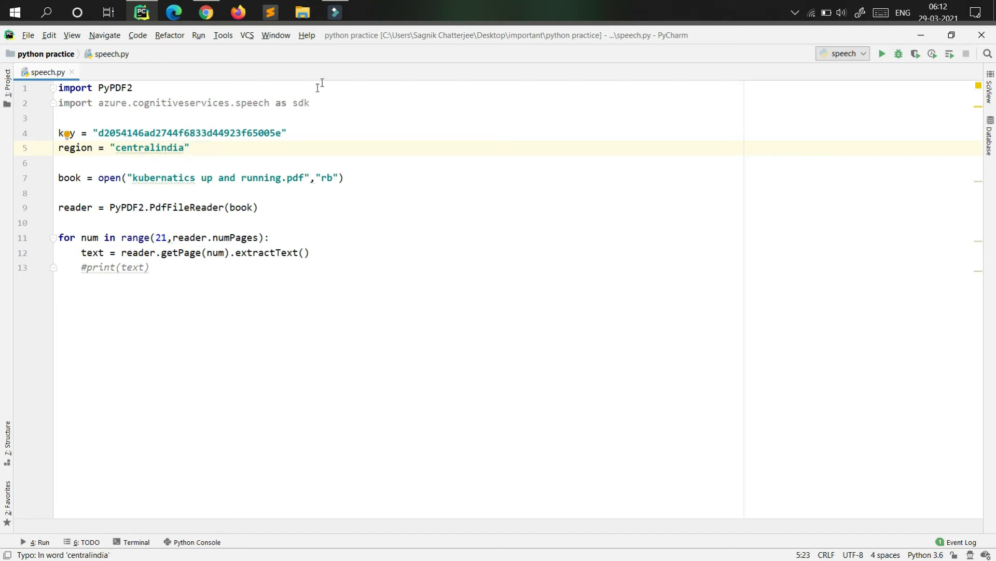
mouse_move(146, 140)
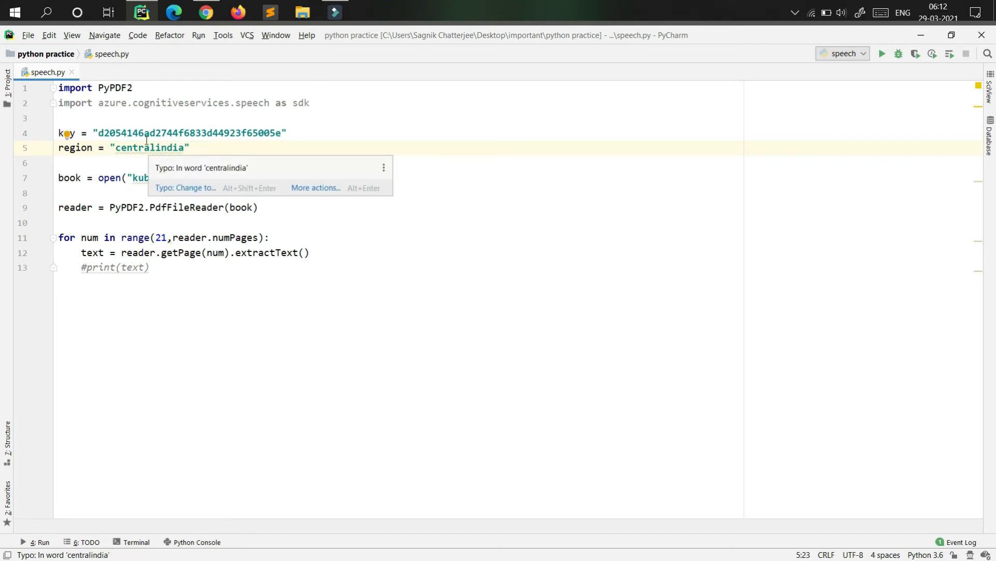
Switch to the audiobook article in Chrome and read the passage on creating a speech config instance with the subscription key and service region
key("alt+Tab")
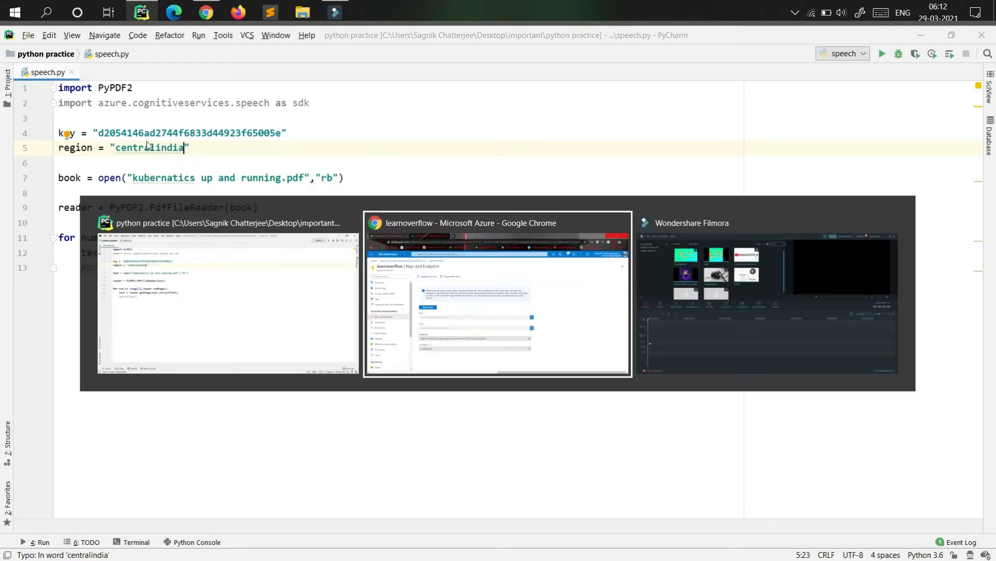
key("alt+Tab")
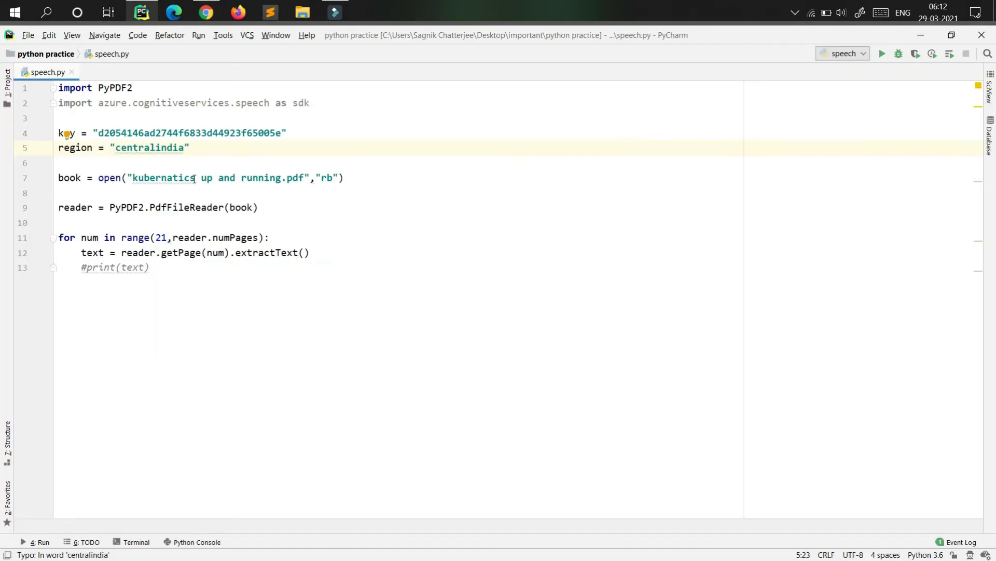
key("alt+Tab")
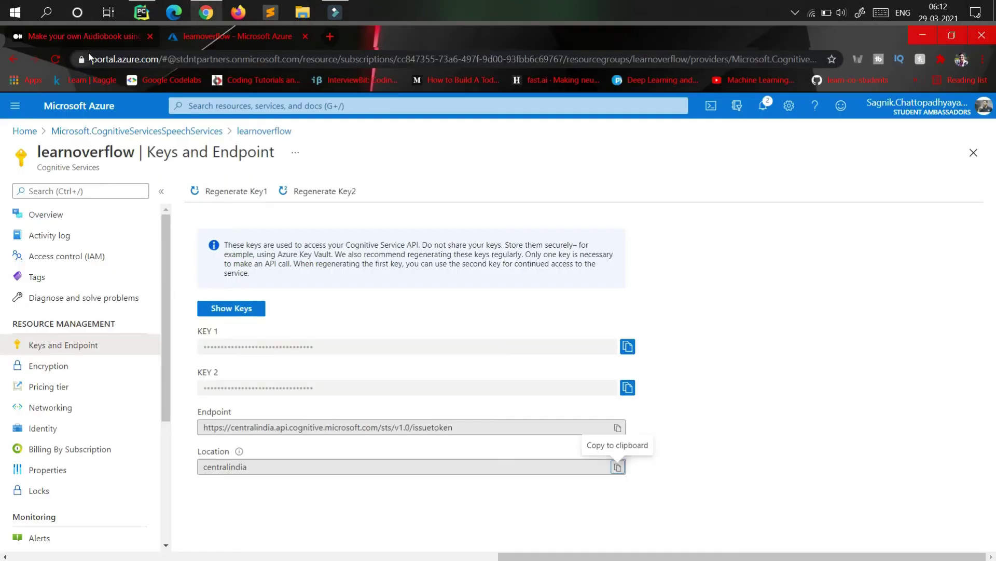
left_click(95, 33)
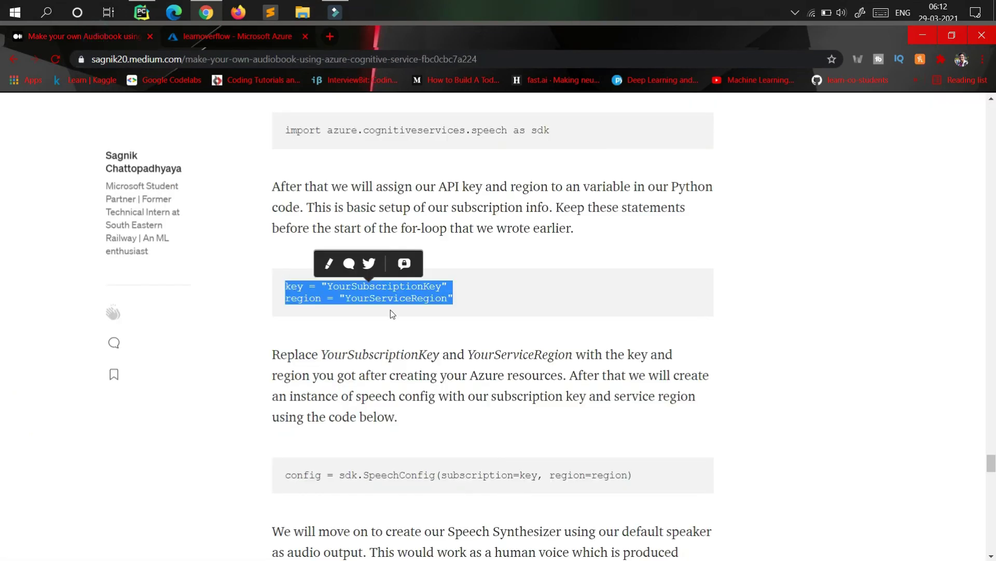
scroll(390, 309, "down", 3)
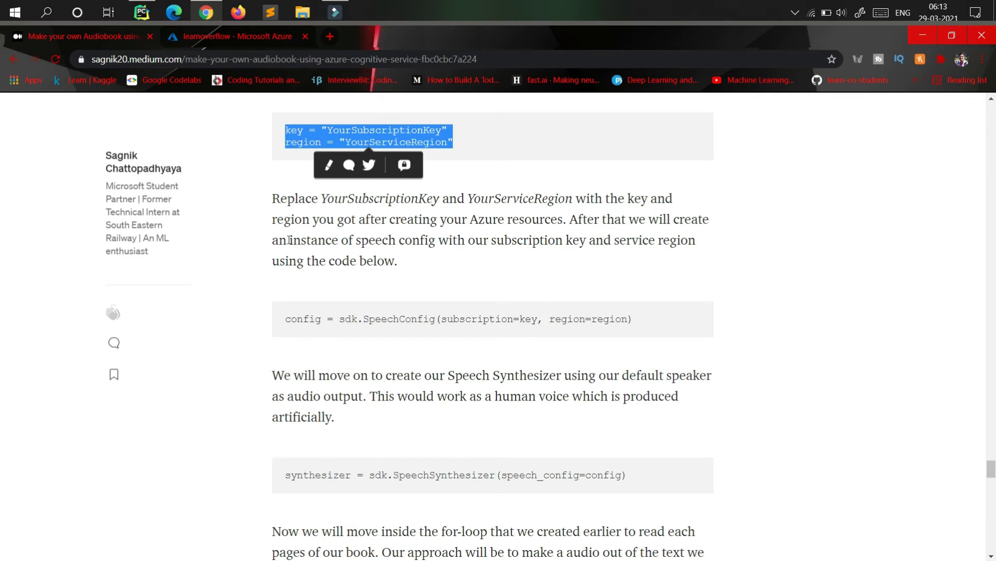
left_click_drag(425, 240, 712, 245)
scroll(548, 338, "down", 1)
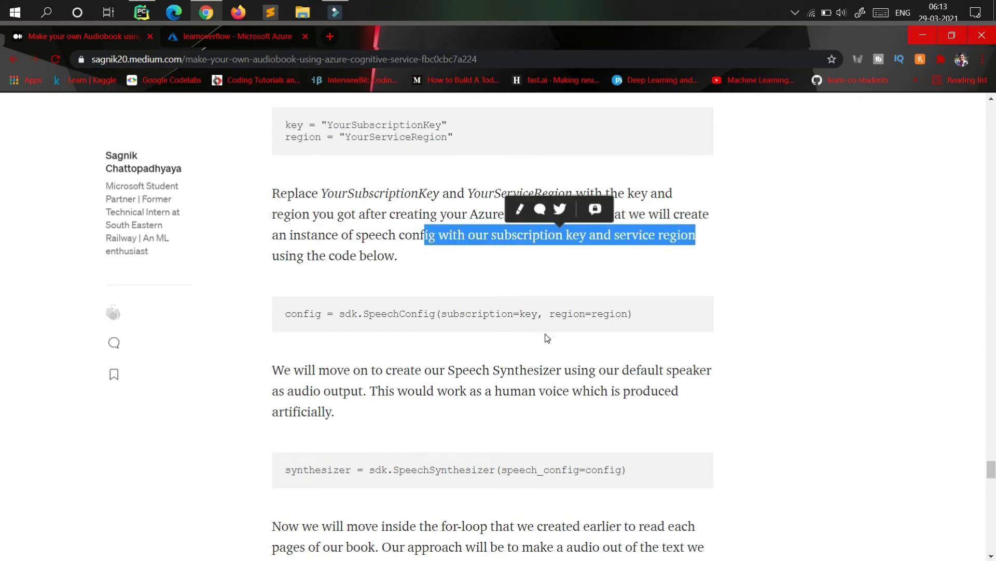
scroll(547, 338, "down", 1)
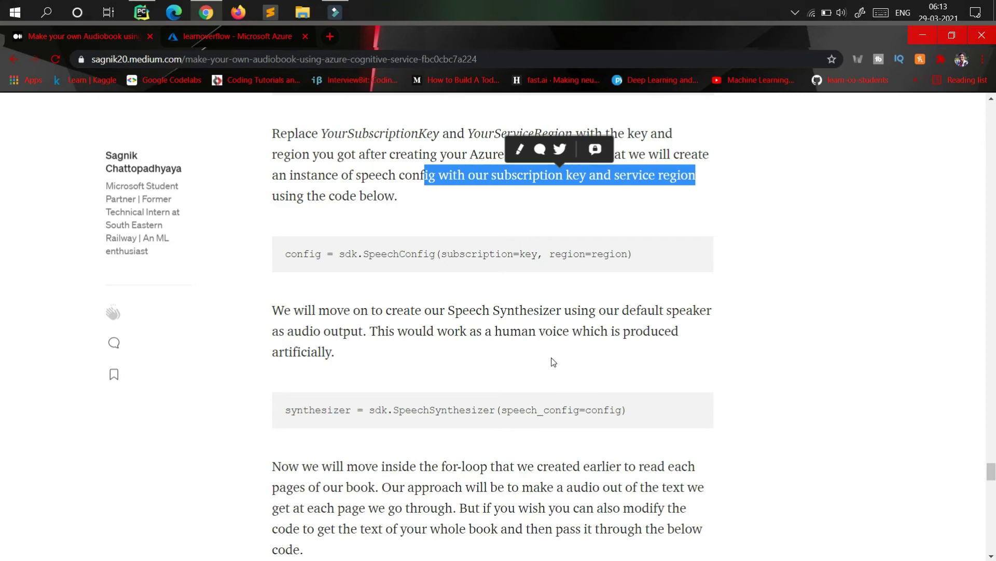
Copy "config = sdk.SpeechConfig(subscription=key, region=region)" from the article and insert it in PyCharm's speech.py below the region line, separated by a blank line
left_click_drag(638, 255, 268, 252)
key("ctrl+c")
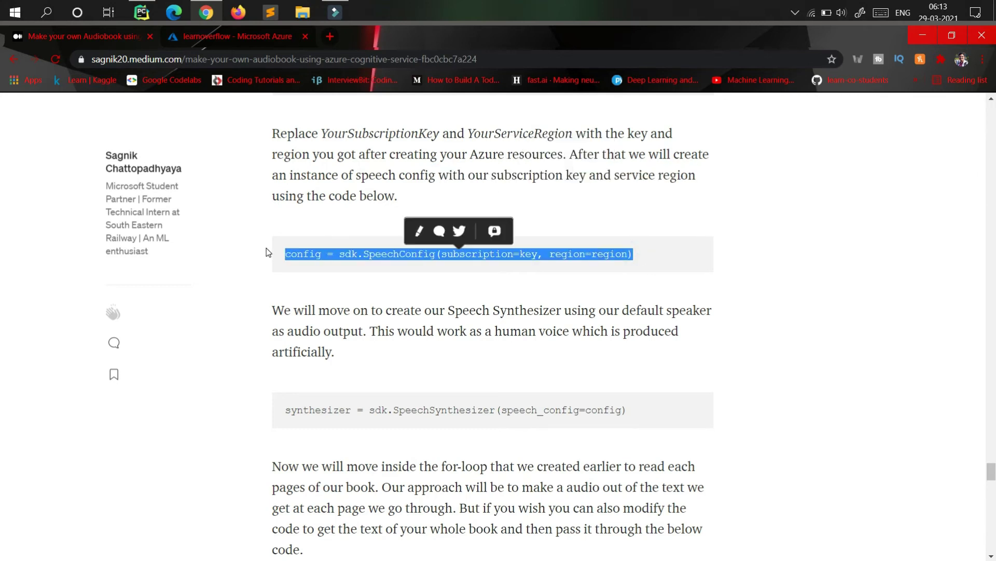
key("Tab")
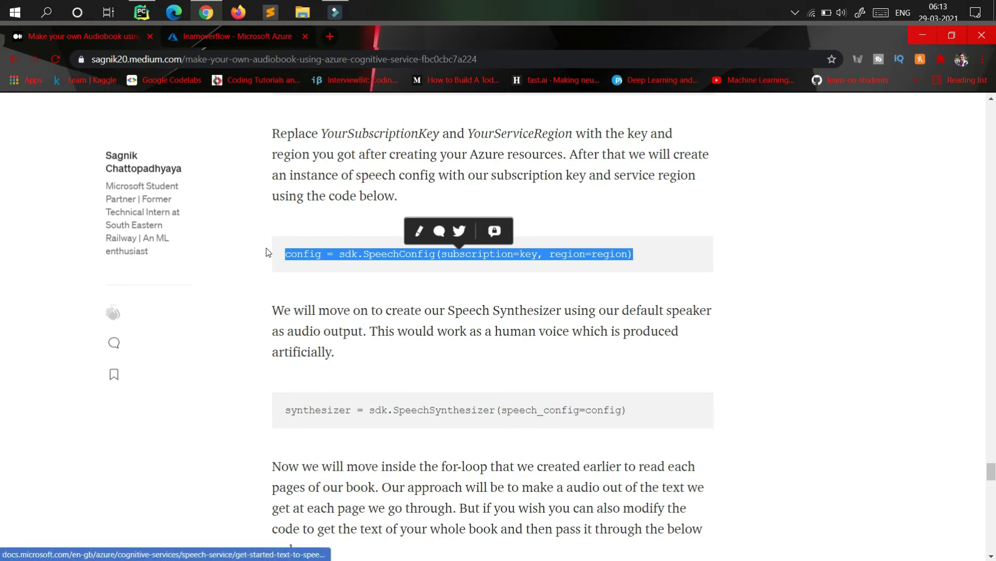
key("alt+Tab")
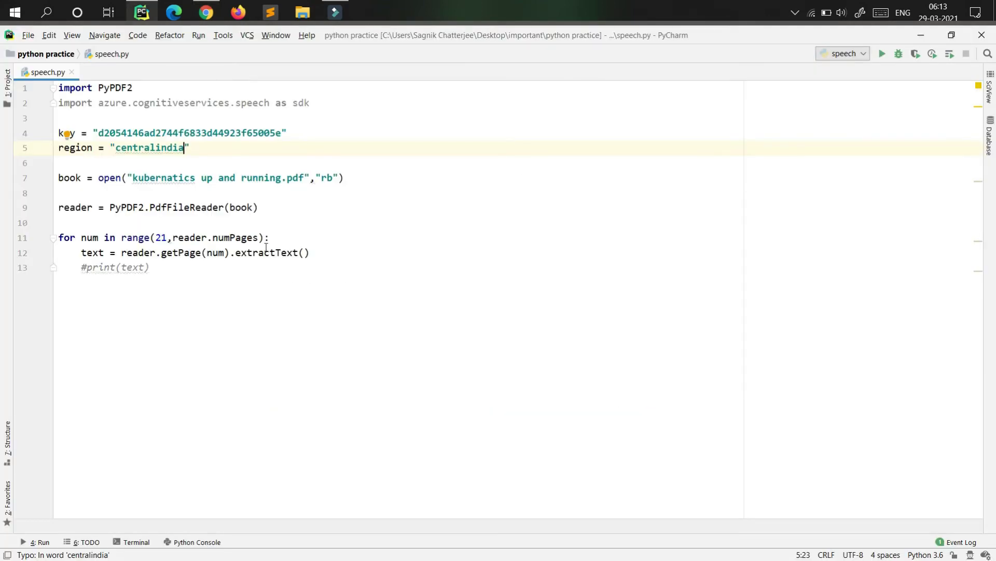
key("End")
key("Return")
key("Return")
key("ctrl+v")
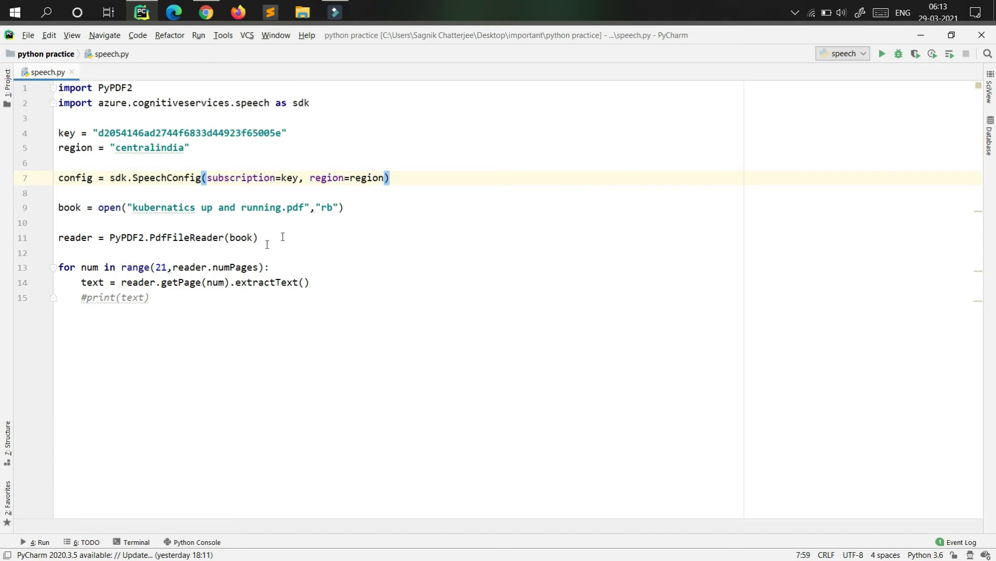
left_click(159, 177)
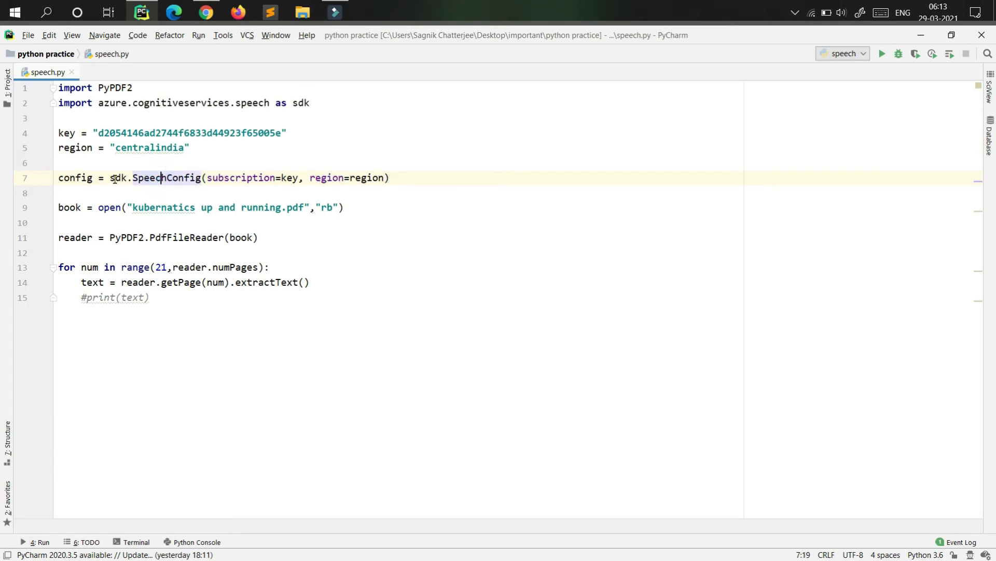
double_click(117, 177)
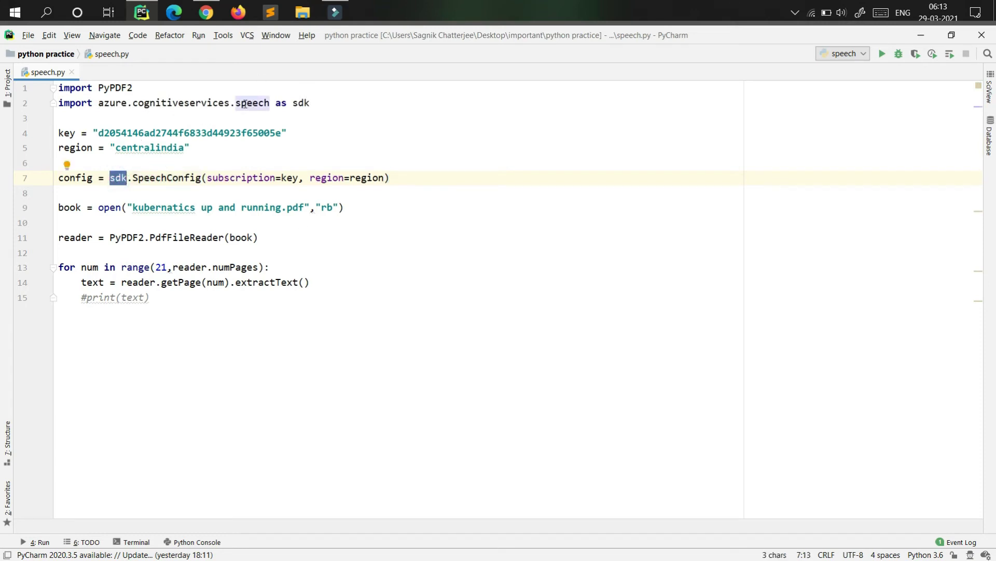
double_click(153, 177)
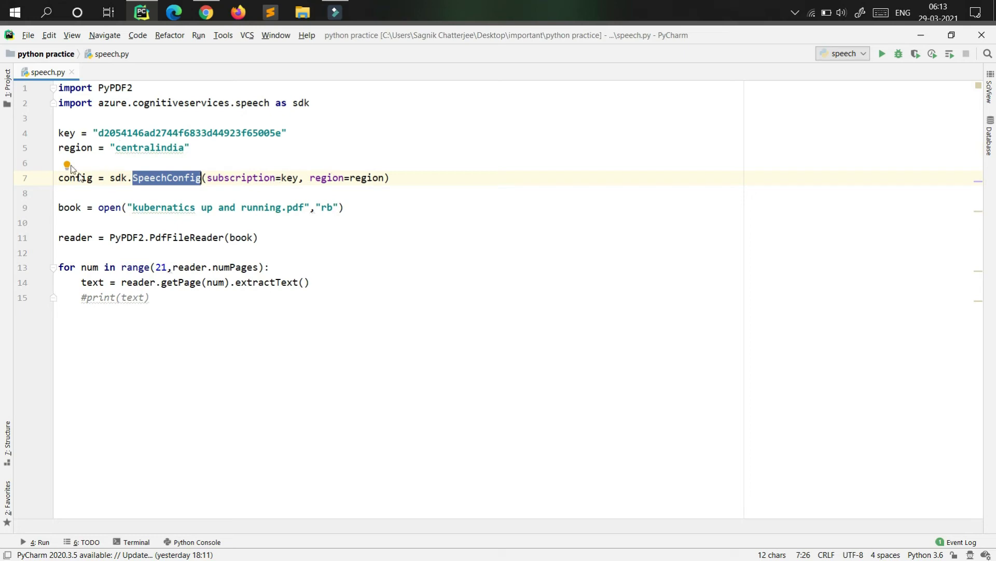
Switch back to the article in Chrome and copy the line "synthesizer = sdk.SpeechSynthesizer(speech_config=config)"
key("alt+Tab")
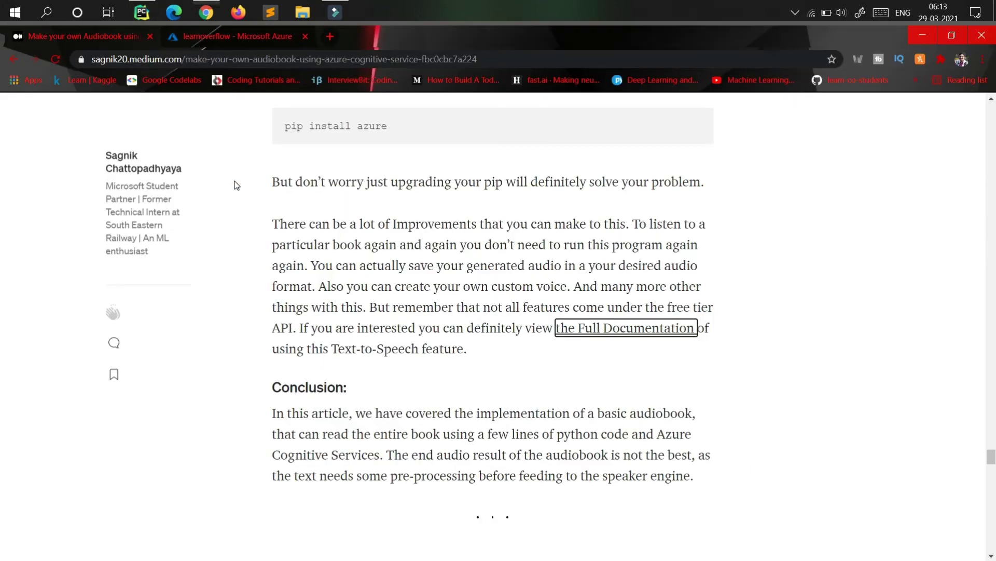
scroll(397, 287, "up", 15)
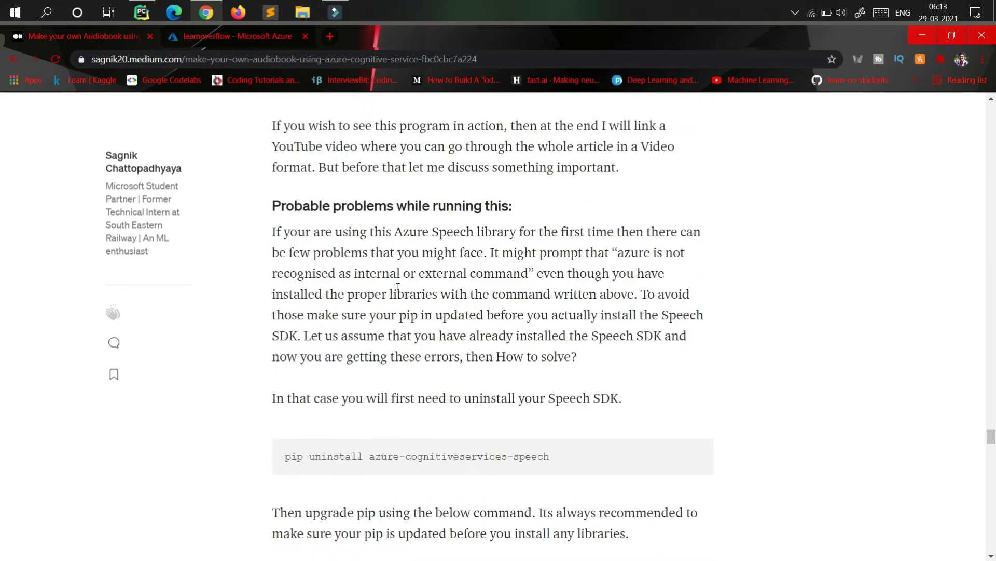
scroll(397, 288, "down", 5)
scroll(398, 288, "down", 2)
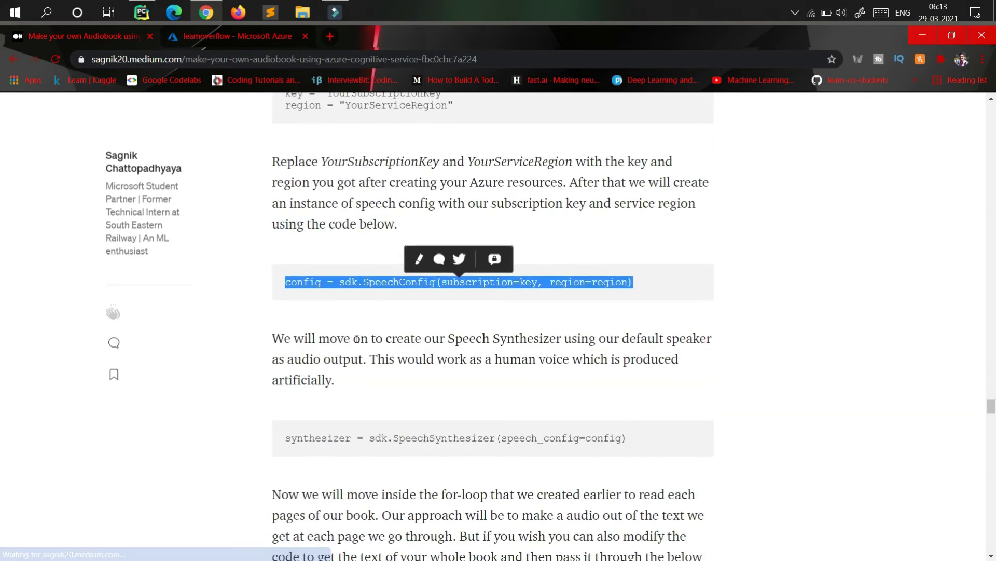
left_click(358, 338)
scroll(358, 338, "down", 2)
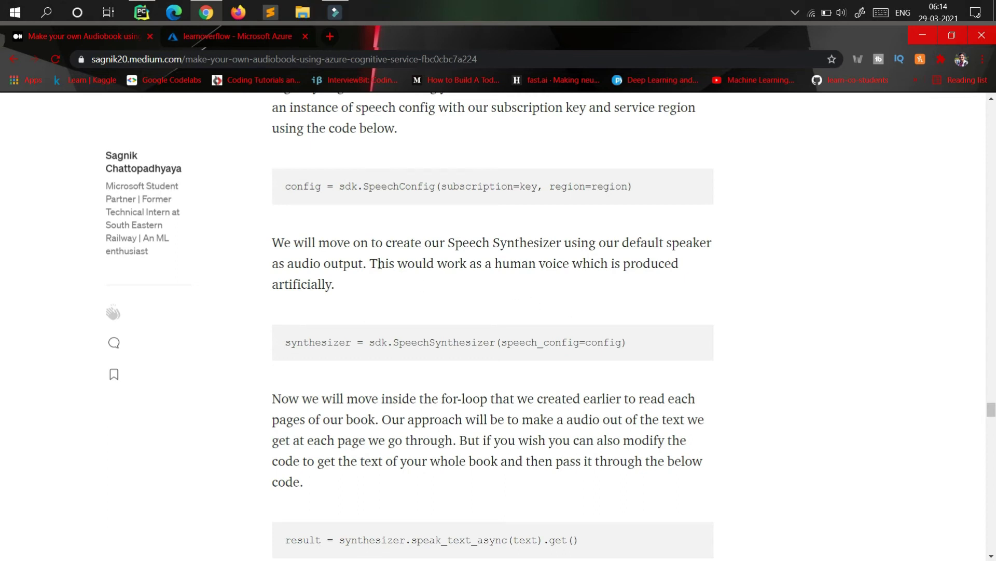
left_click_drag(285, 343, 663, 337)
key("ctrl+c")
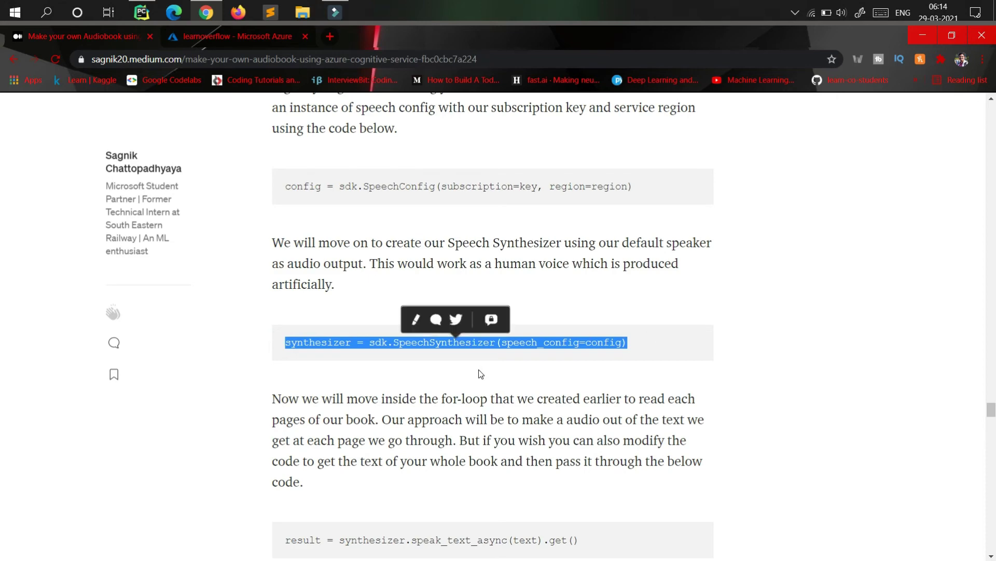
Insert the copied SpeechSynthesizer line directly below the config line in PyCharm's speech.py
key("alt+Tab")
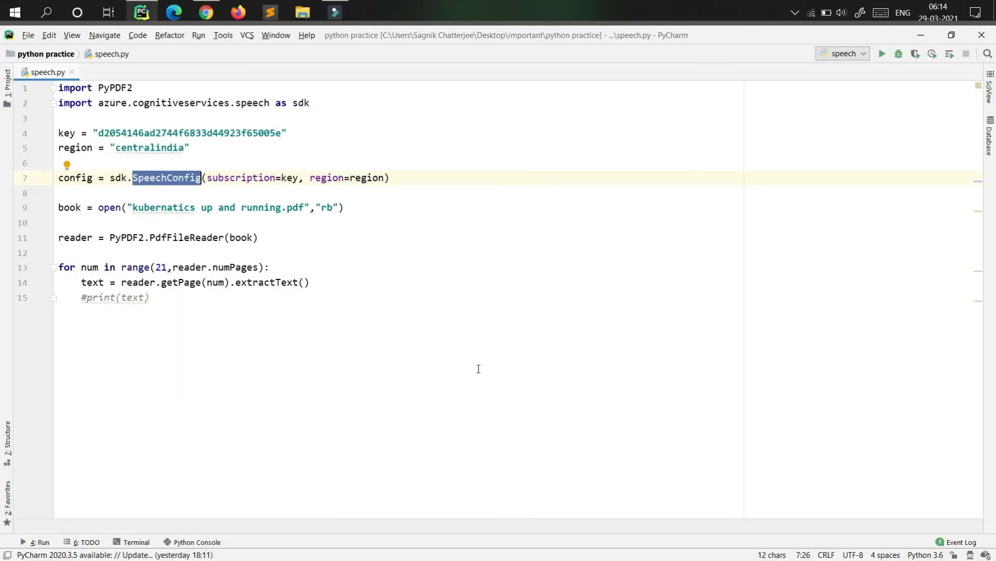
key("shift+Right")
key("shift+Right")
key("shift+Right")
key("shift+Right")
key("Right")
key("Right")
key("Right")
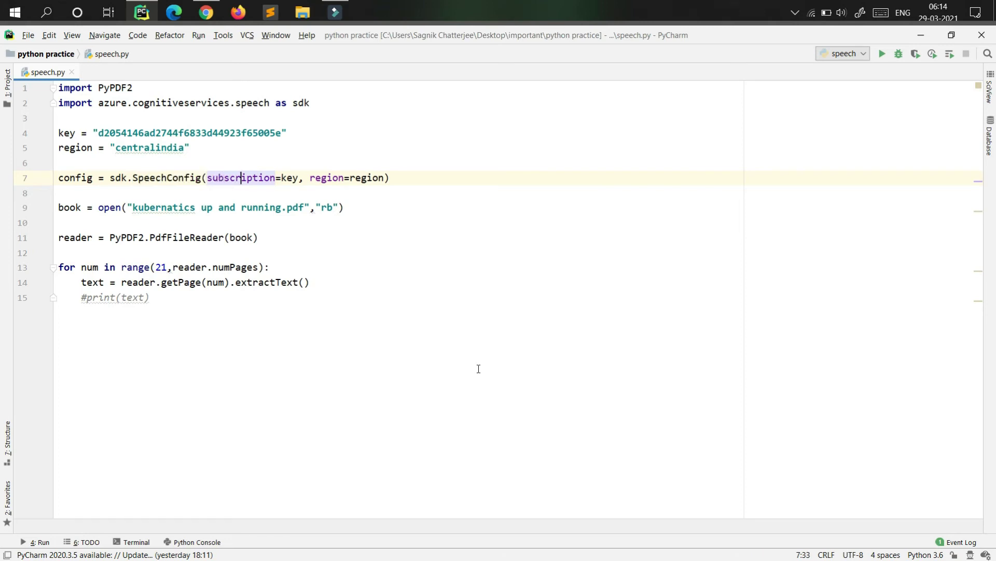
key("ctrl+Right")
key("ctrl+Right")
key("ctrl+Right")
key("ctrl+Right")
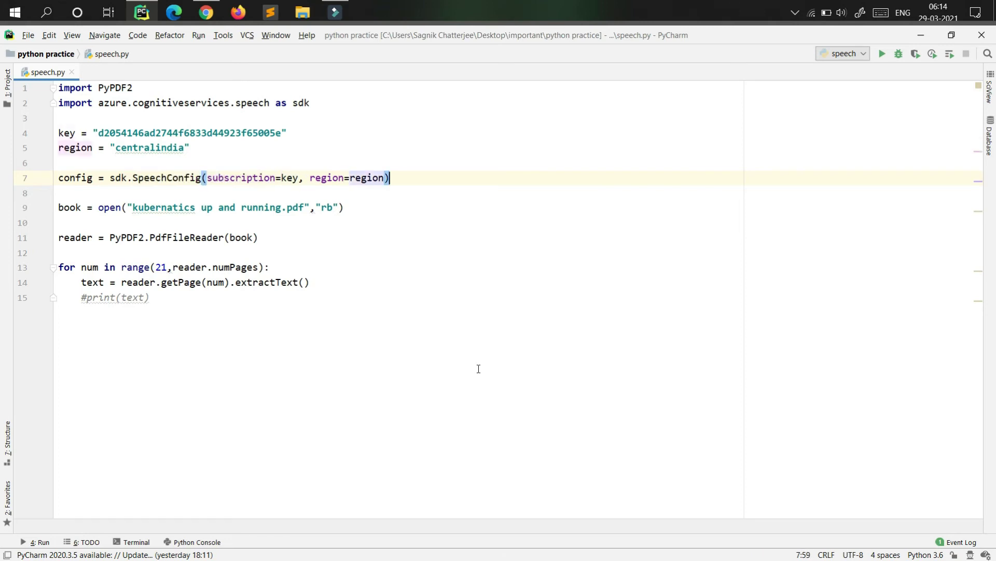
key("Return")
key("ctrl+v")
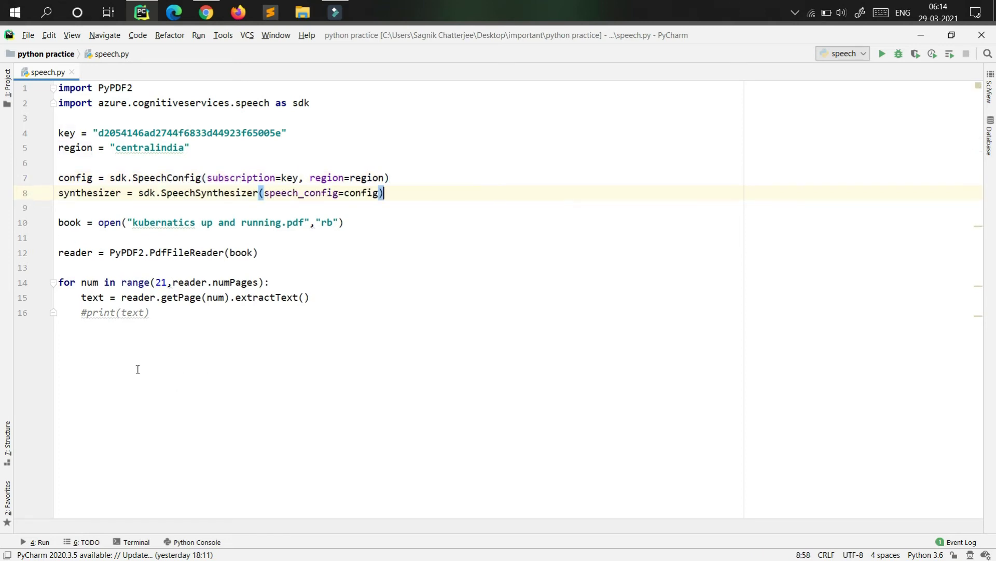
double_click(95, 193)
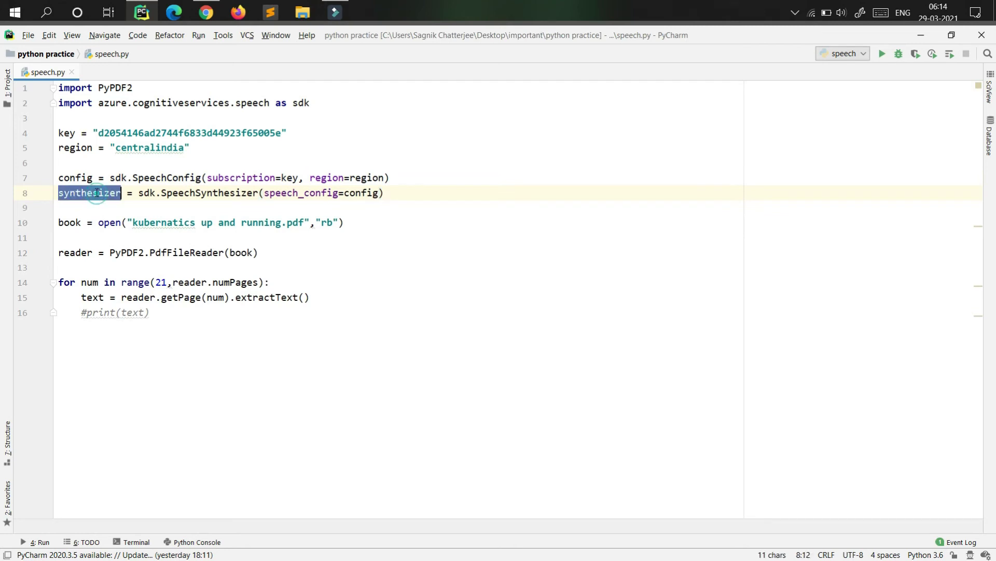
Review how the synthesizer line uses SpeechSynthesizer with its speech_config argument and the config variable from the line above
left_click(140, 203)
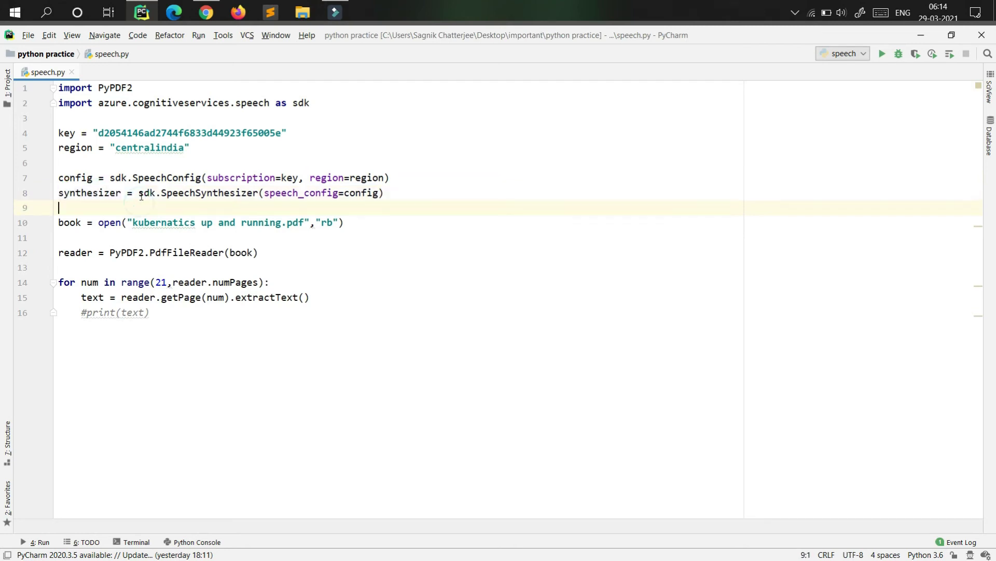
left_click(143, 193)
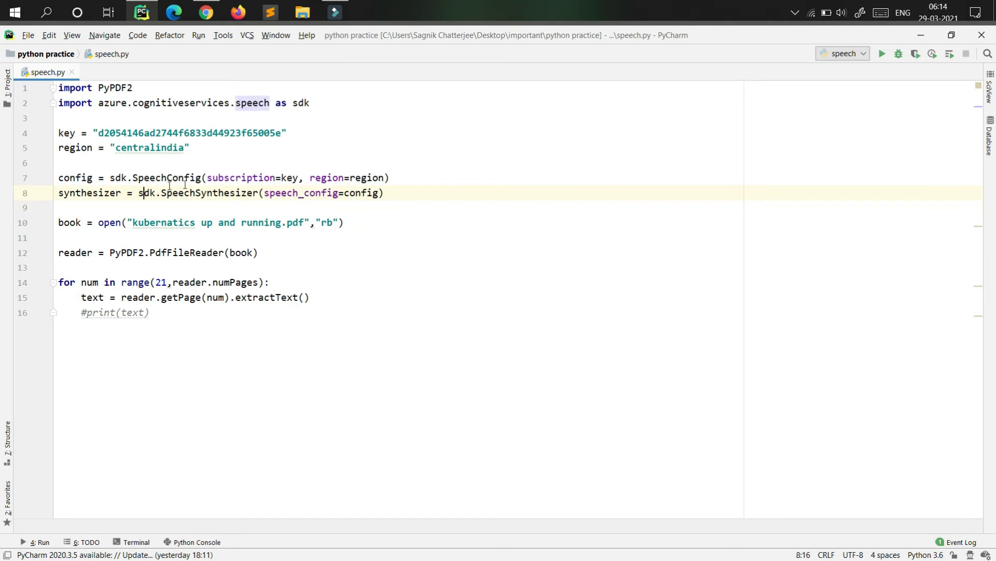
double_click(201, 193)
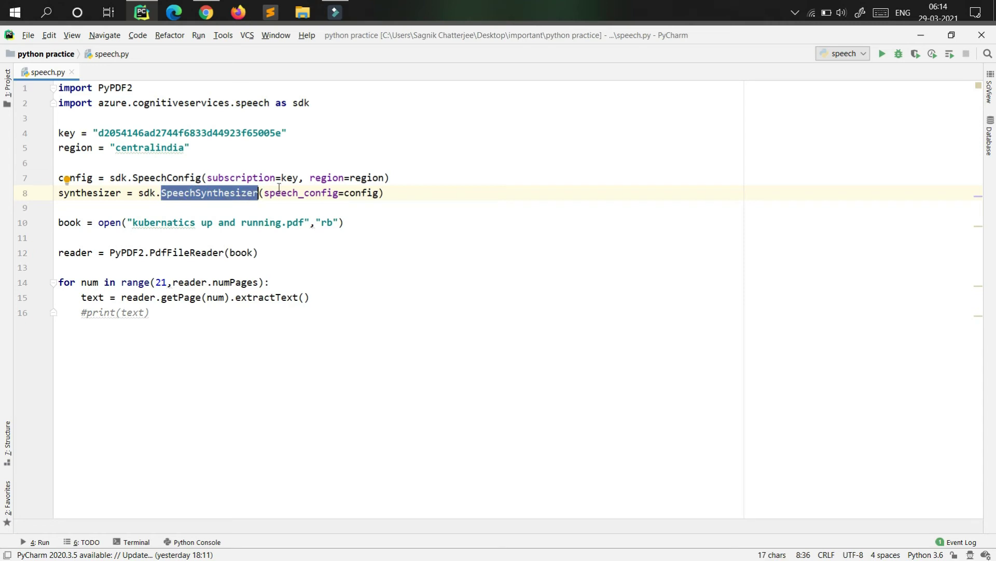
double_click(319, 193)
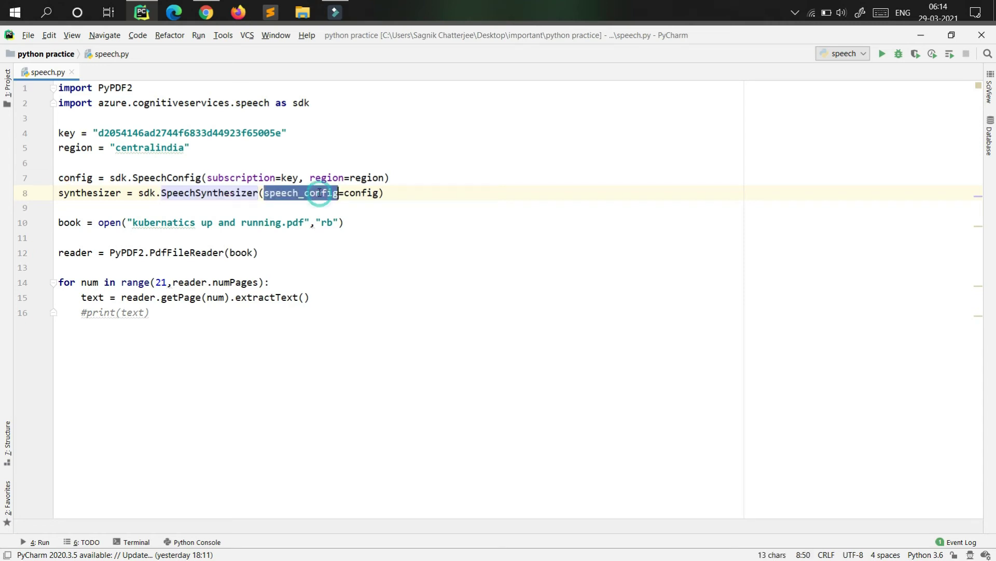
left_click(162, 178)
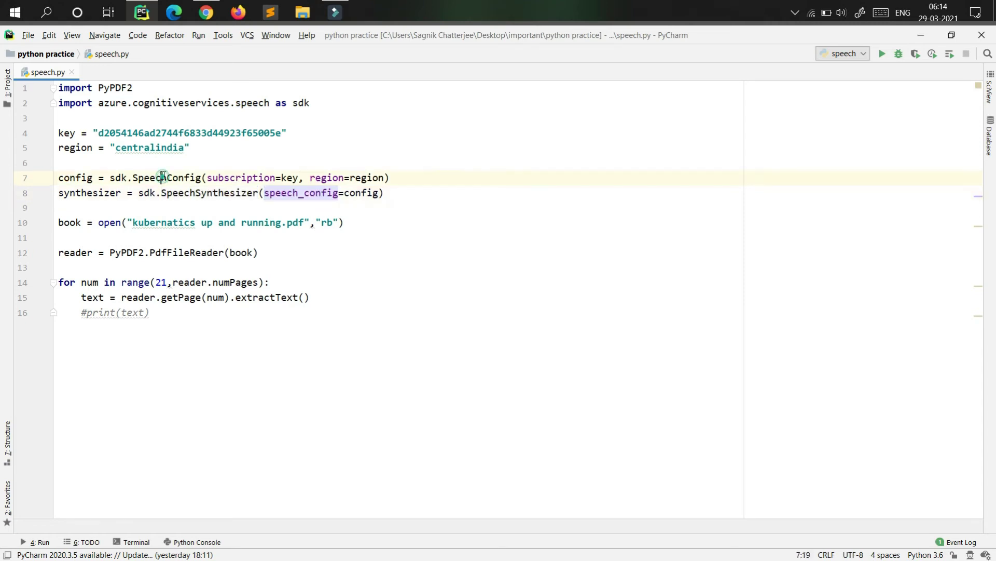
double_click(361, 193)
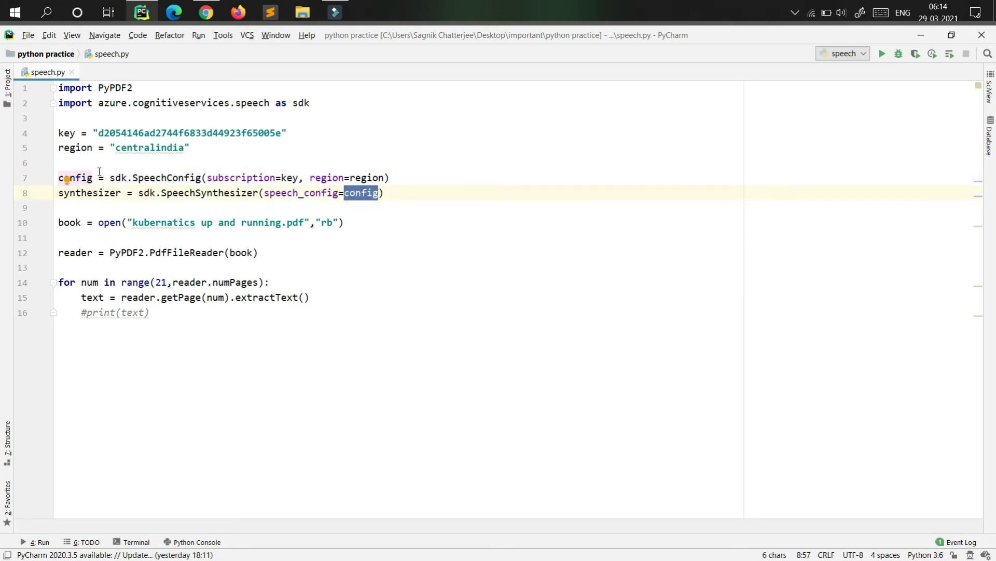
left_click(407, 174)
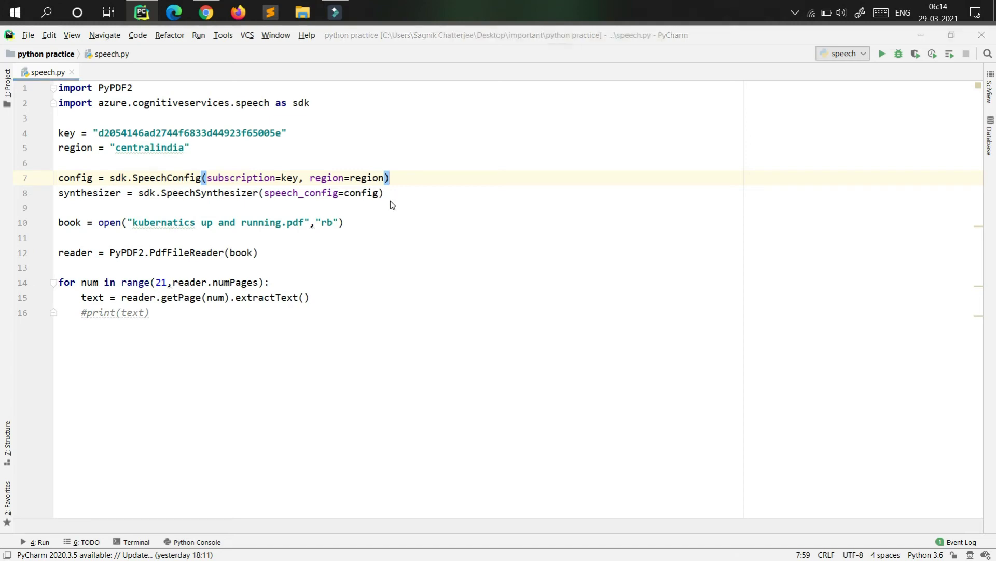
Switch to the audiobook article in Chrome and copy the line "result = synthesizer.speak_text_async(text).get()"
key("alt+Tab")
left_click(378, 391)
scroll(378, 391, "down", 3)
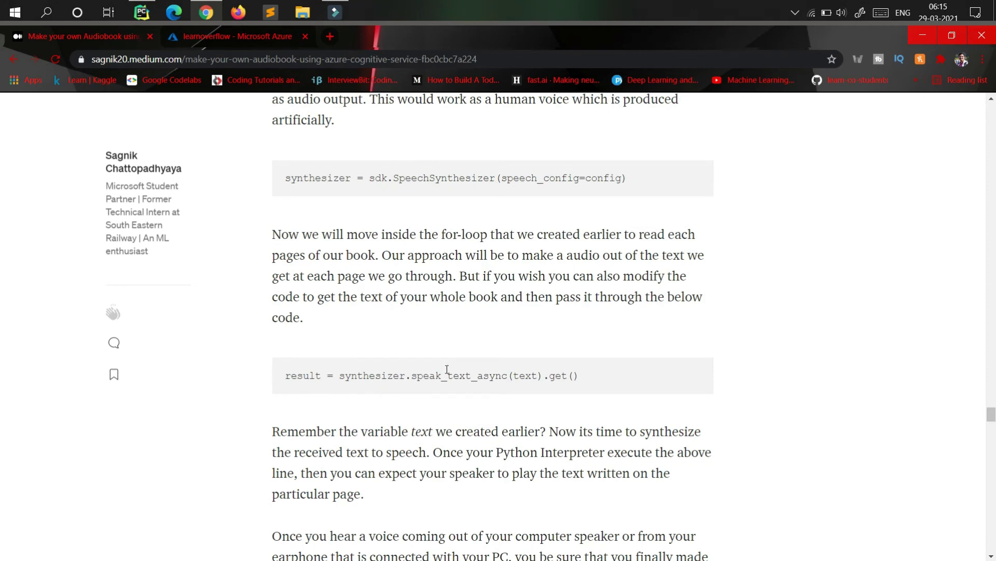
scroll(447, 369, "down", 1)
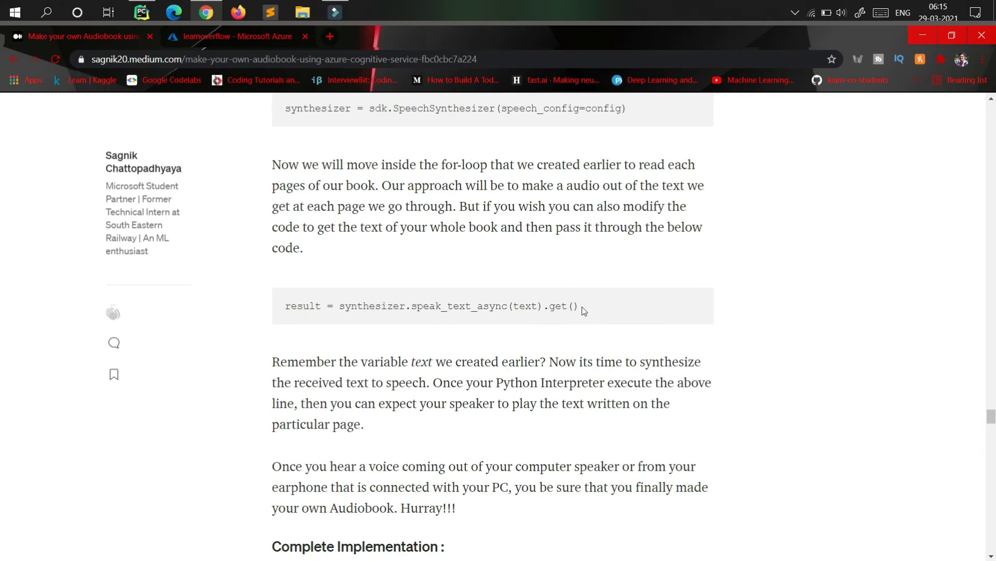
left_click(582, 305)
left_click_drag(394, 295, 267, 310)
key("ctrl+c")
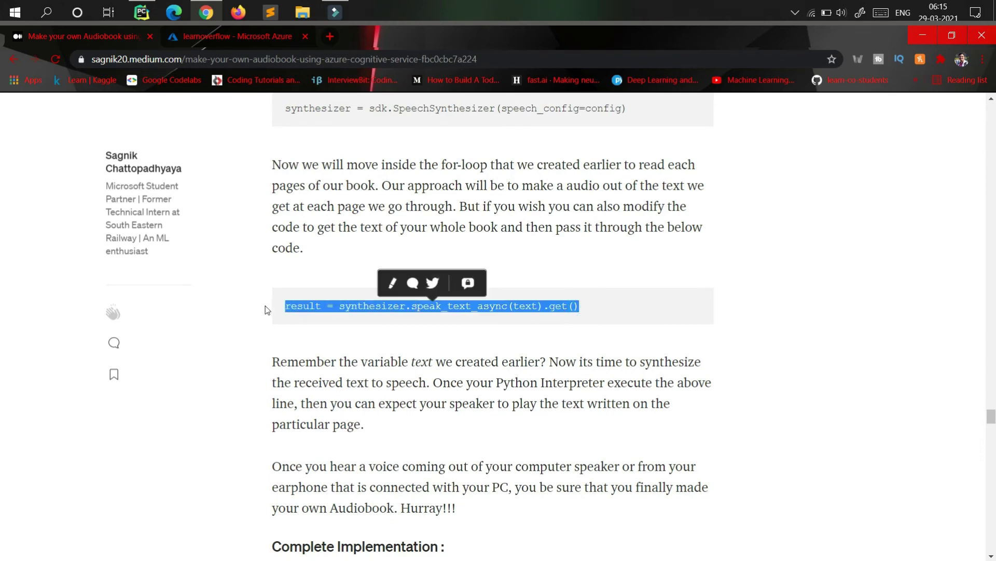
Switch to PyCharm and insert the copied speak_text_async line in the for loop of speech.py, below the commented-out print
key("alt+Tab")
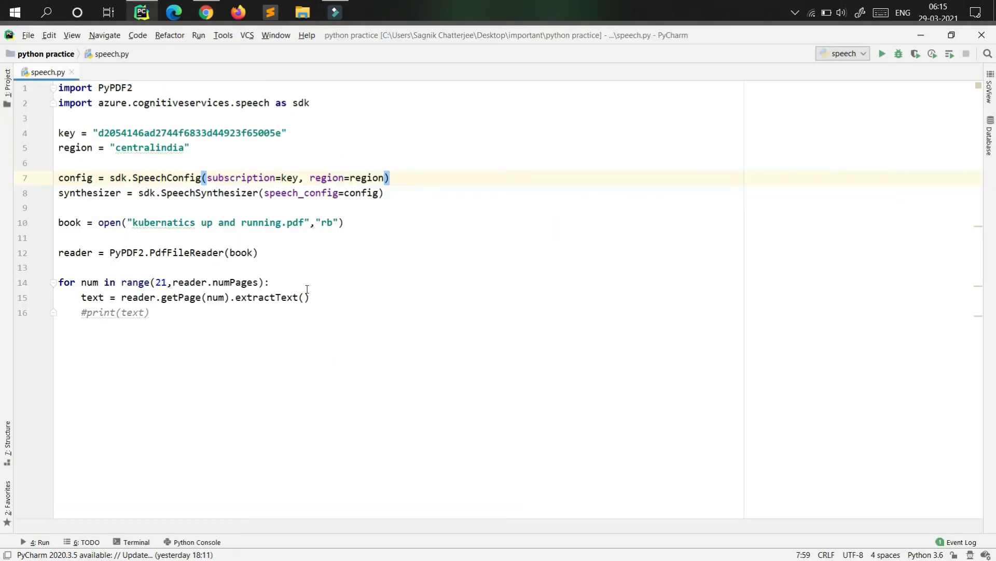
left_click(323, 298)
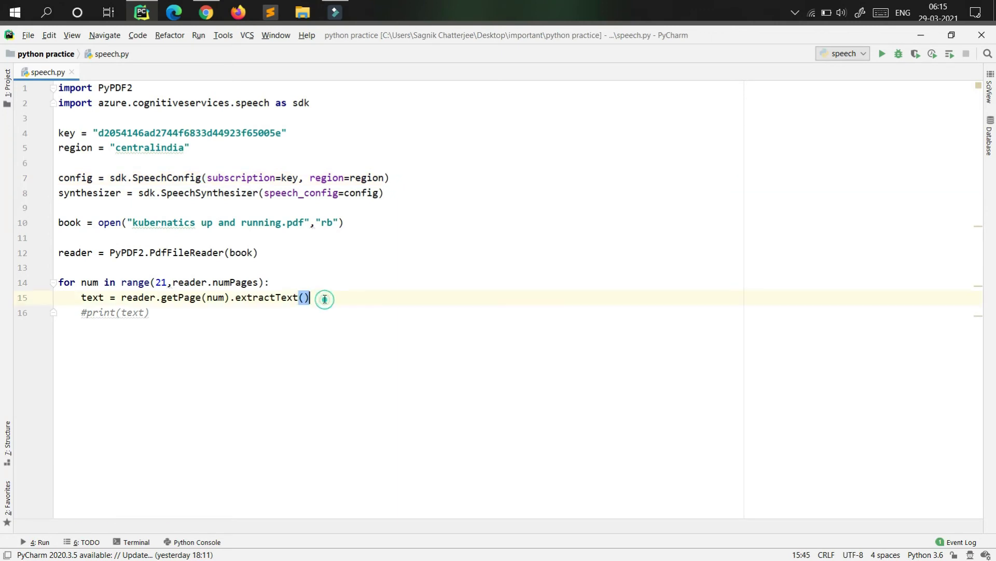
left_click(272, 311)
key("Return")
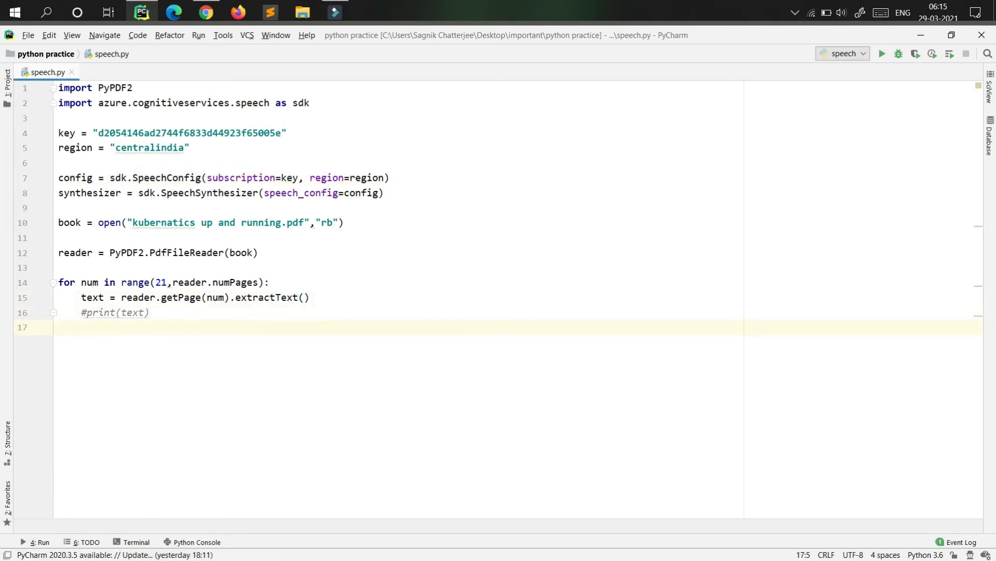
key("ctrl+v")
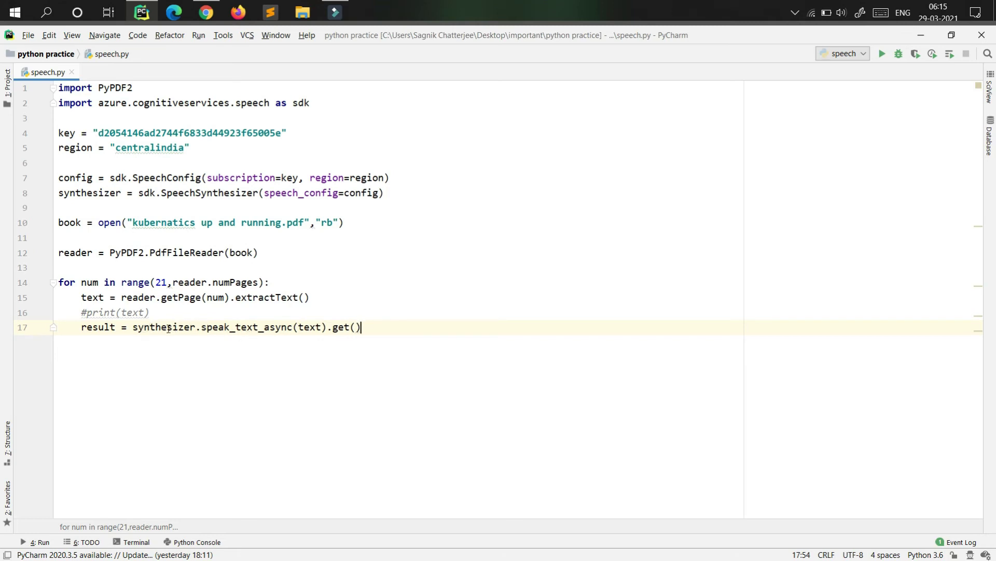
Examine the synthesizer, speak_text_async and text parts of the new line, and check the article's explanation of it in Chrome
double_click(189, 326)
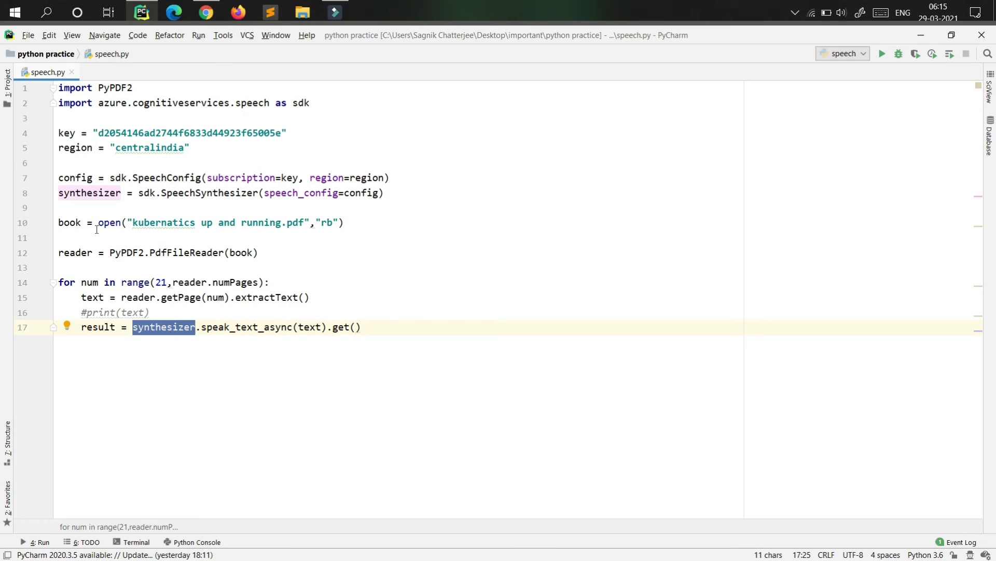
double_click(219, 326)
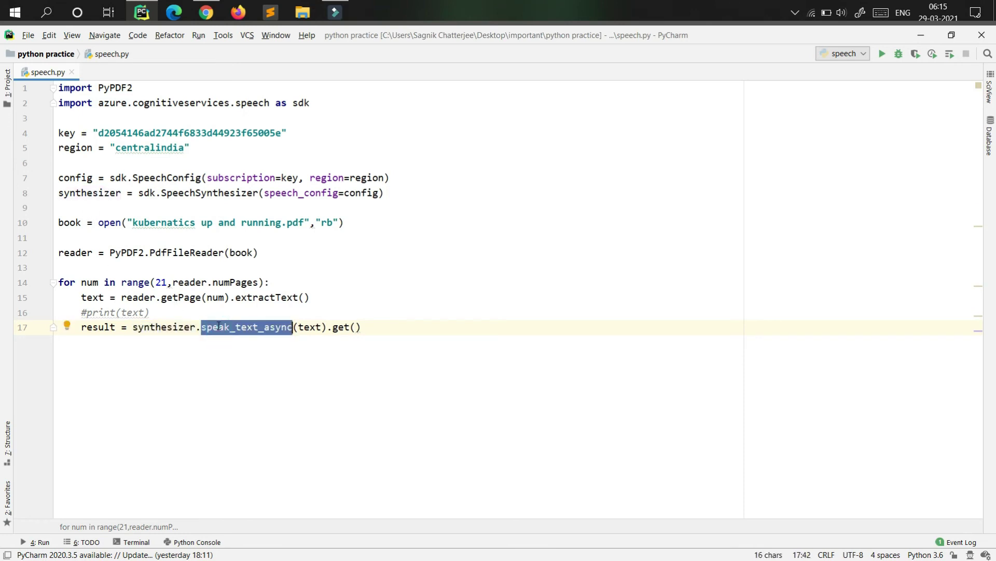
left_click(275, 328)
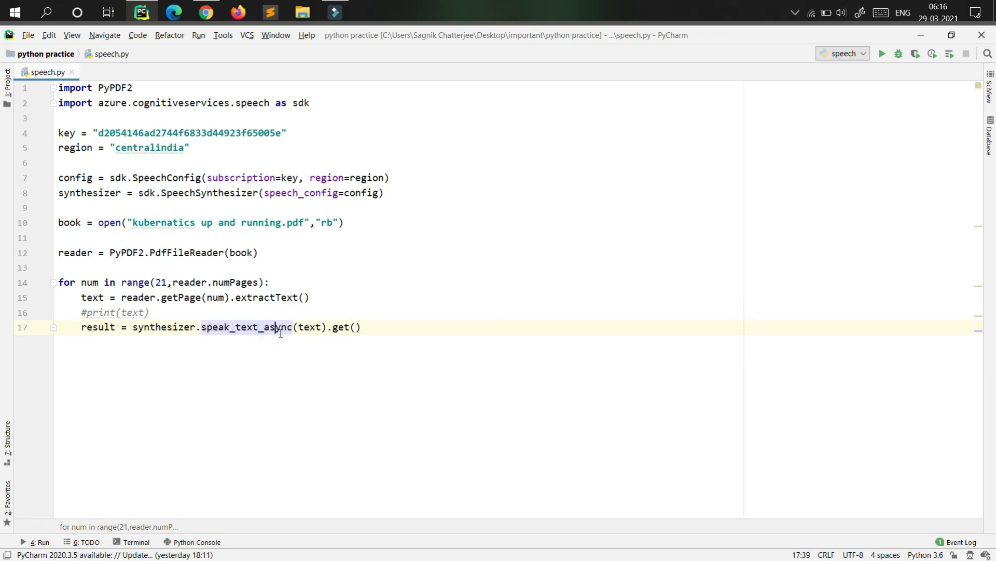
double_click(308, 327)
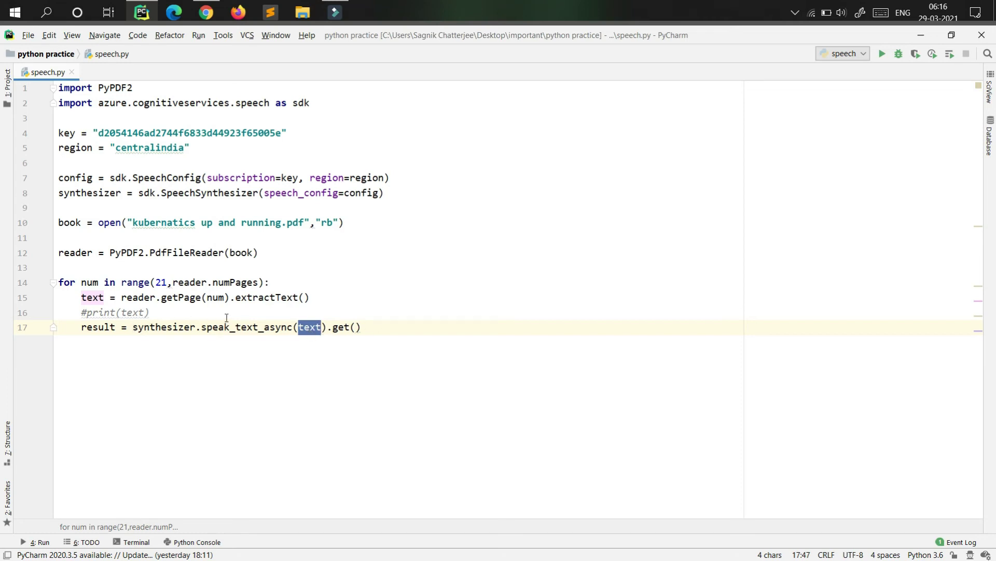
key("alt+Tab")
scroll(441, 429, "down", 1)
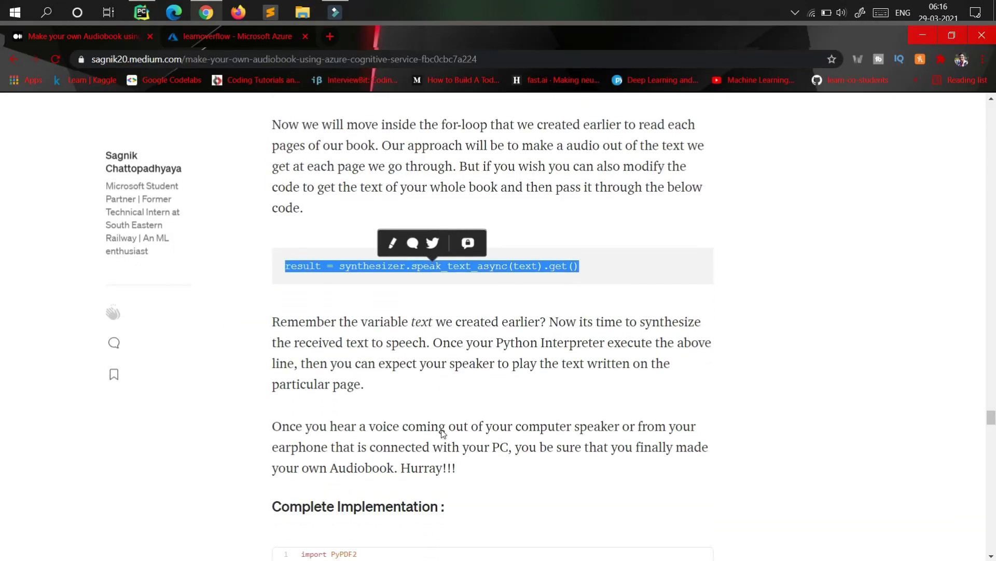
scroll(441, 429, "up", 1)
Return to PyCharm and run speech.py to have the PDF read aloud
key("alt+Tab")
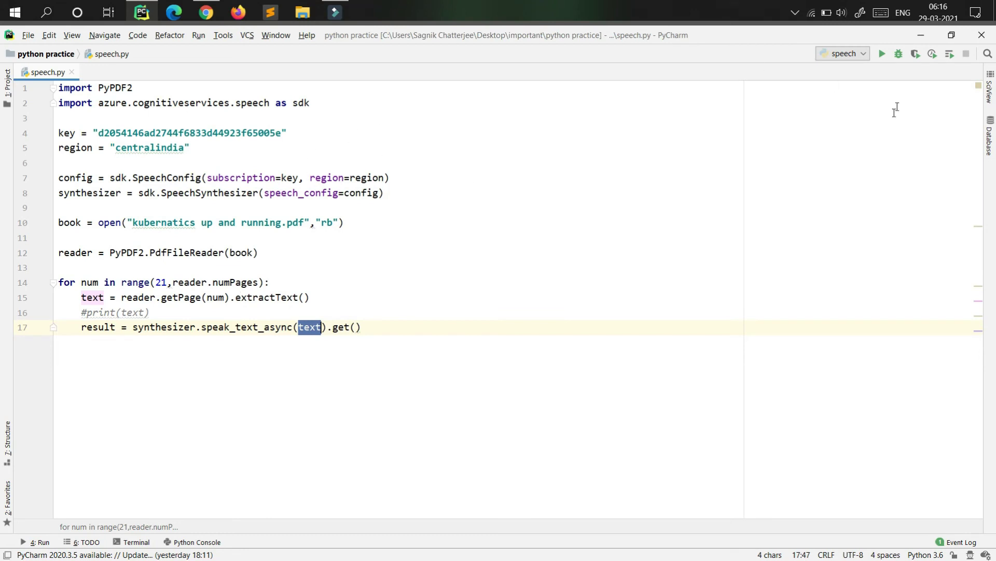
left_click(597, 165)
right_click(596, 265)
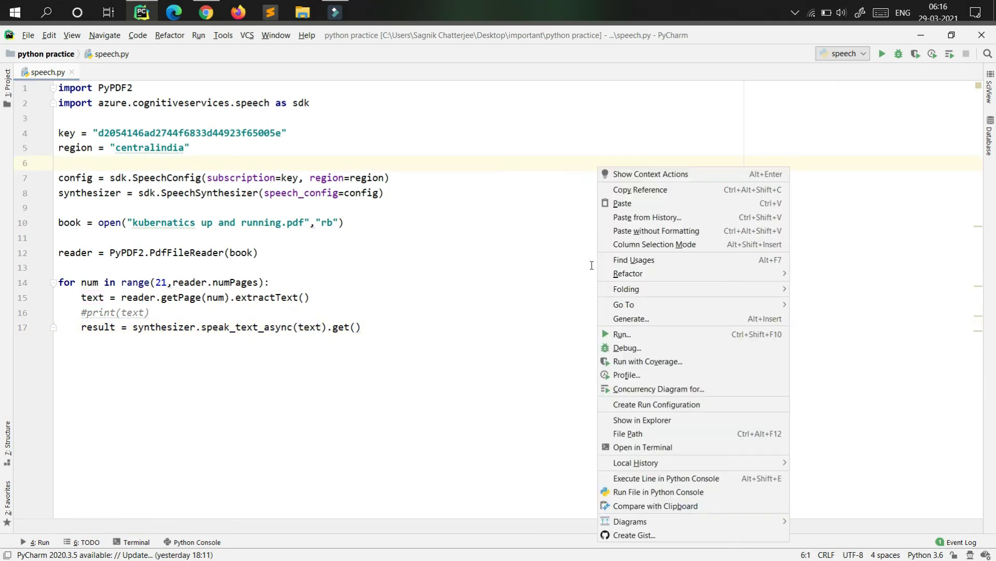
left_click(652, 334)
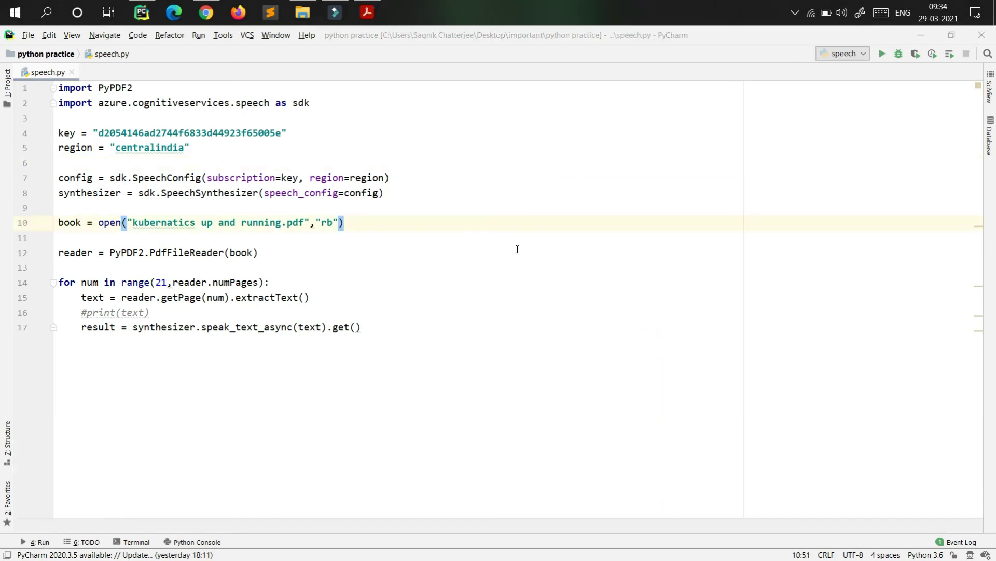
right_click(503, 235)
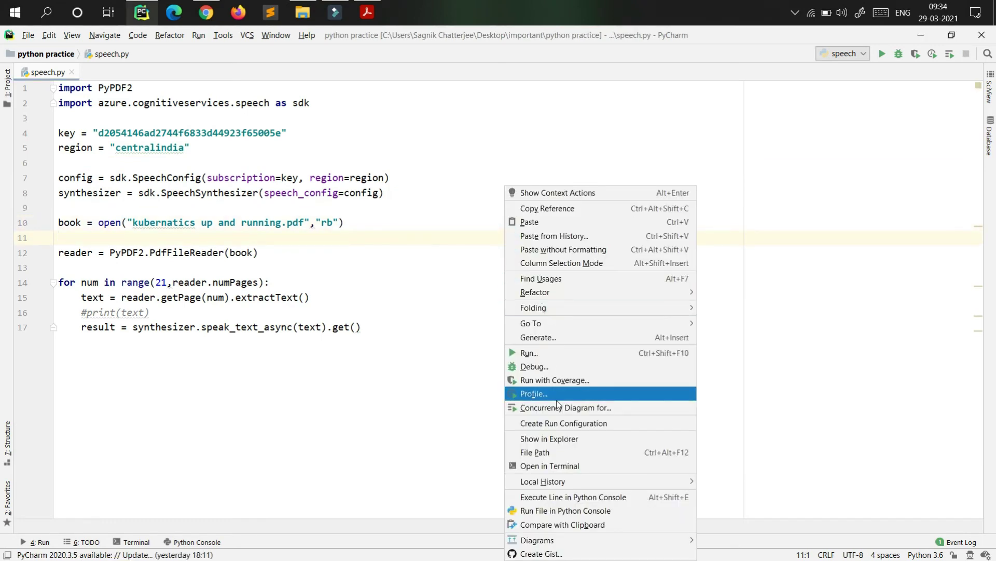
left_click(562, 352)
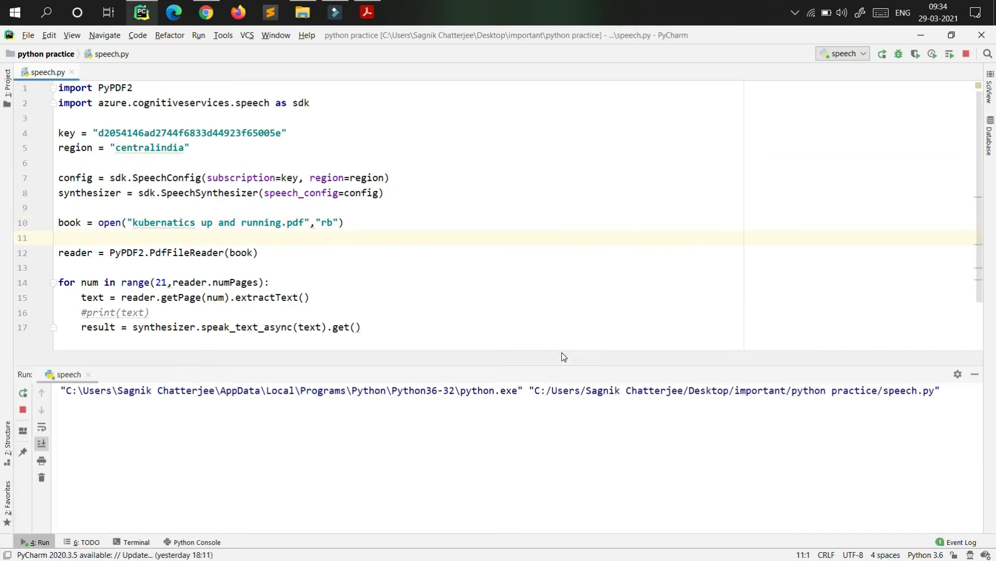
Switch to the Kubernetes PDF in Acrobat Reader, widen its window, and follow the spoken text in the Chapter 1 opening paragraph
left_click(367, 11)
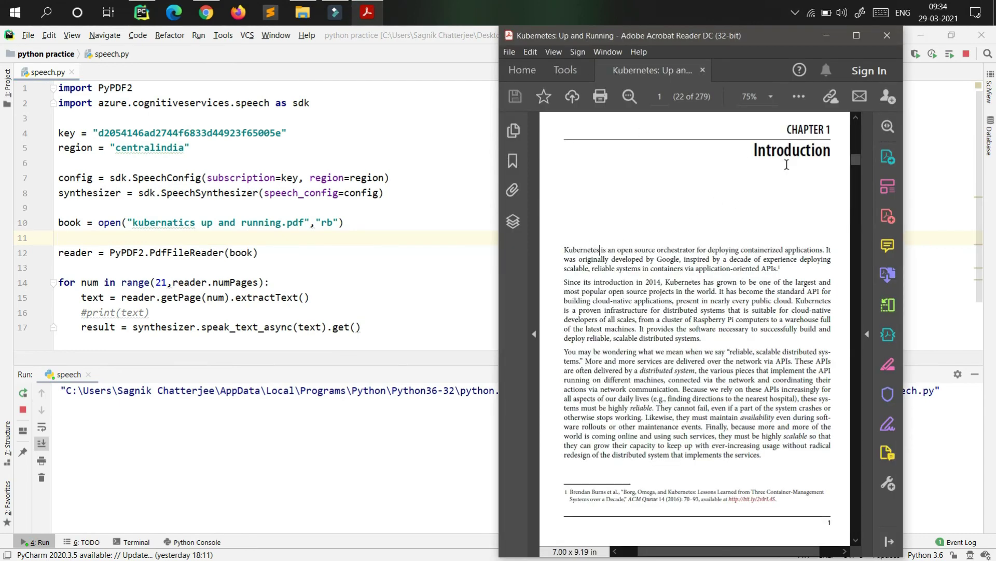
left_click_drag(905, 195, 958, 207)
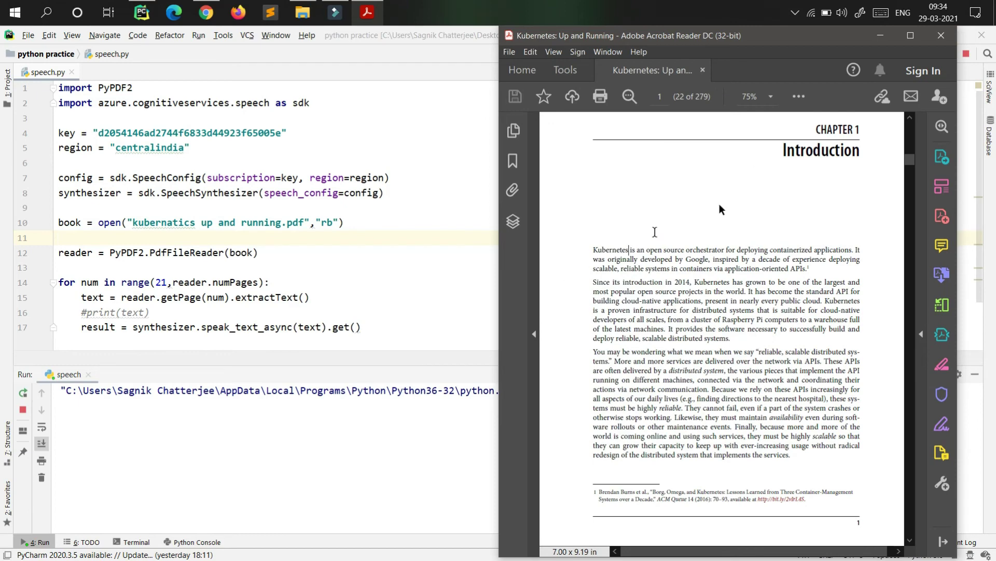
left_click(593, 253)
left_click_drag(603, 251, 775, 281)
left_click(746, 273)
left_click_drag(594, 258, 652, 263)
mouse_move(773, 260)
left_mouse_down()
mouse_move(714, 269)
mouse_move(862, 260)
mouse_move(630, 268)
mouse_move(811, 265)
left_mouse_up()
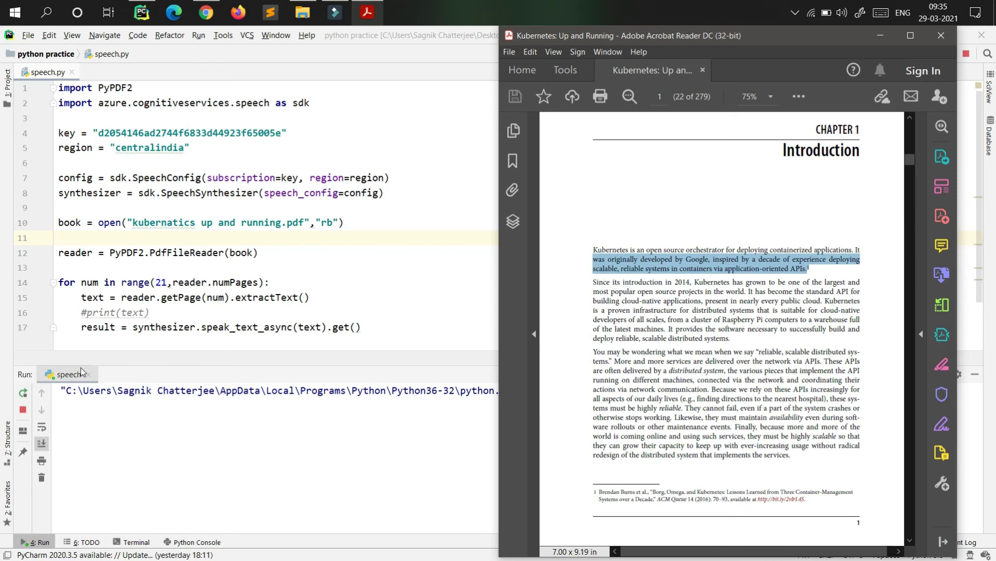
Stop the running speech script in PyCharm and hide the run output and project file list
left_click(20, 411)
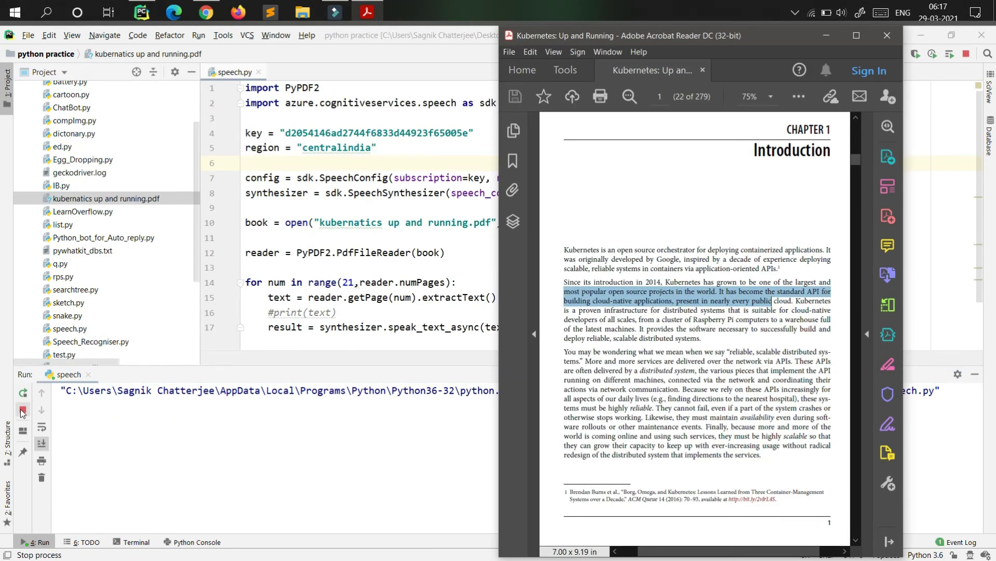
left_click(22, 411)
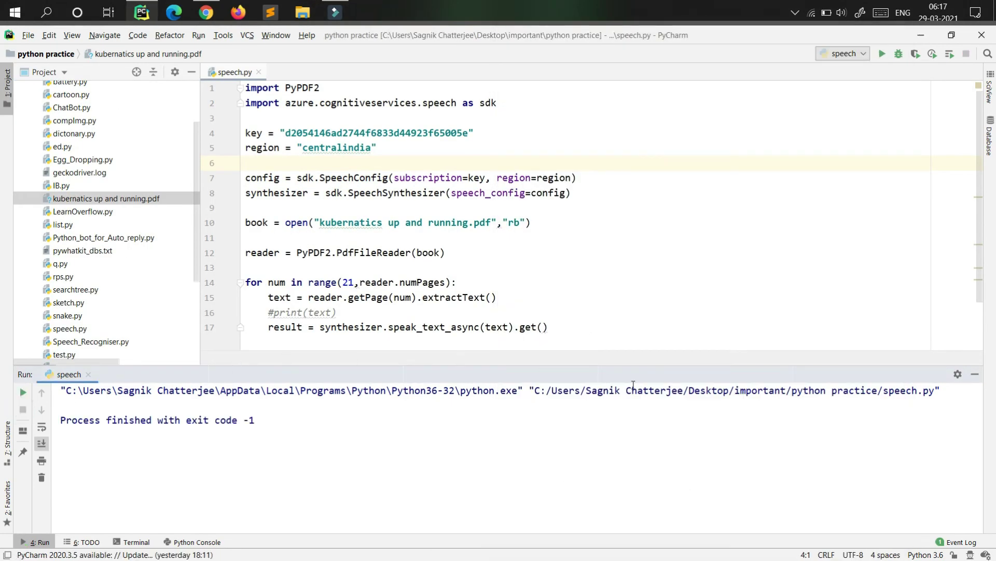
left_click(975, 375)
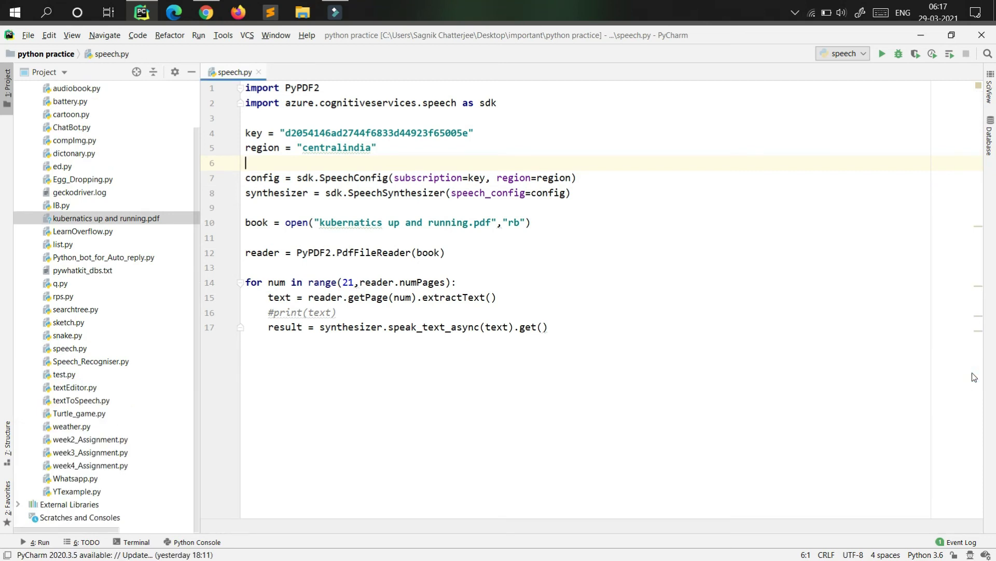
left_click(192, 71)
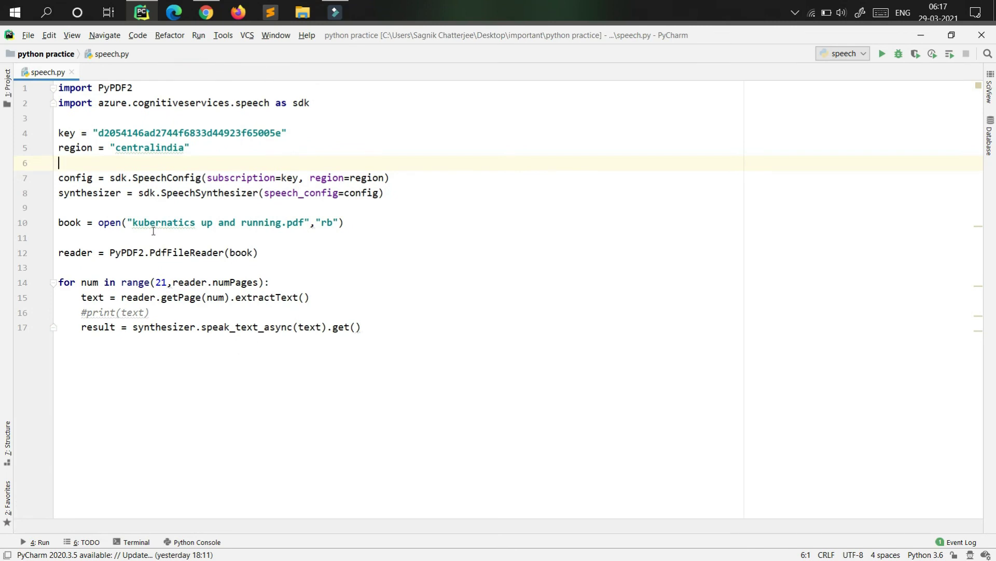
Switch to the article in Chrome and read its Conclusion, highlighting the remark that the text needs pre-processing before the speaker engine
key("alt+Tab")
scroll(407, 438, "down", 20)
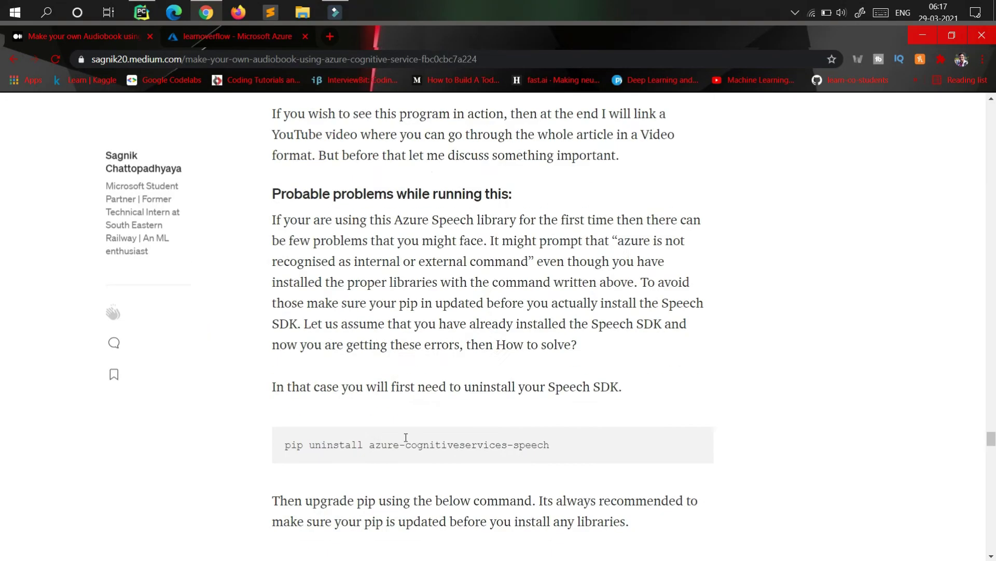
scroll(406, 439, "down", 1)
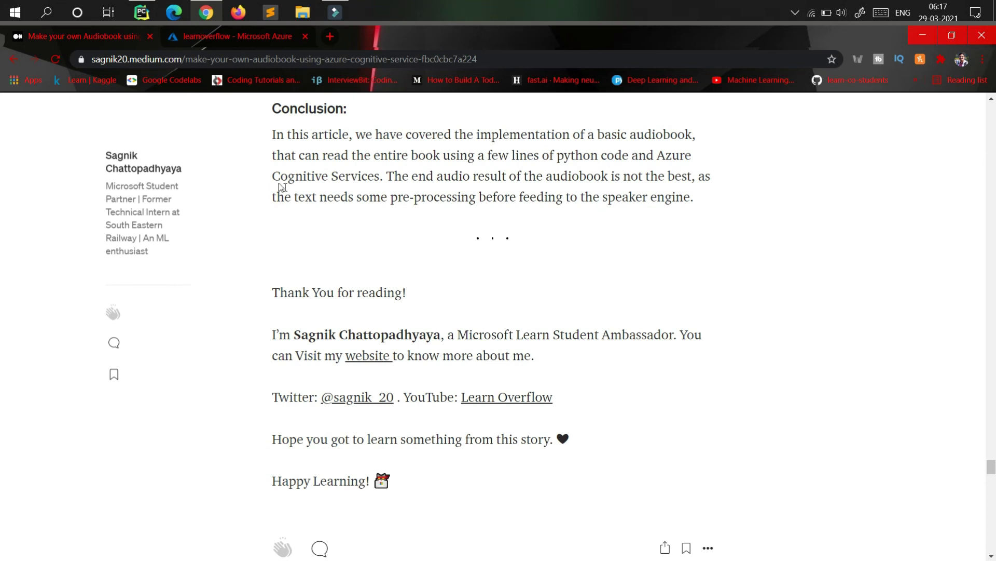
left_click_drag(274, 193, 703, 201)
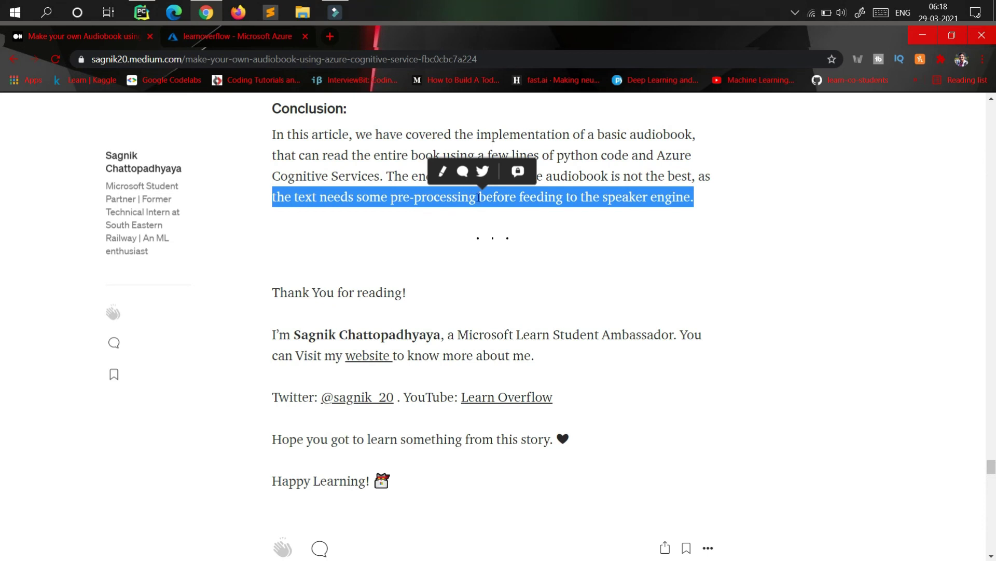
scroll(486, 185, "up", 2)
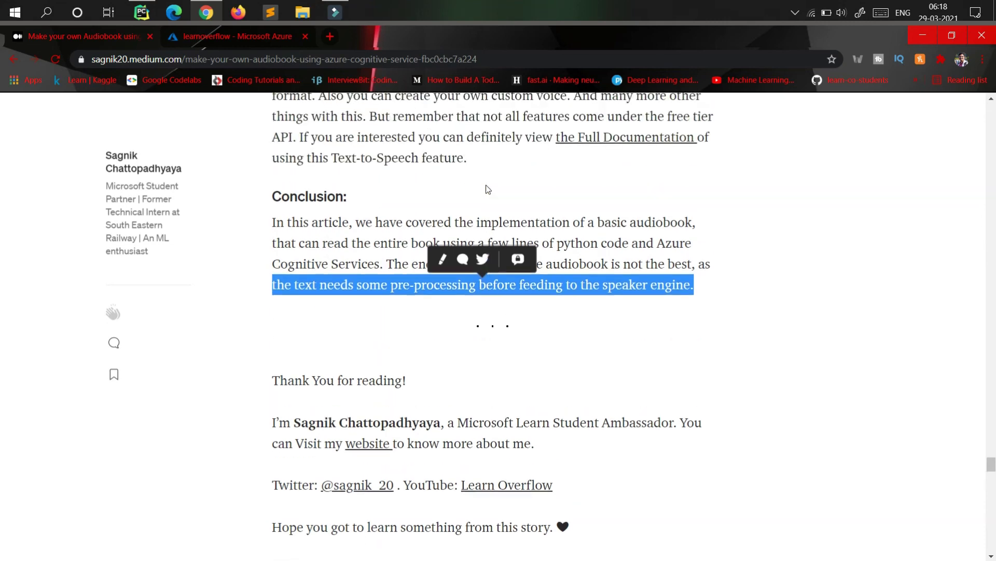
Switch to PyCharm, add text = "" before the for loop in speech.py, and unindent the result line so it sits outside the loop
key("alt+Tab")
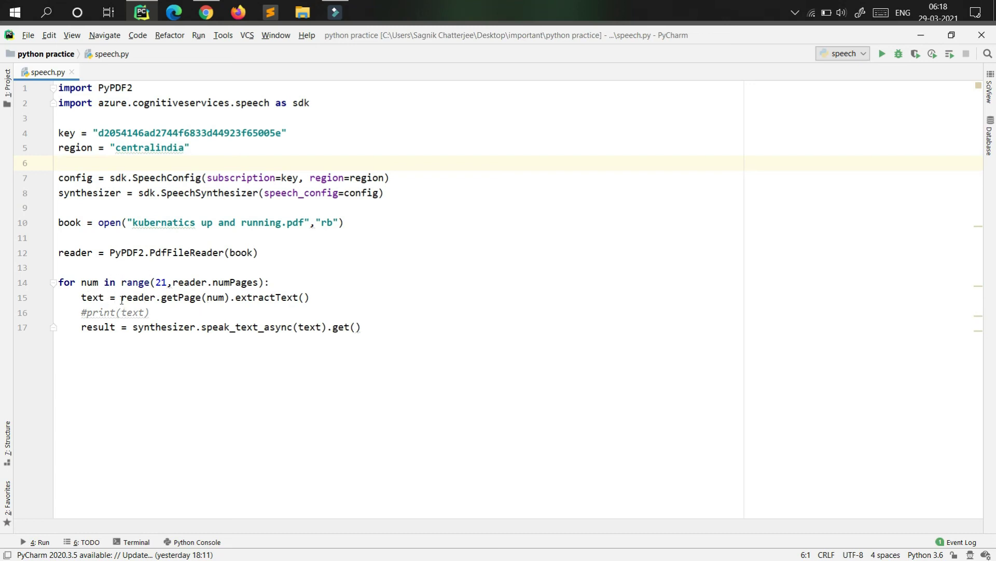
left_click(113, 269)
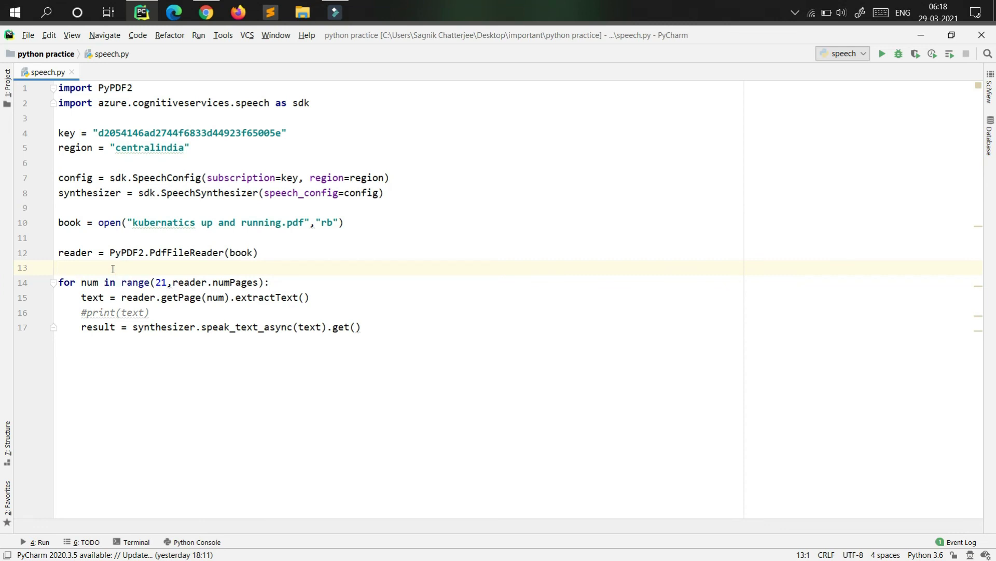
type("text = \"")
left_click(81, 327)
key("BackSpace")
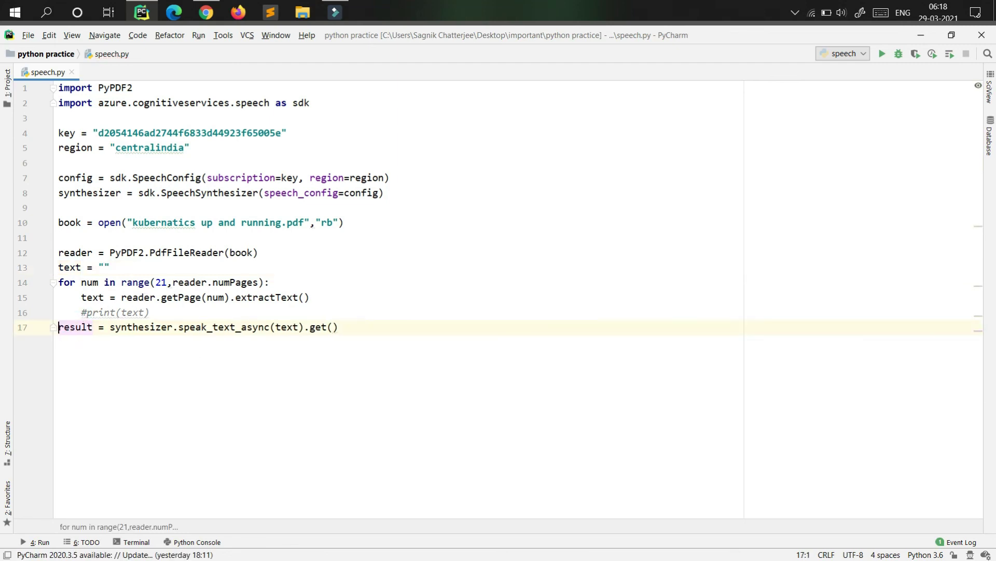
Change the loop's assignment to accumulate every page's text: text = text + reader.getPage(num).extractText()
left_click(104, 295)
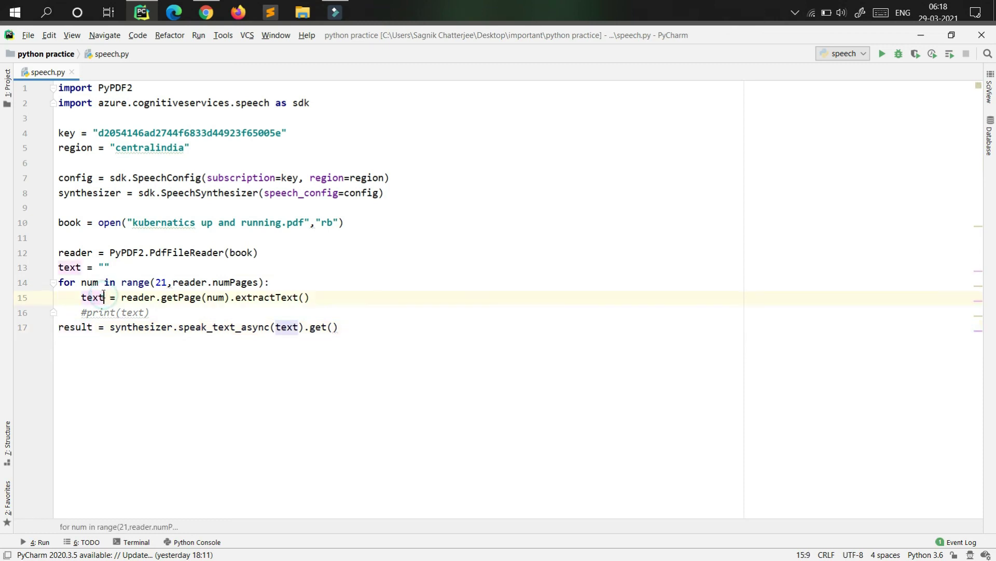
type("+")
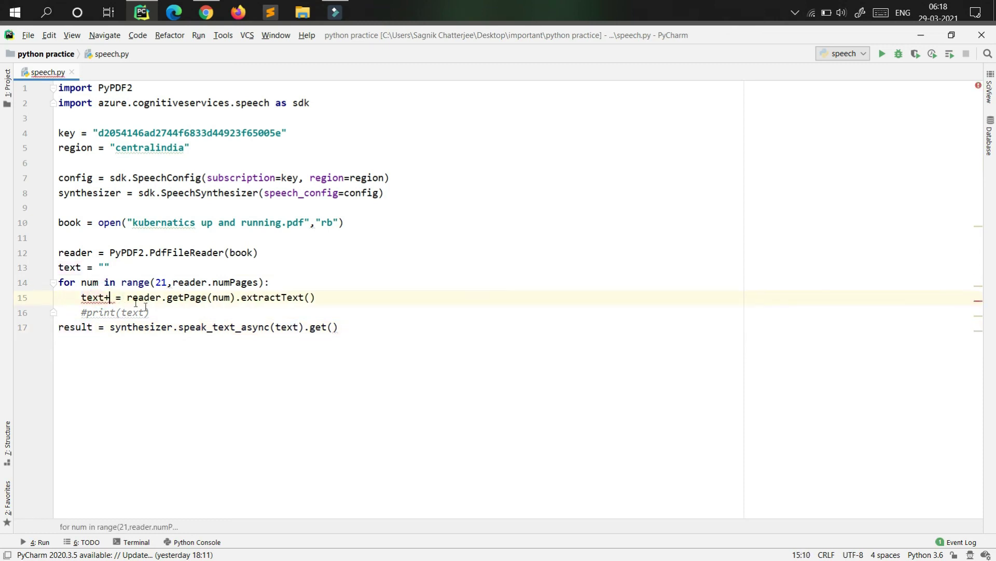
left_click(109, 297)
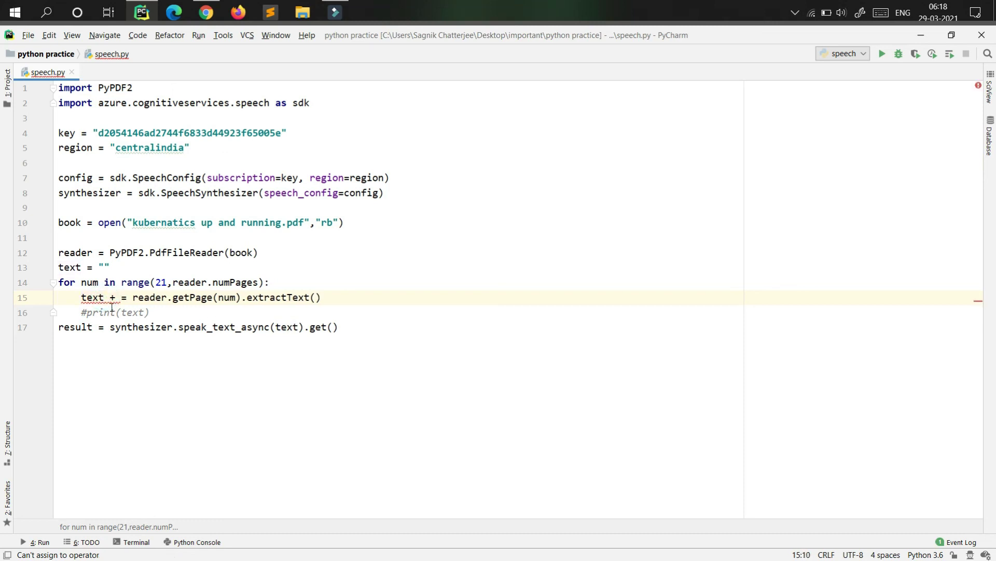
key("BackSpace")
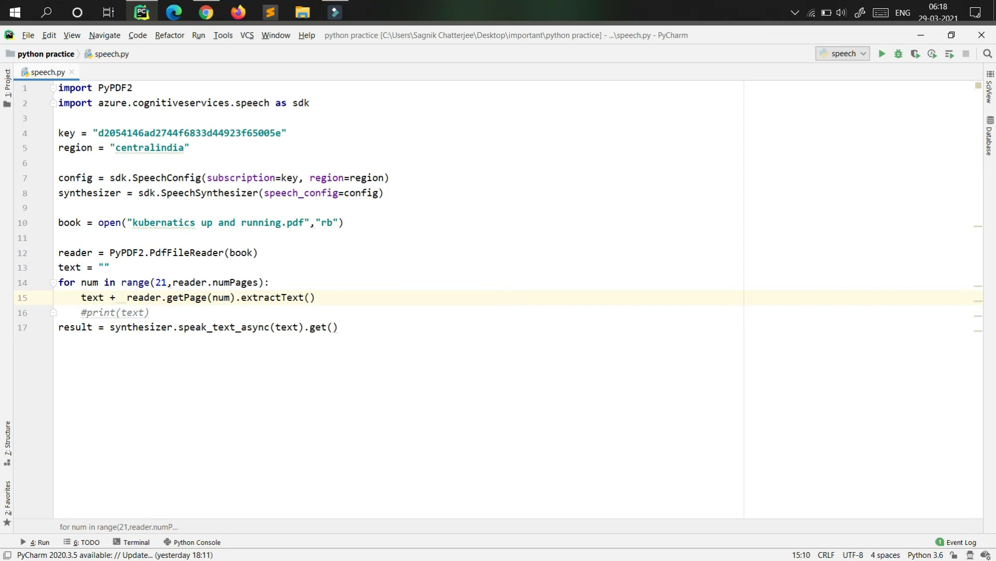
type("=")
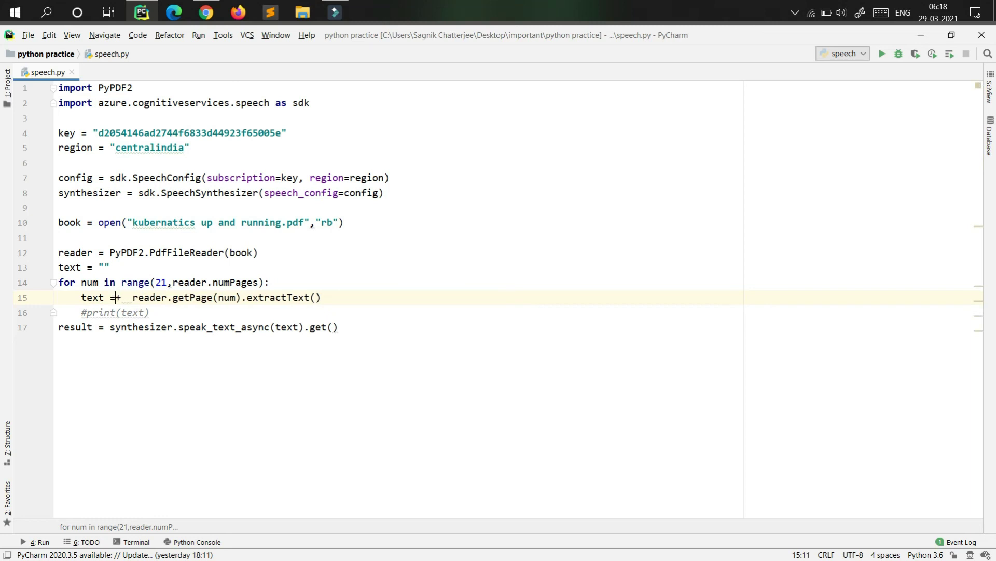
type("text")
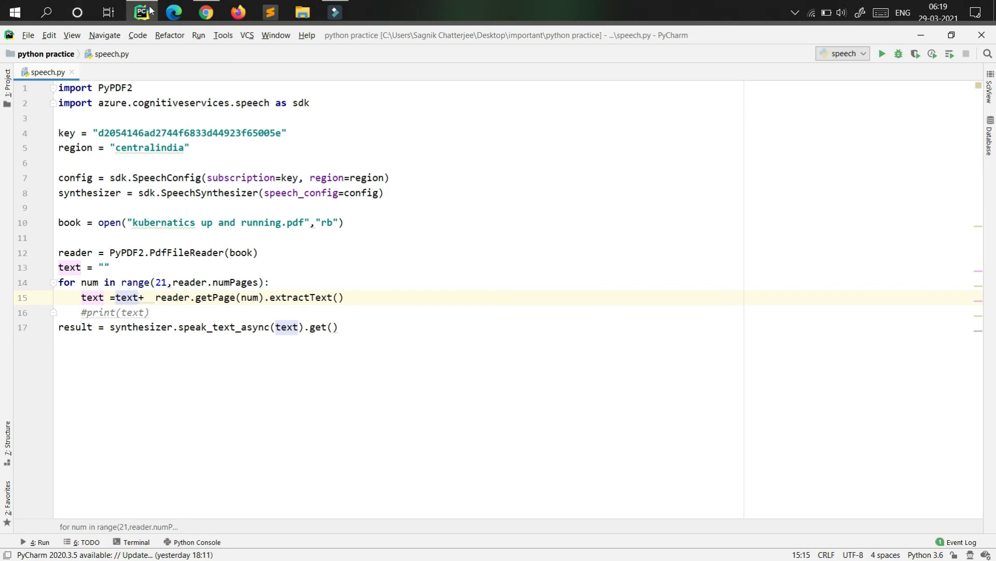
Switch to Chrome, search for azure cognitive services in a new tab, and open Microsoft's Cognitive Services result
mouse_move(142, 12)
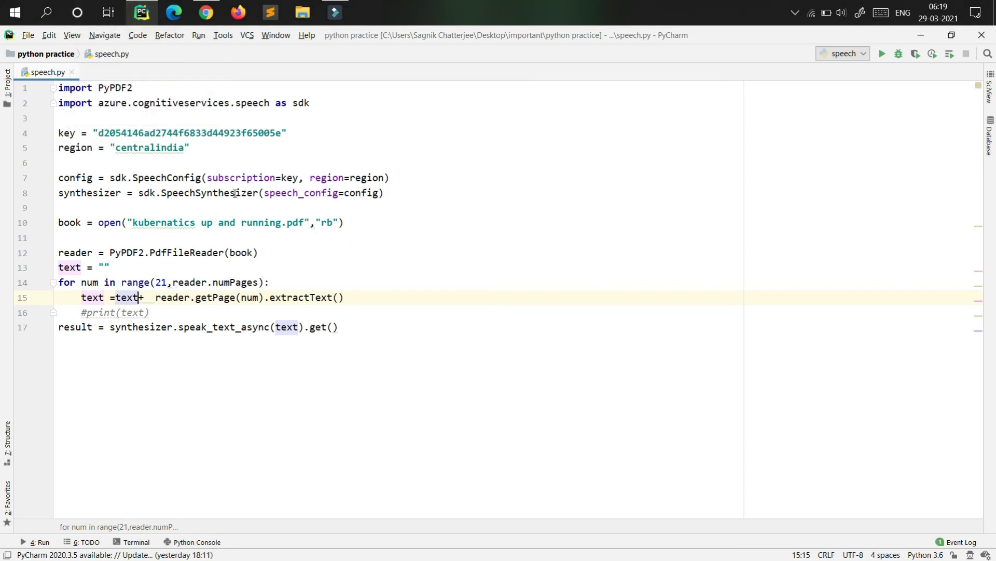
mouse_move(209, 12)
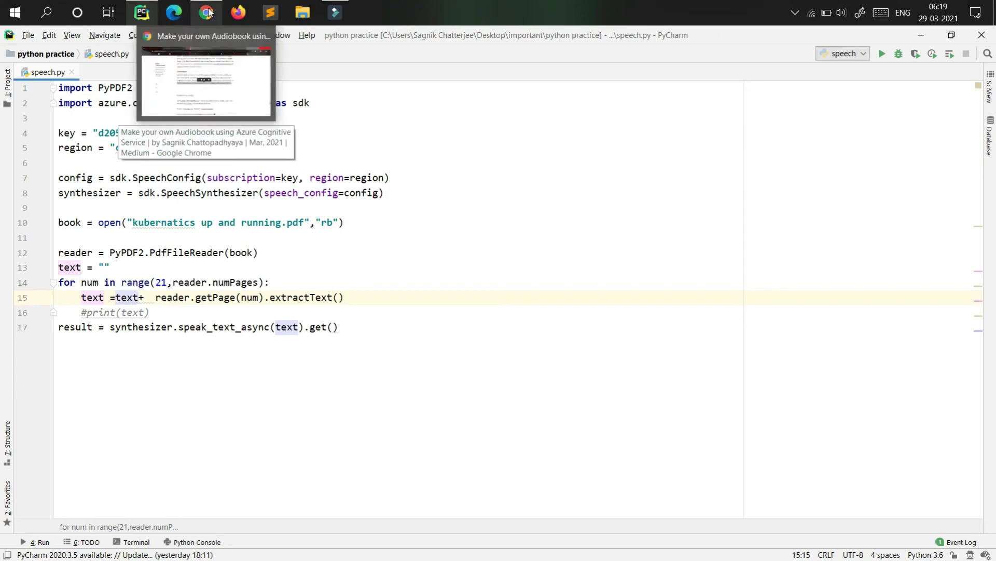
left_click(207, 13)
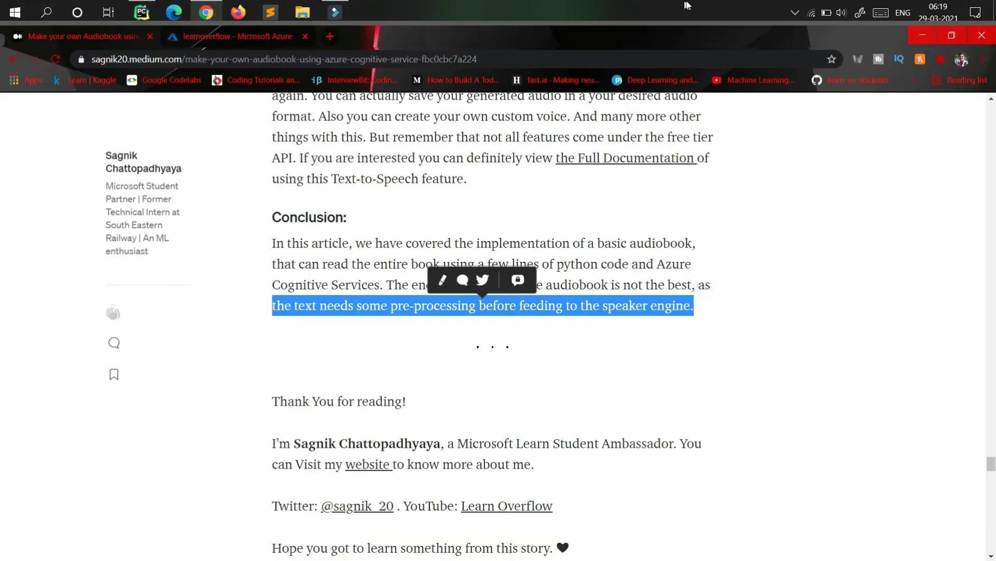
left_click(329, 36)
type("azure")
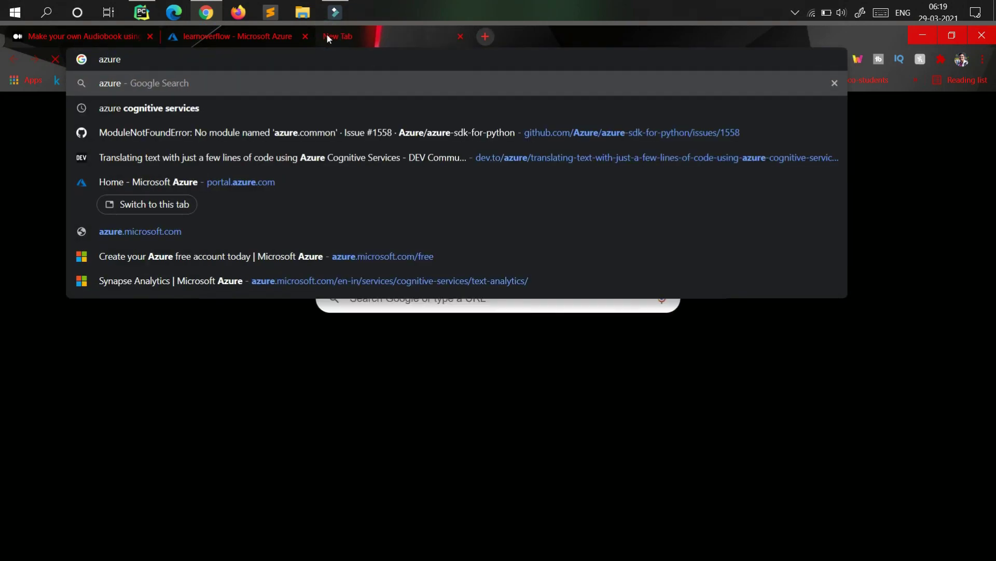
key("Down")
key("Return")
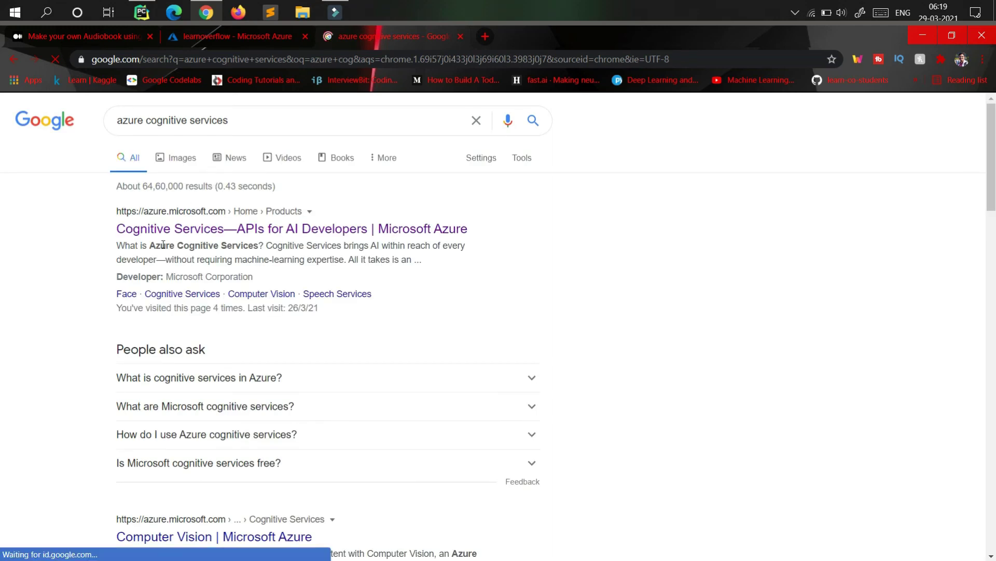
left_click(167, 236)
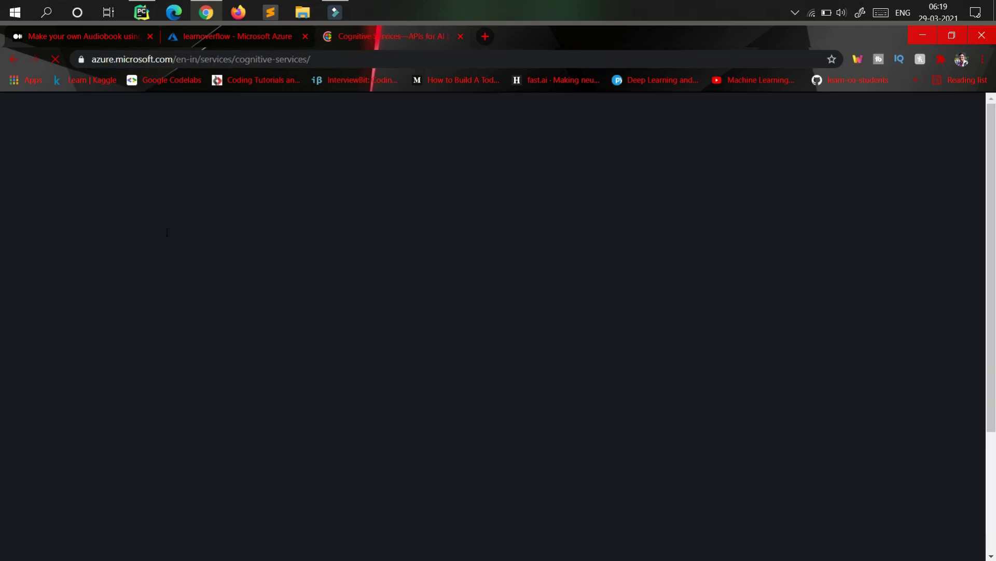
Examine the Language, Speech, Vision and Web search offerings on the Azure Cognitive Services page, and close its tab
scroll(166, 232, "down", 7)
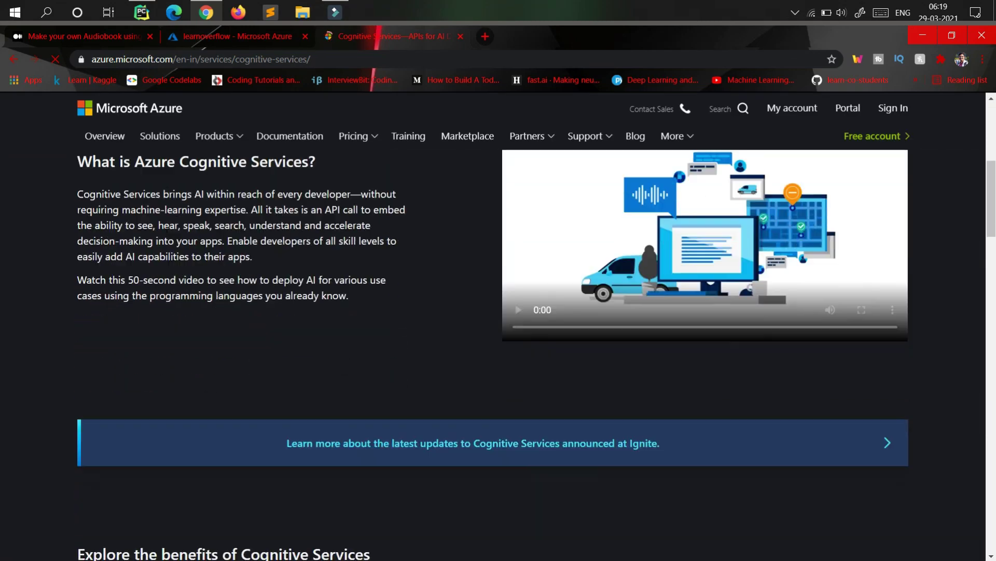
scroll(167, 232, "up", 7)
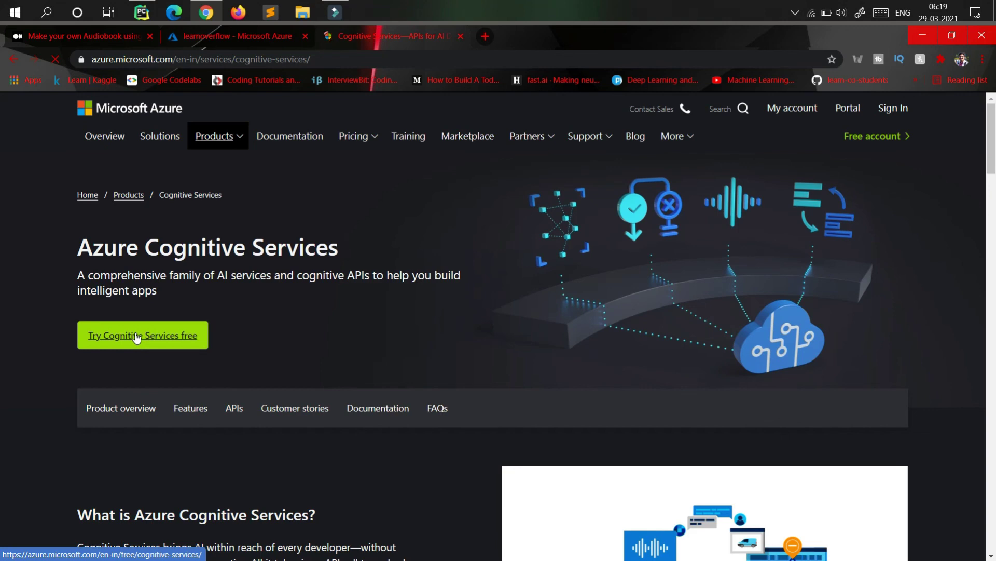
scroll(137, 337, "down", 10)
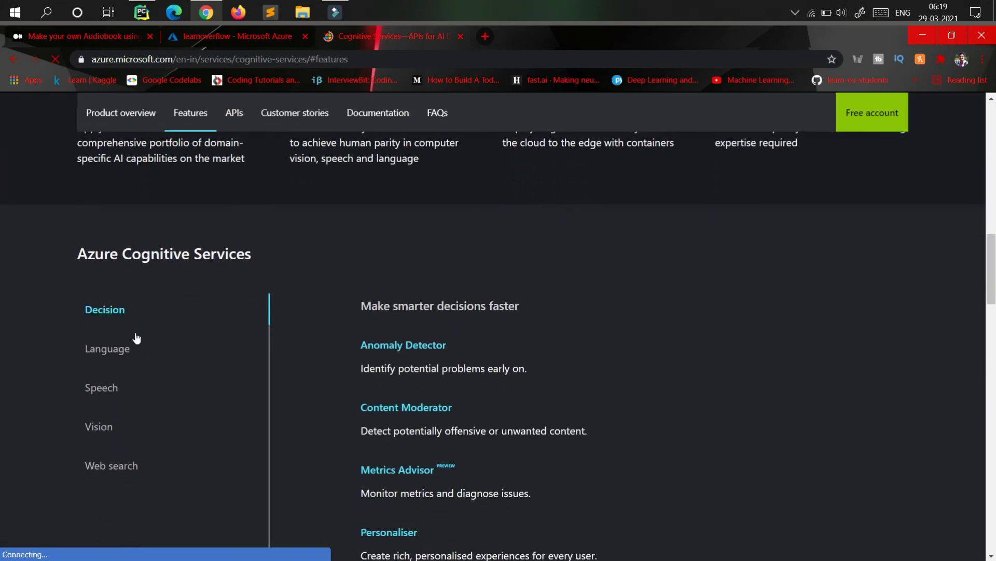
scroll(136, 338, "down", 3)
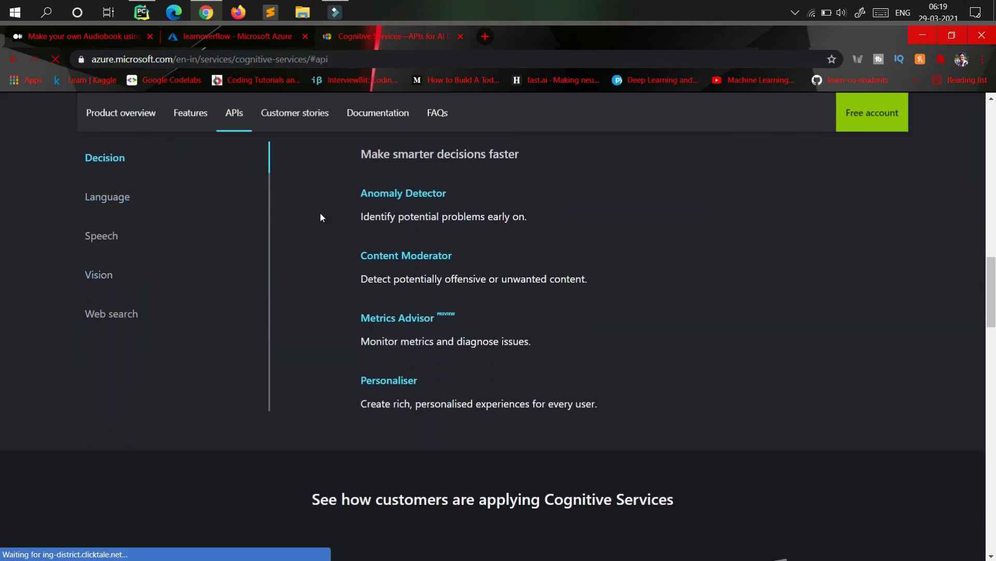
scroll(321, 215, "up", 2)
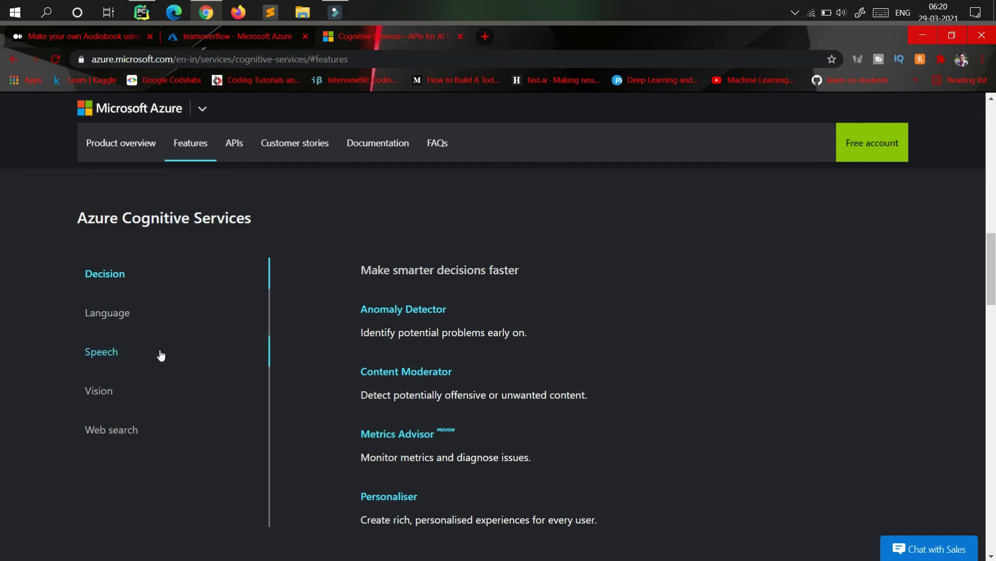
left_click(117, 314)
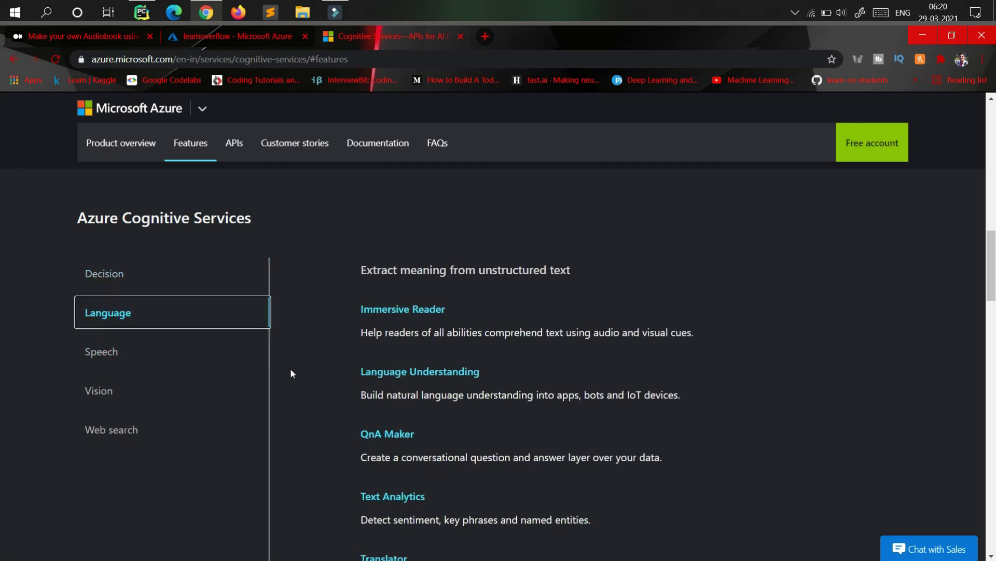
scroll(291, 372, "down", 1)
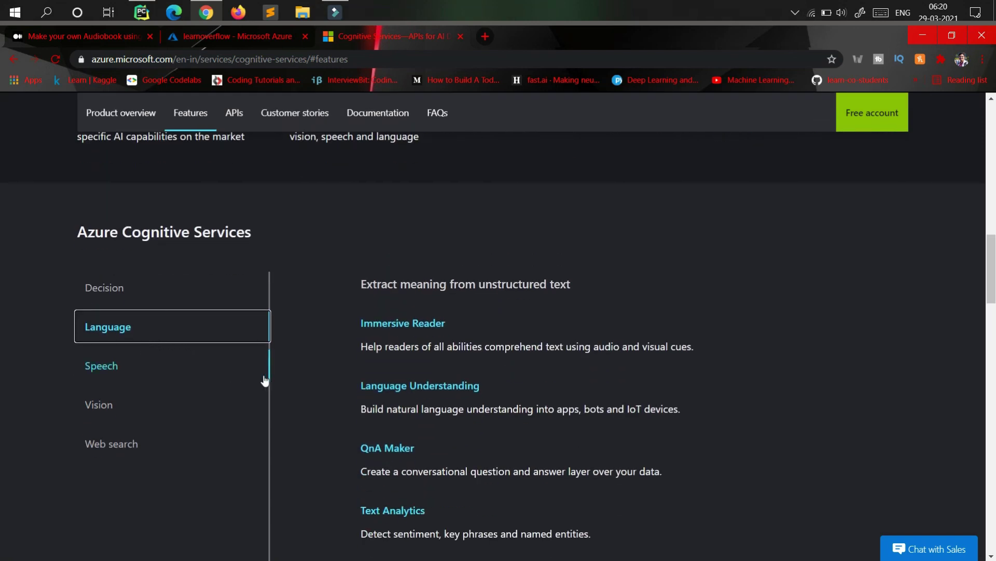
left_click(169, 373)
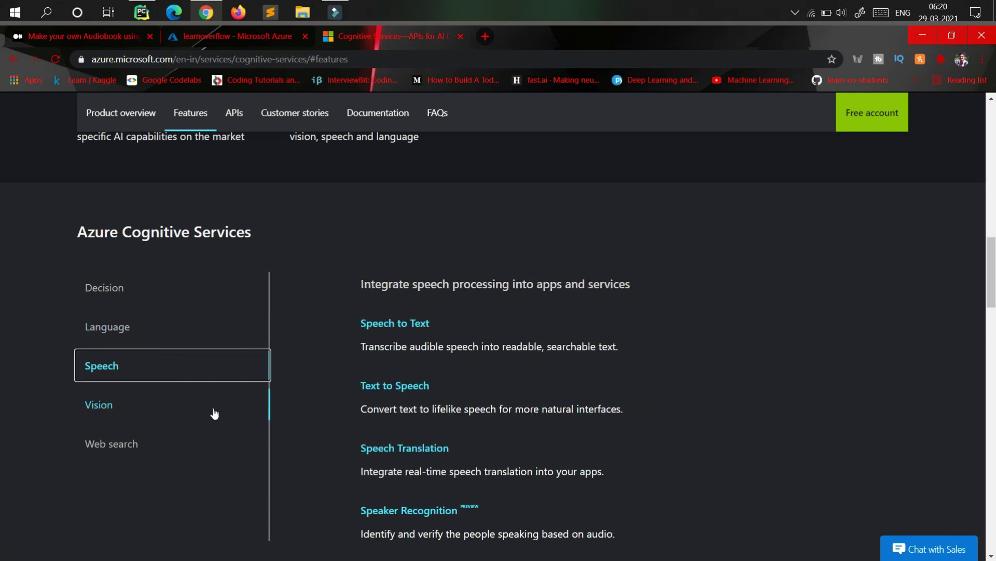
left_click(138, 404)
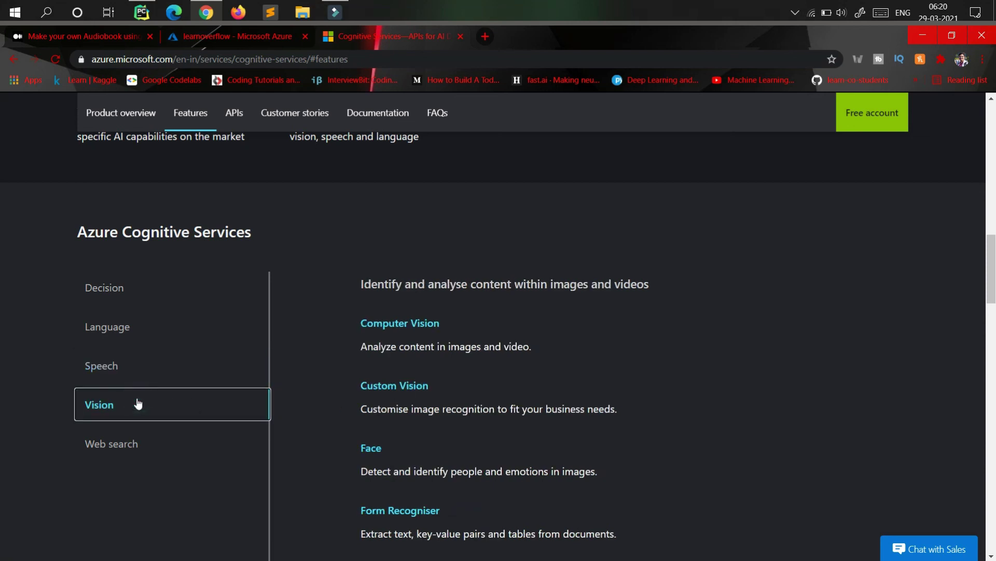
left_click(137, 444)
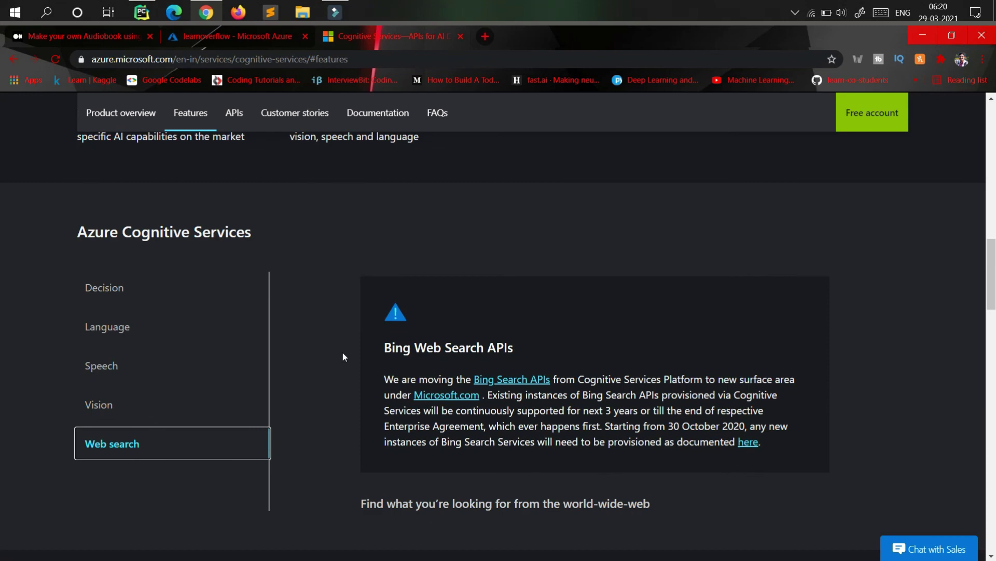
scroll(342, 357, "up", 10)
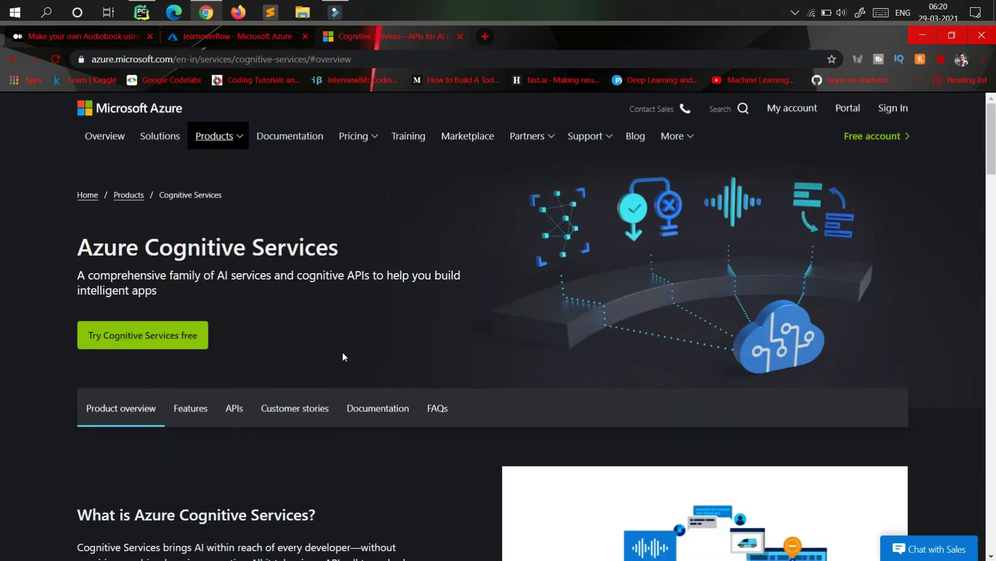
key("ctrl+w")
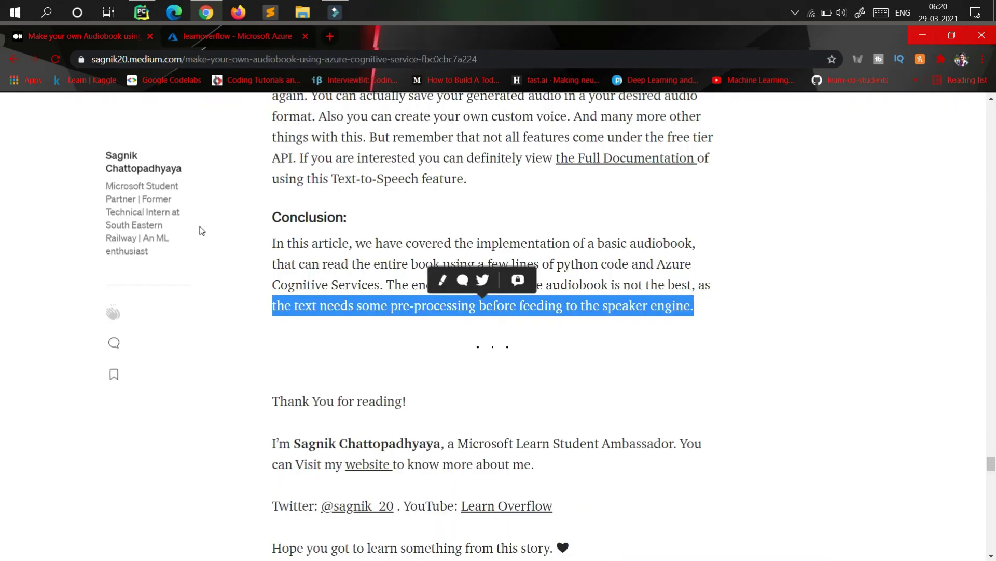
Review the article's closing notes, highlight "Thank You for reading!", and clear the highlight
scroll(428, 373, "down", 1)
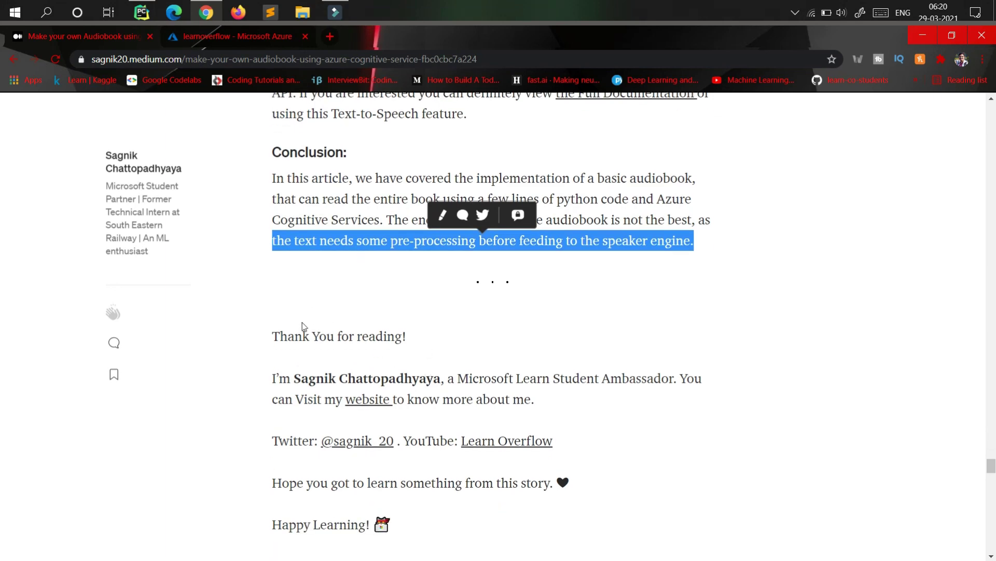
left_click_drag(280, 336, 470, 344)
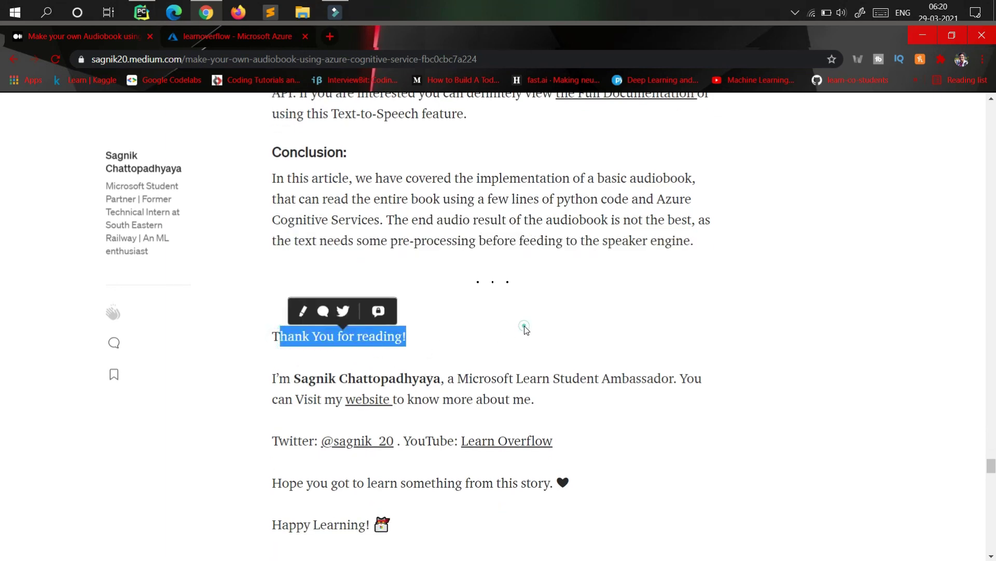
left_click(522, 329)
scroll(524, 330, "up", 3)
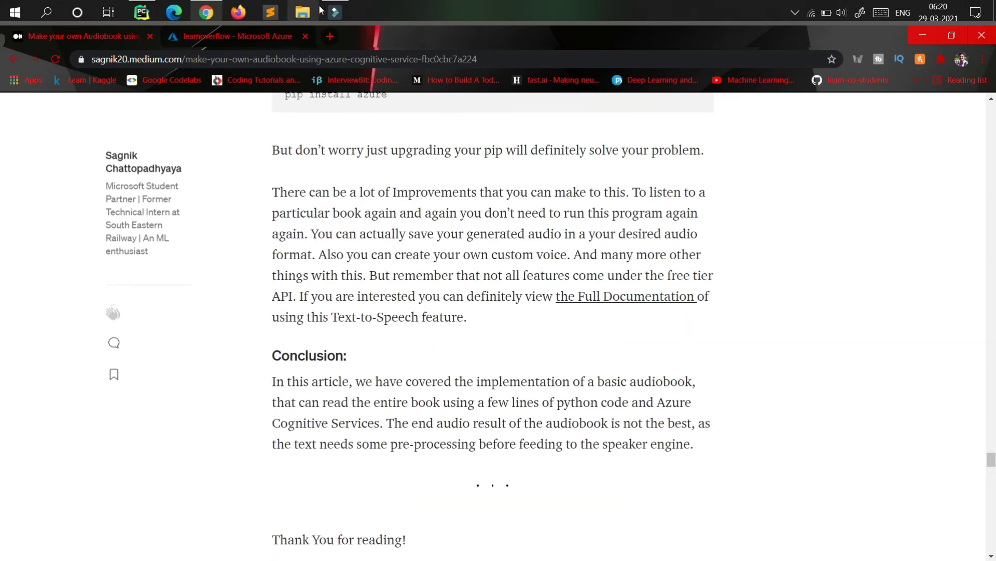
Switch briefly to the video editor and return to speech.py in PyCharm
left_click(336, 12)
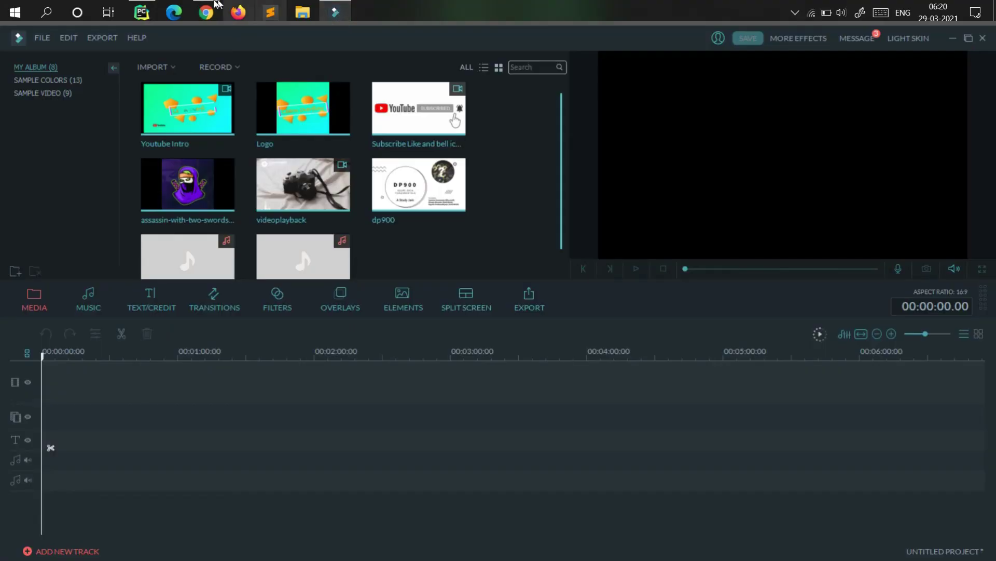
mouse_move(210, 5)
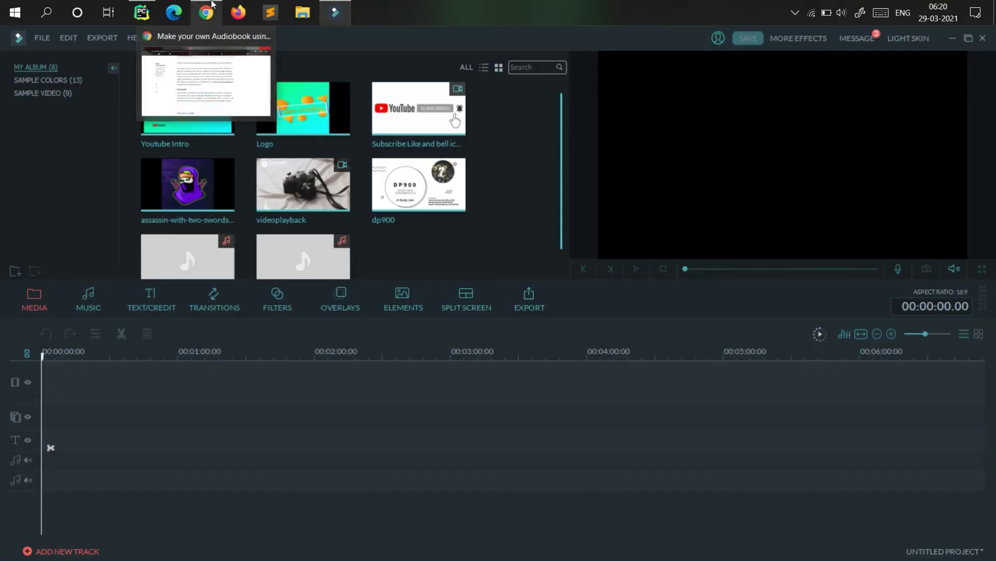
left_click(143, 10)
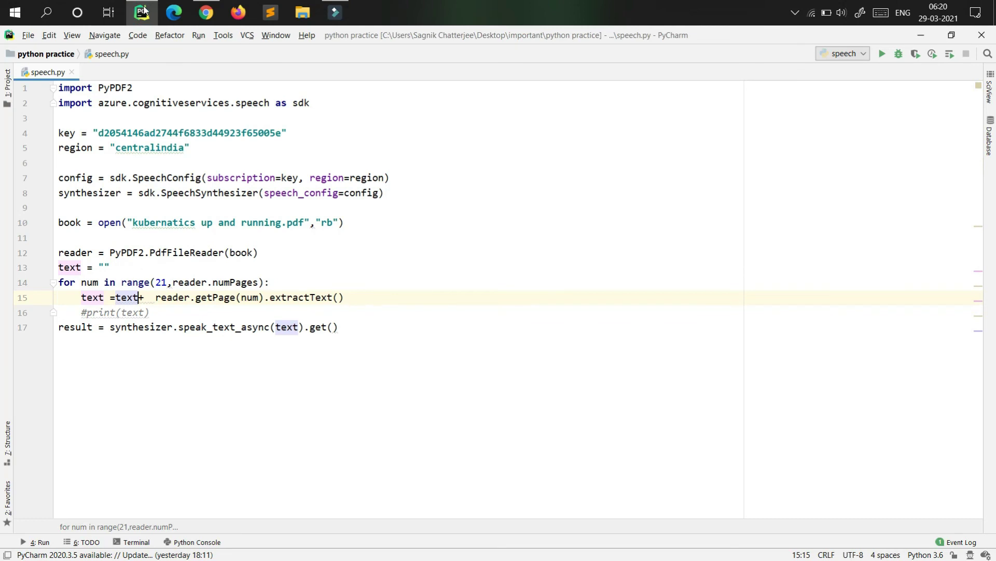